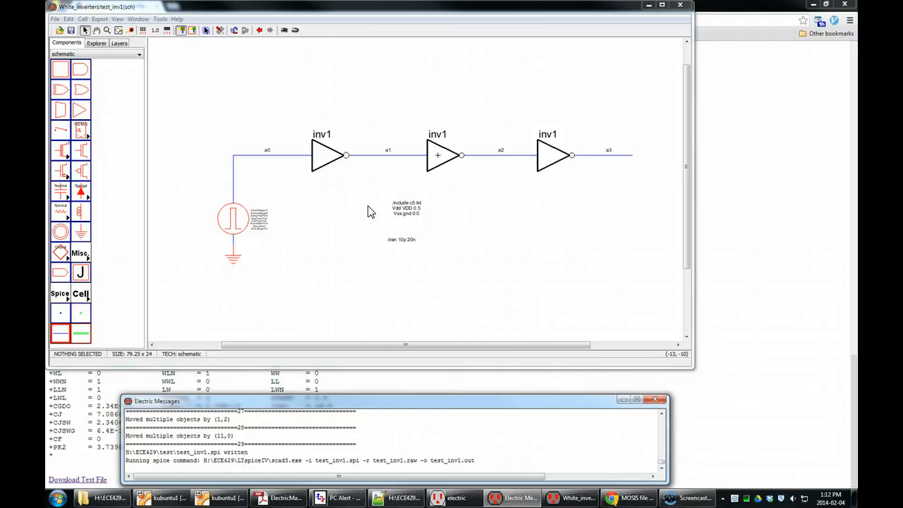
Step: Open the new-cell dialog for the White_inverters library from the explorer tree
left_click(96, 43)
left_click(99, 76)
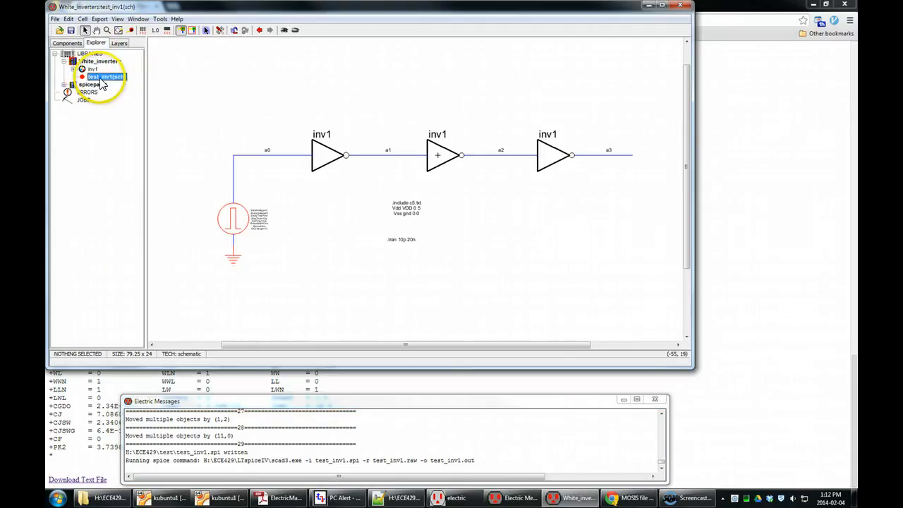
right_click(100, 78)
left_click(203, 111)
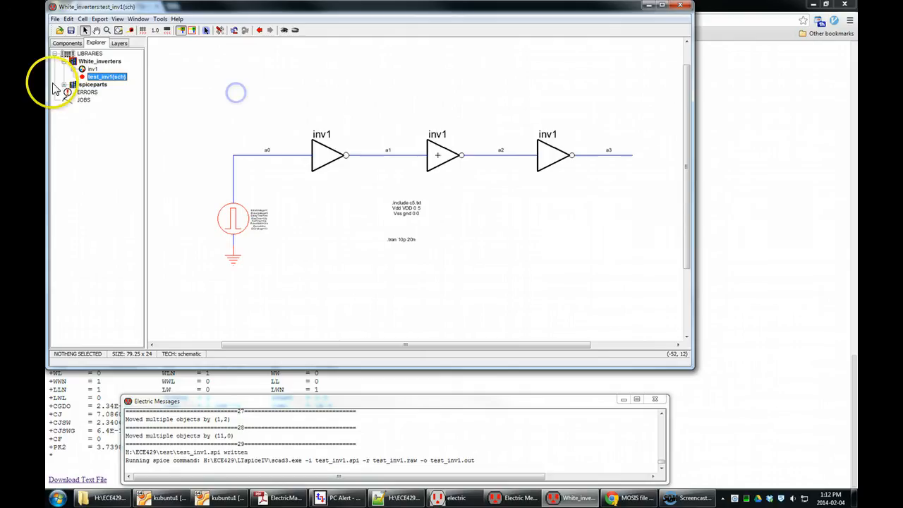
right_click(90, 65)
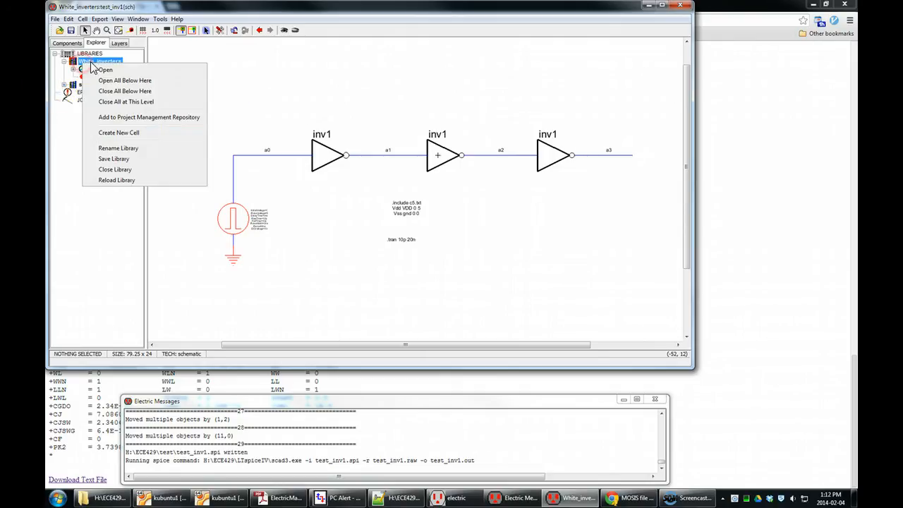
left_click(141, 132)
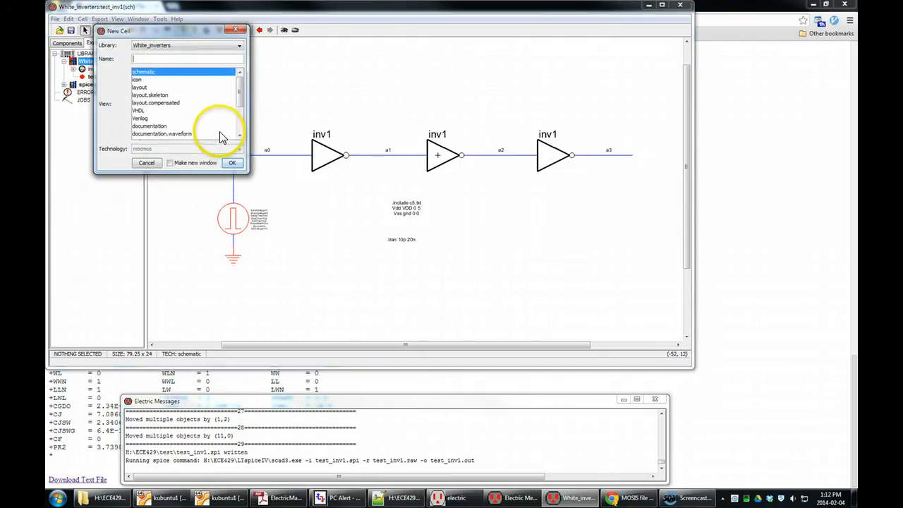
Step: Create a new schematic cell named test_inv_bus
left_click(150, 58)
type("te")
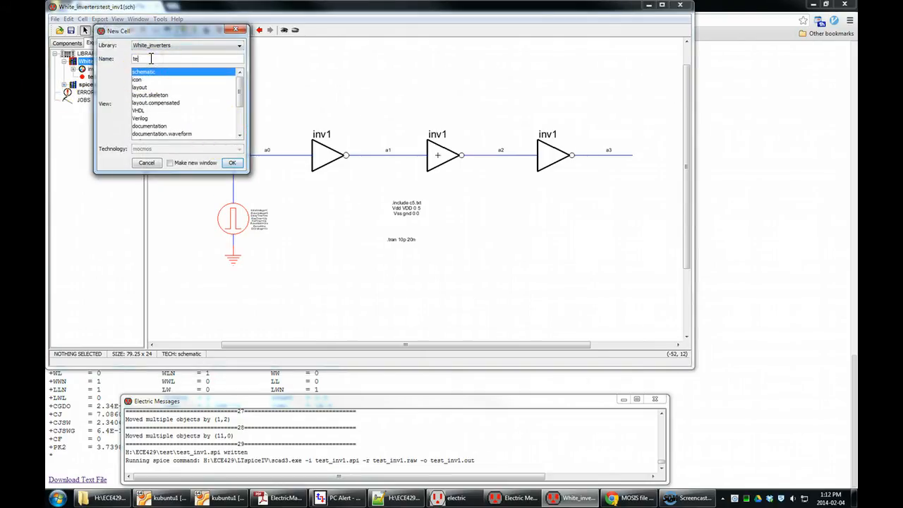
type("st_inv_bus")
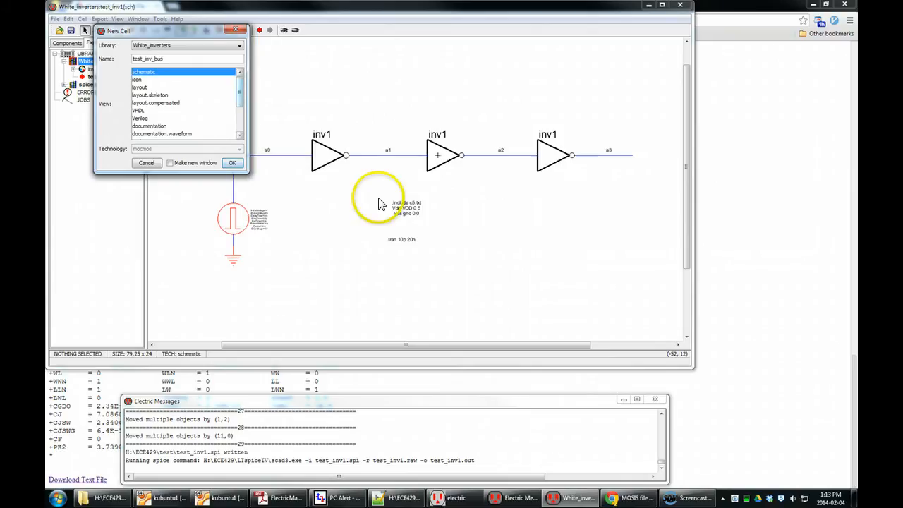
left_click(232, 162)
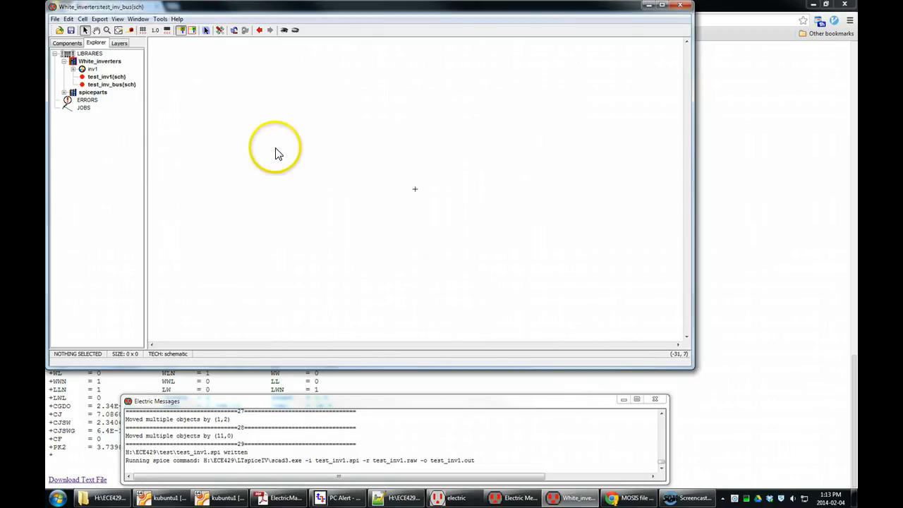
Step: Place an instance of the inv1 cell's icon in the middle of the new schematic
left_click(121, 85)
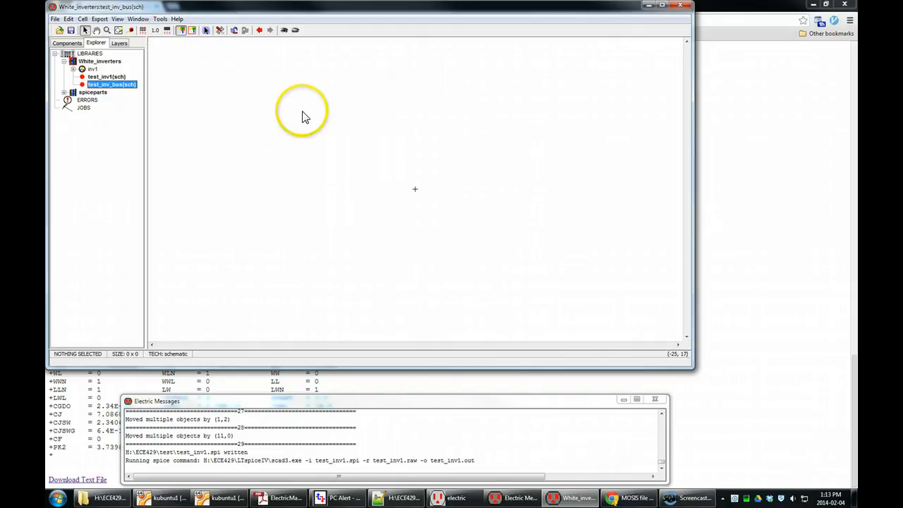
left_click(70, 43)
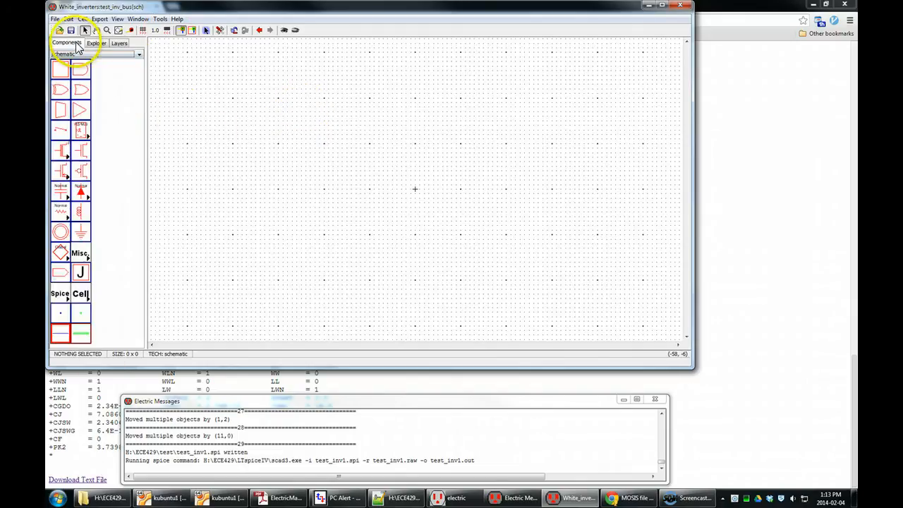
left_click(83, 291)
left_click(95, 243)
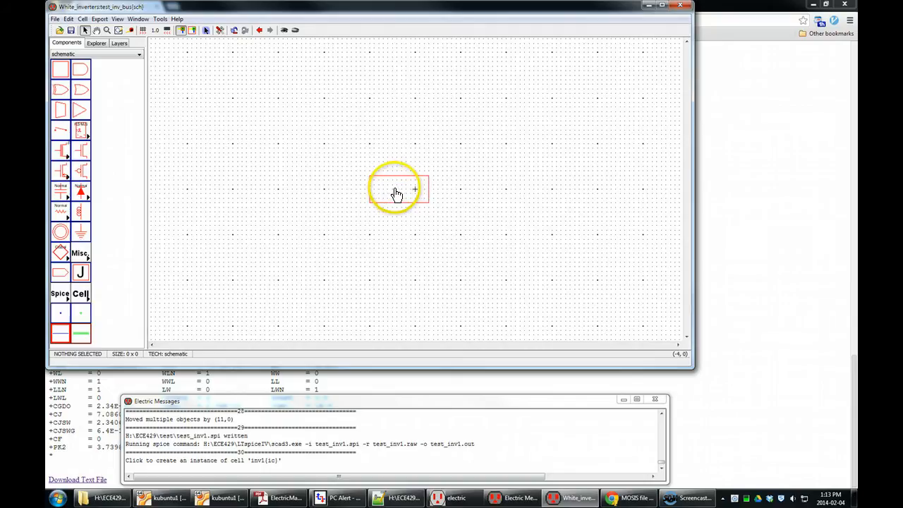
left_click(398, 194)
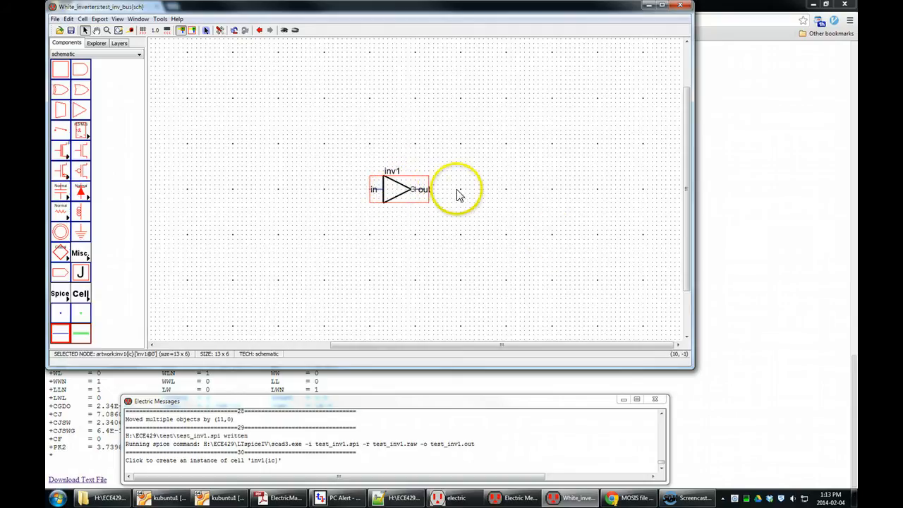
Step: Rename the inverter instance to inv[0:9] so it becomes an array of ten inverters
double_click(403, 200)
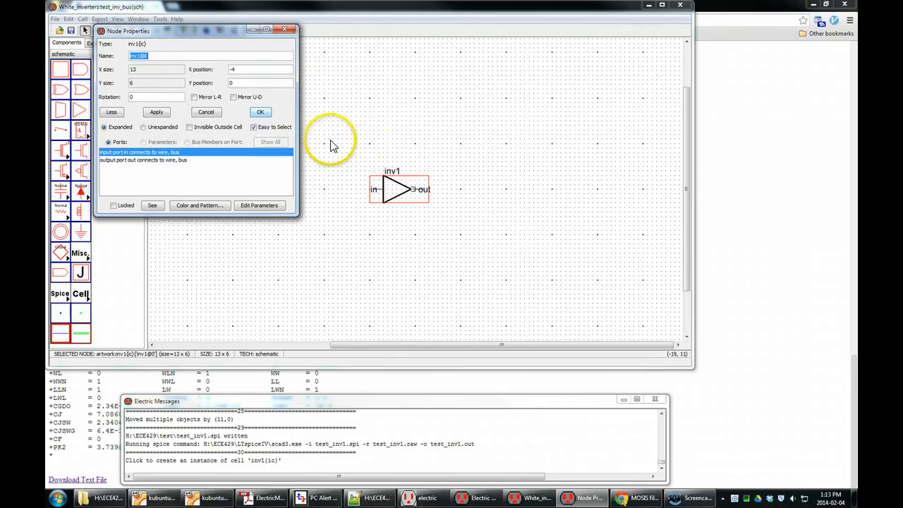
left_click_drag(233, 33, 275, 56)
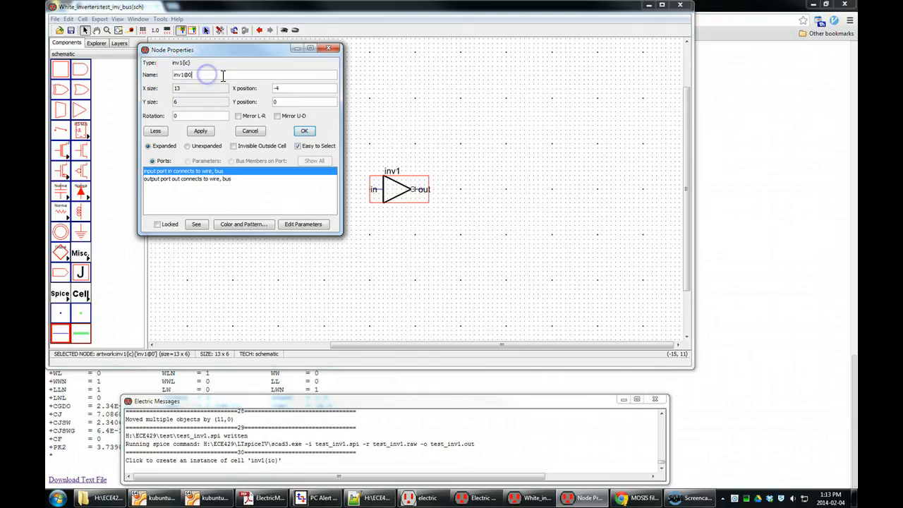
left_click(201, 74)
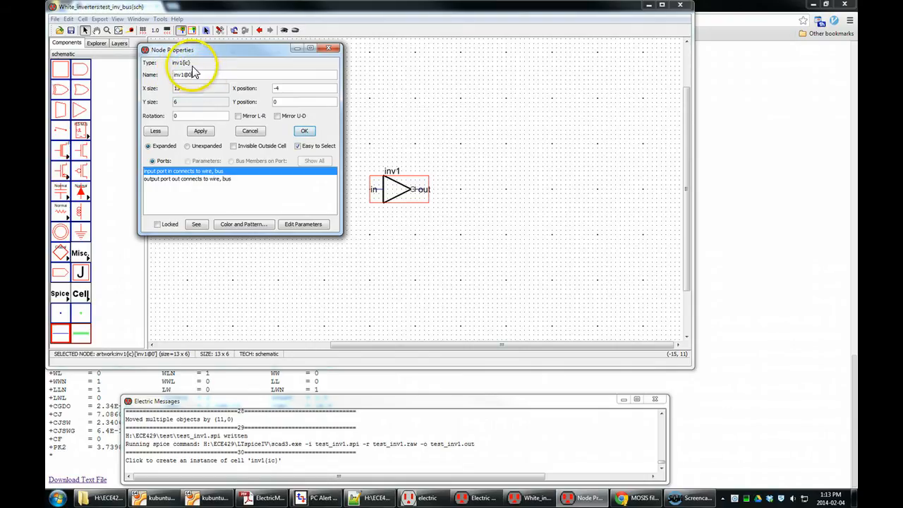
left_click_drag(192, 63, 173, 66)
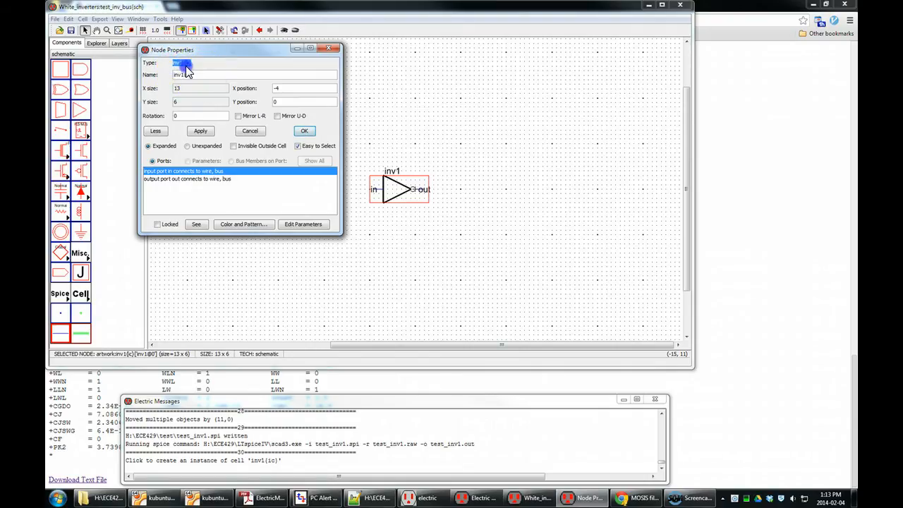
left_click(188, 66)
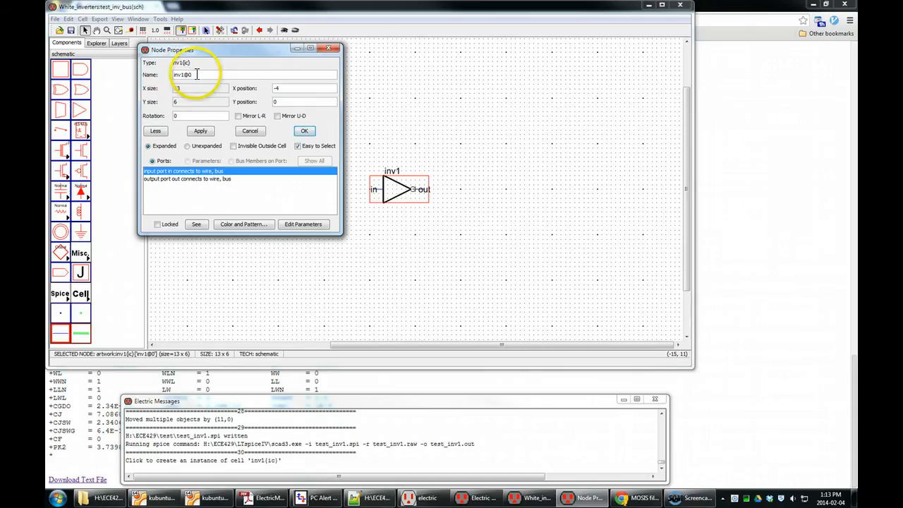
left_click_drag(195, 75, 169, 76)
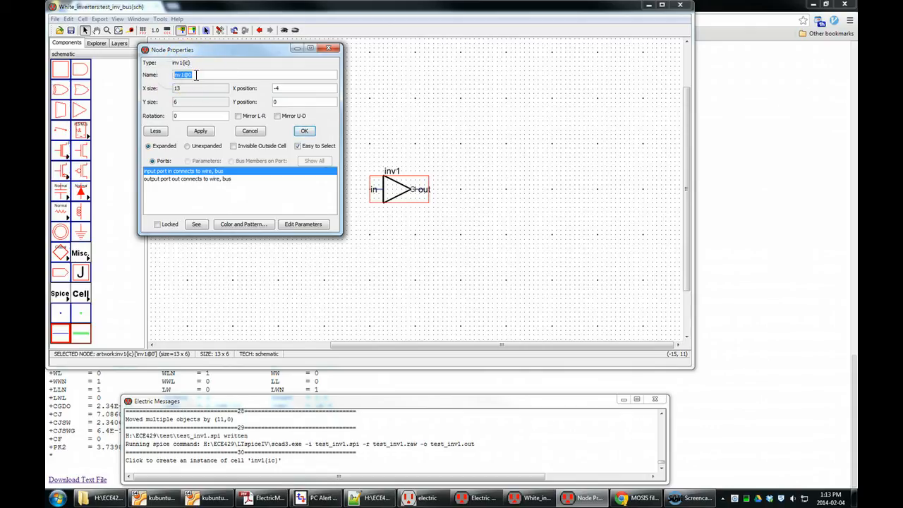
left_click(198, 75)
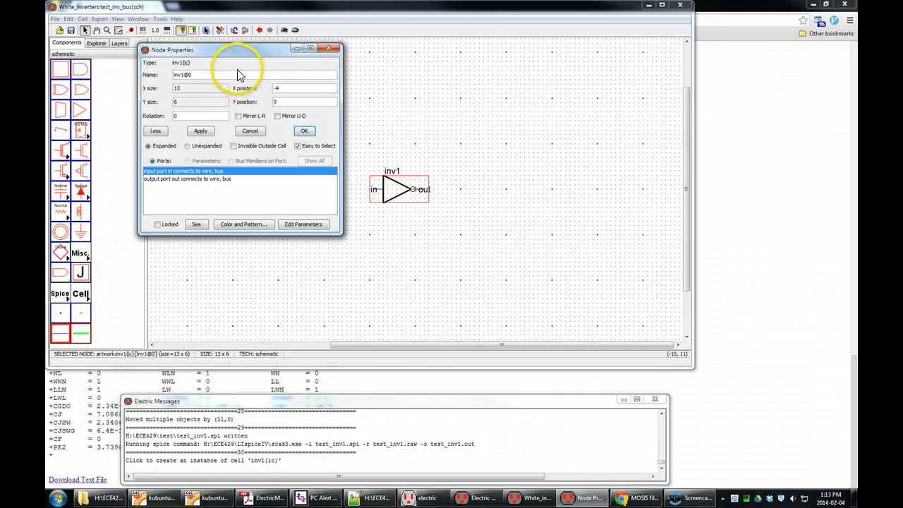
left_click_drag(199, 75, 150, 76)
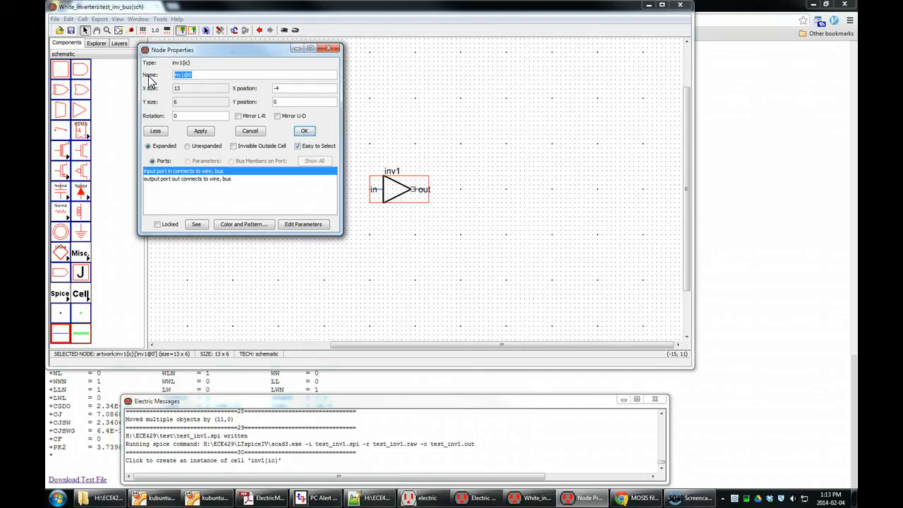
key("BackSpace")
type("0")
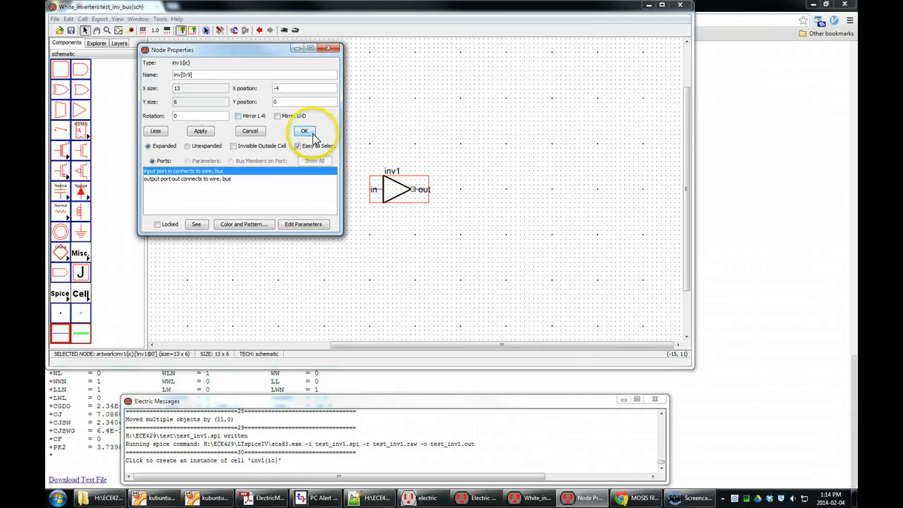
left_click(304, 131)
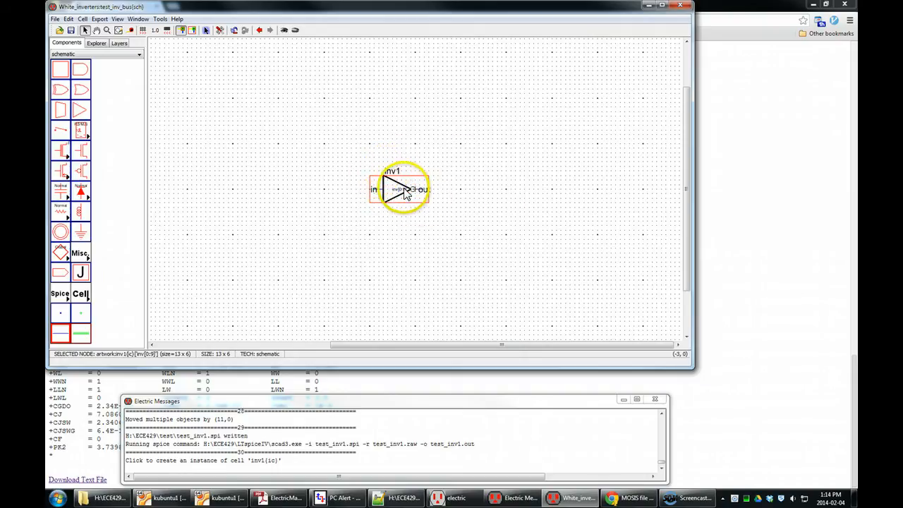
Step: Select the bus arc type for wiring
scroll(405, 196, "up", 1)
scroll(406, 196, "up", 4)
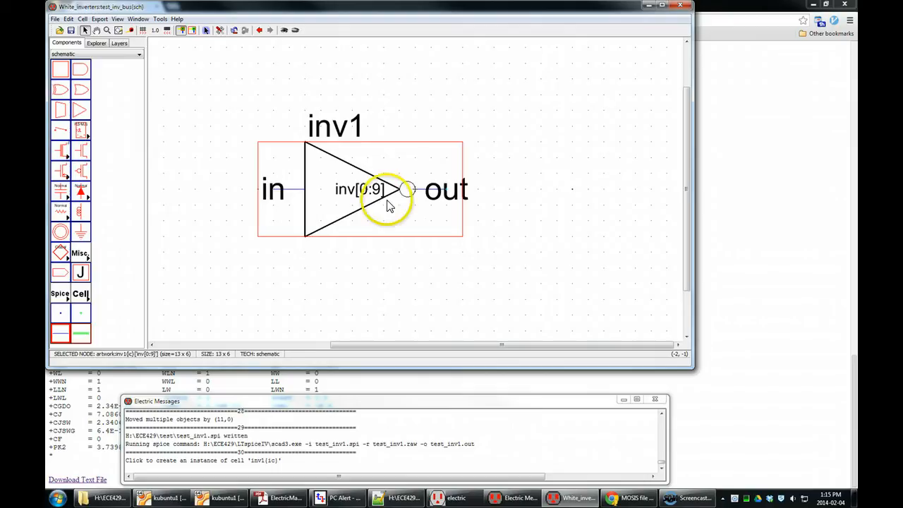
scroll(471, 195, "down", 8)
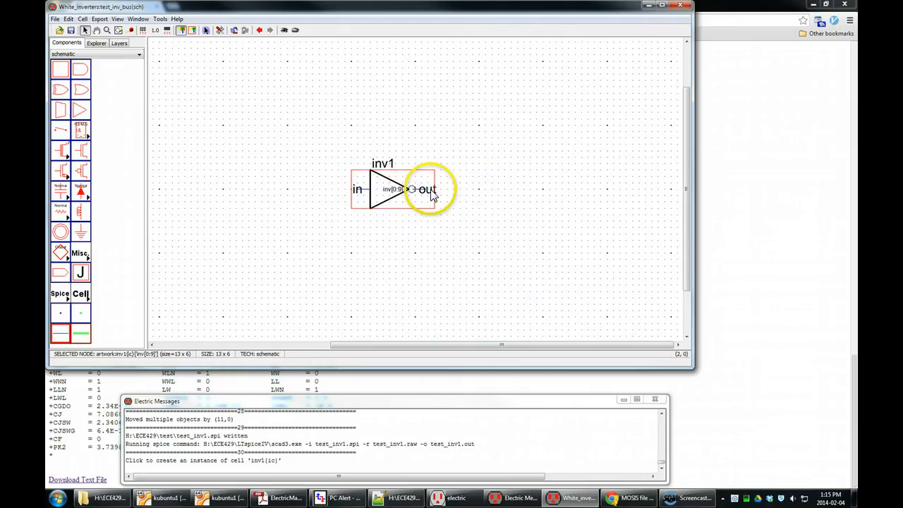
left_click(400, 233)
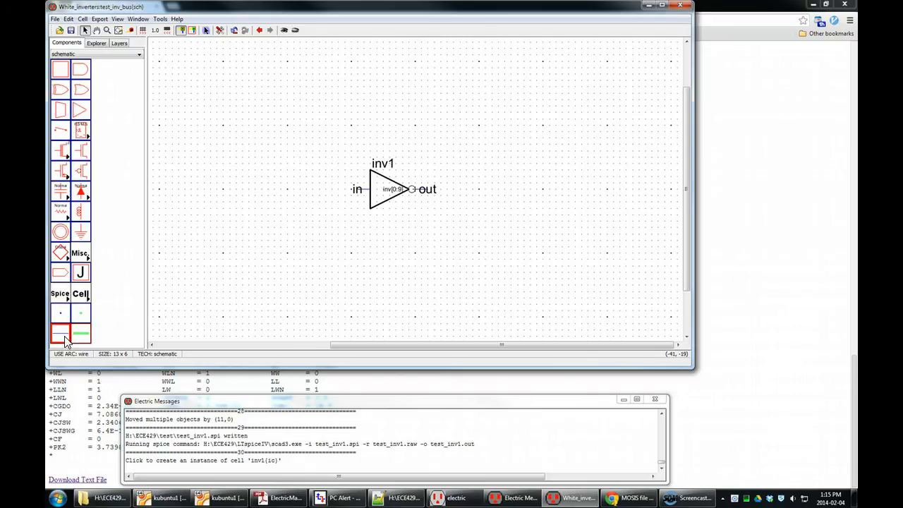
left_click(83, 338)
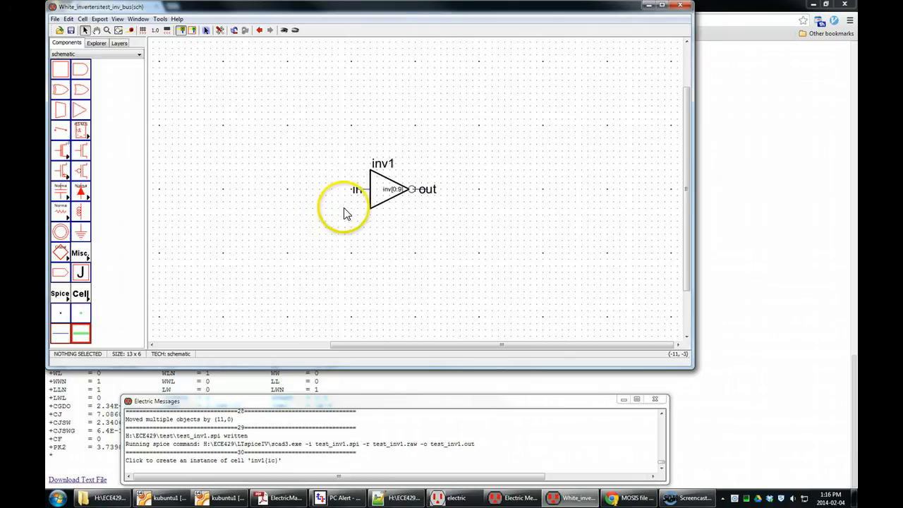
left_click(392, 178)
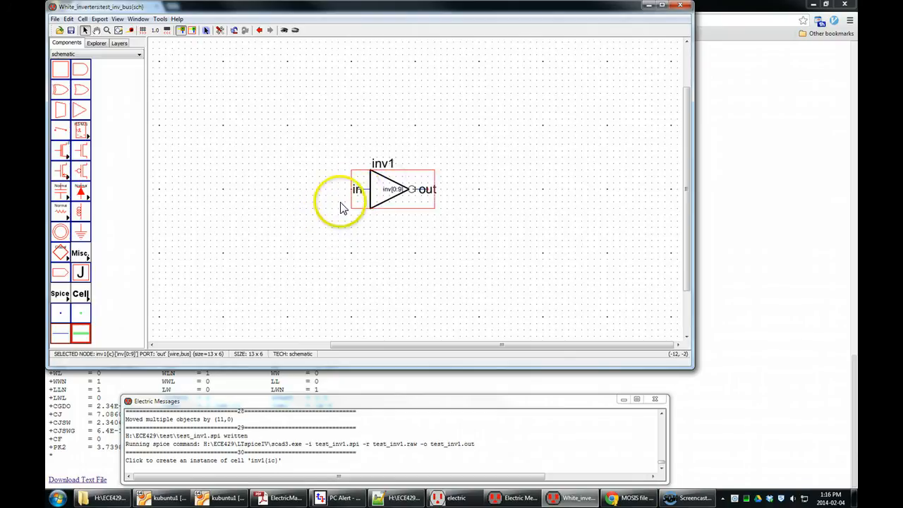
right_click(358, 192)
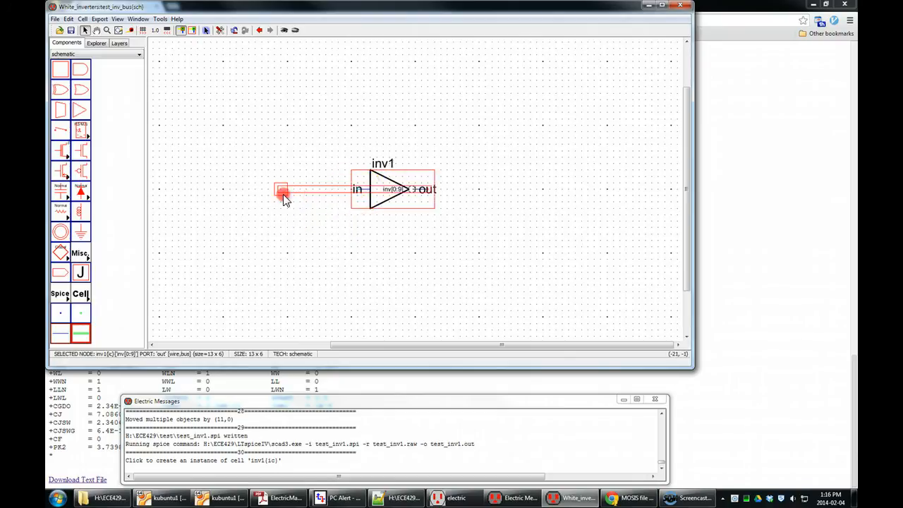
right_click(221, 200)
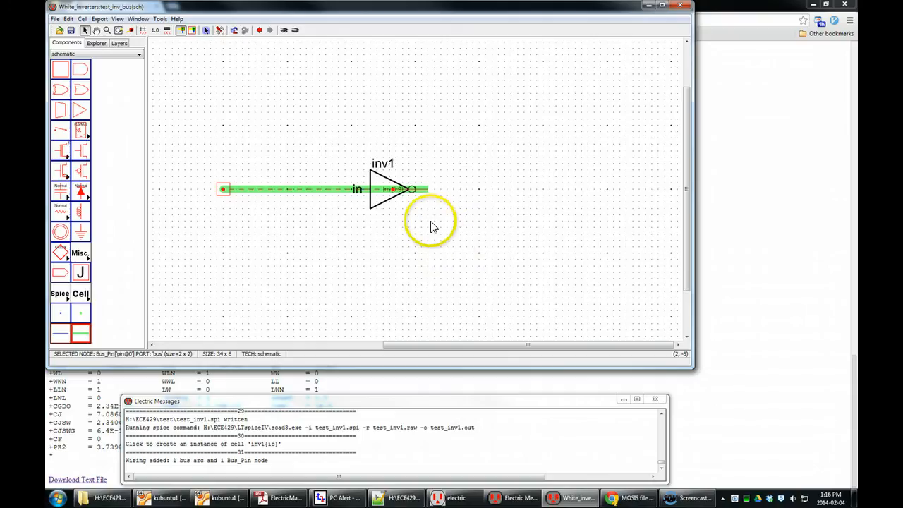
key("ctrl+z")
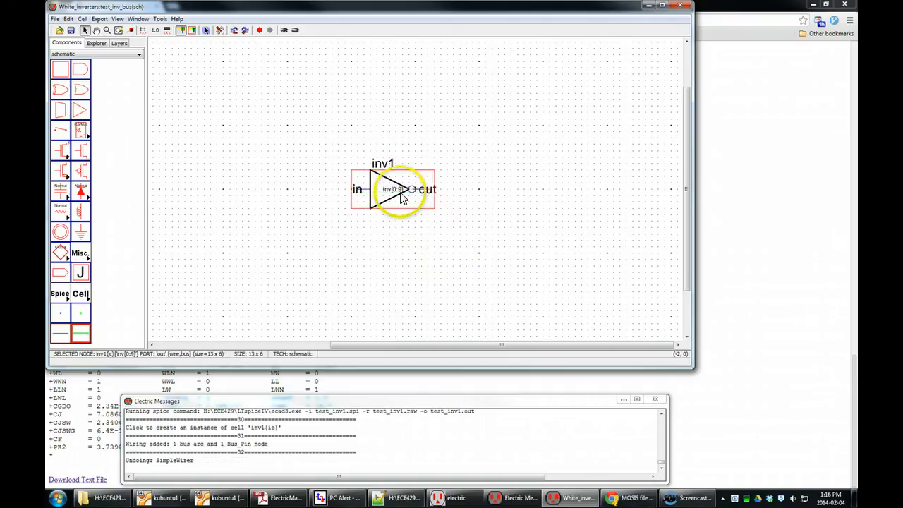
Step: Draw a bus from the inverter's in port leftward, ending in a bus pin
left_click(359, 198)
left_click_drag(359, 197, 416, 200)
left_click(428, 192)
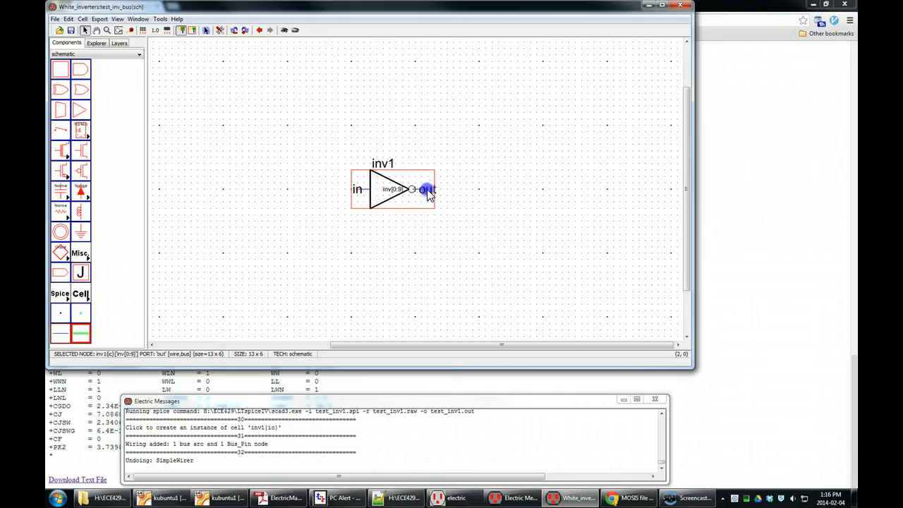
left_click(359, 194)
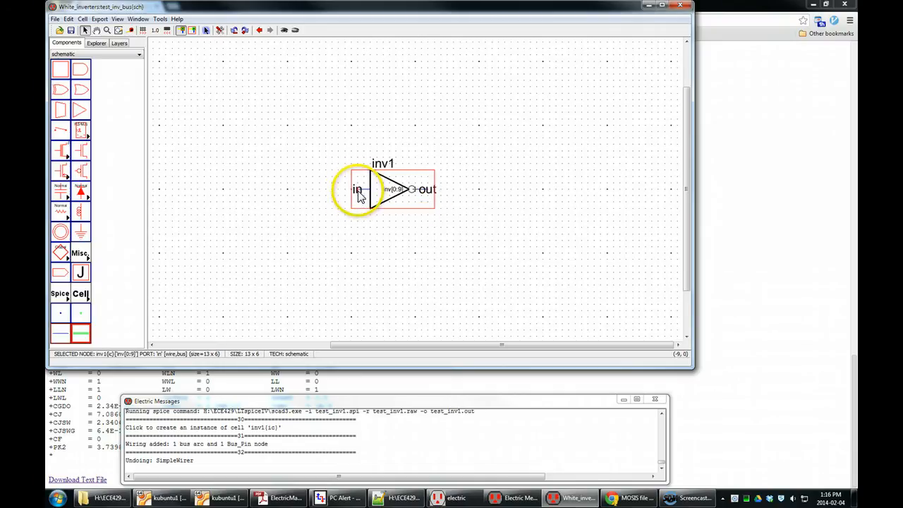
left_click_drag(357, 197, 223, 193)
left_click(525, 236)
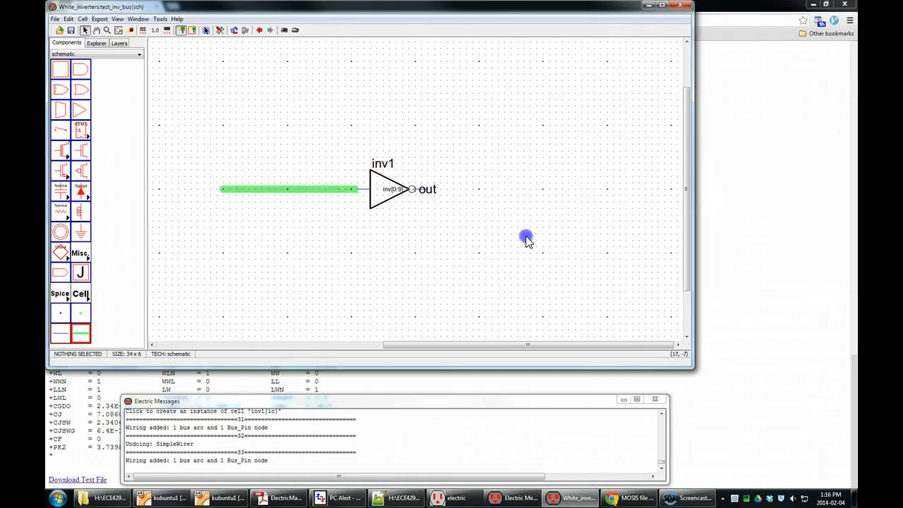
Step: Draw a bus from the inverter's out port rightward, ending in a bus pin
left_click(426, 194)
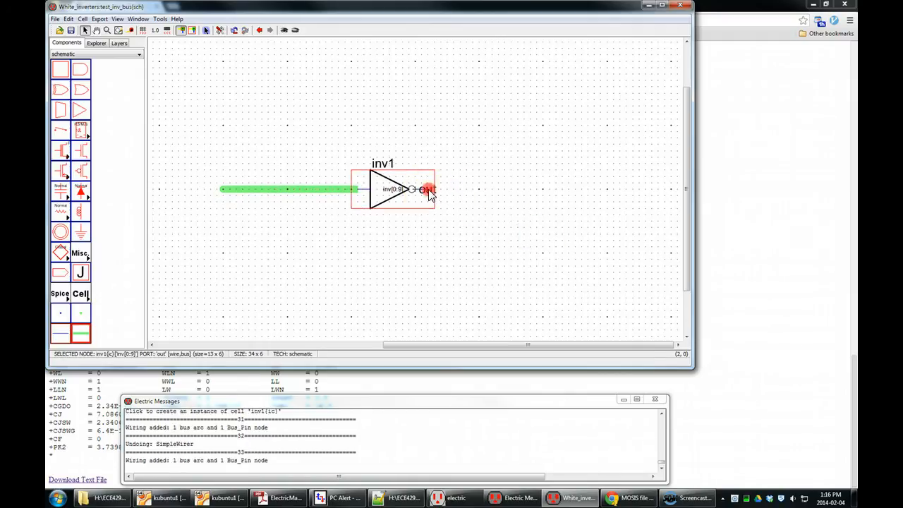
left_click_drag(544, 196, 545, 195)
left_click(580, 222)
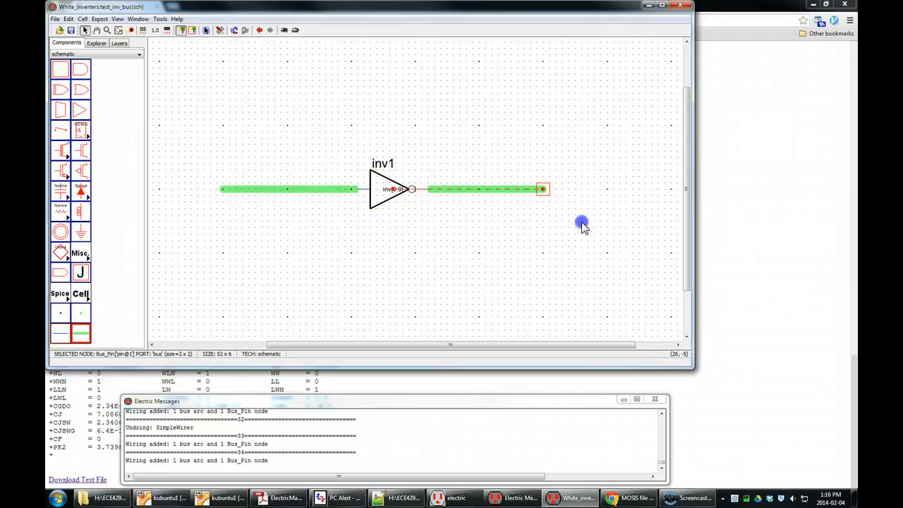
left_click(588, 232)
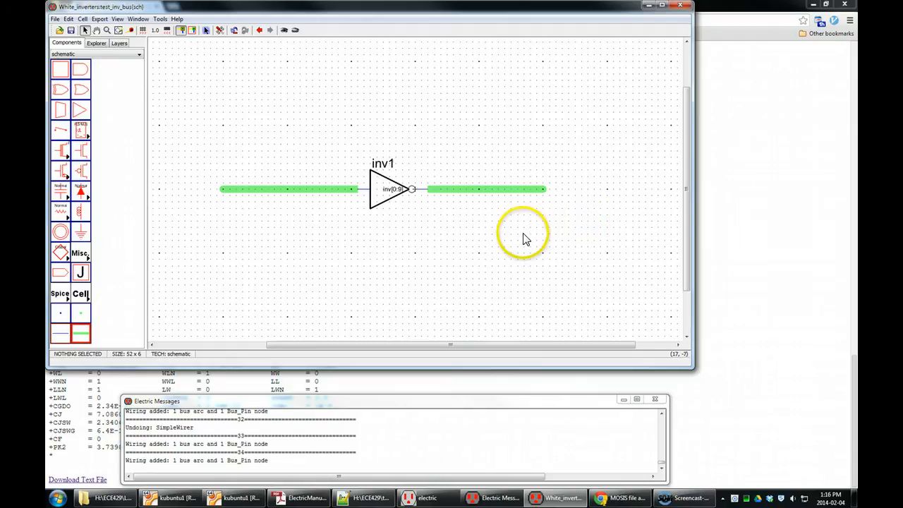
Step: Name the input bus a[0:8] in its arc properties
left_click(325, 190)
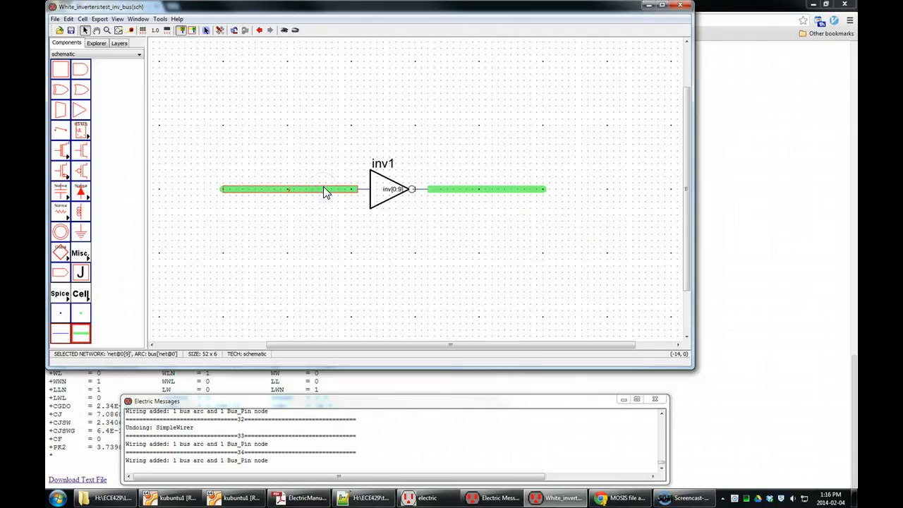
double_click(323, 189)
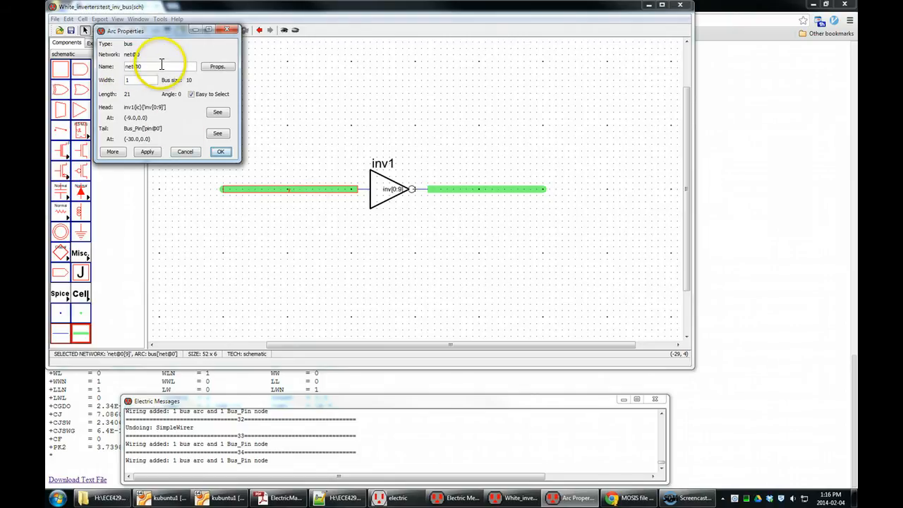
left_click_drag(162, 67, 104, 67)
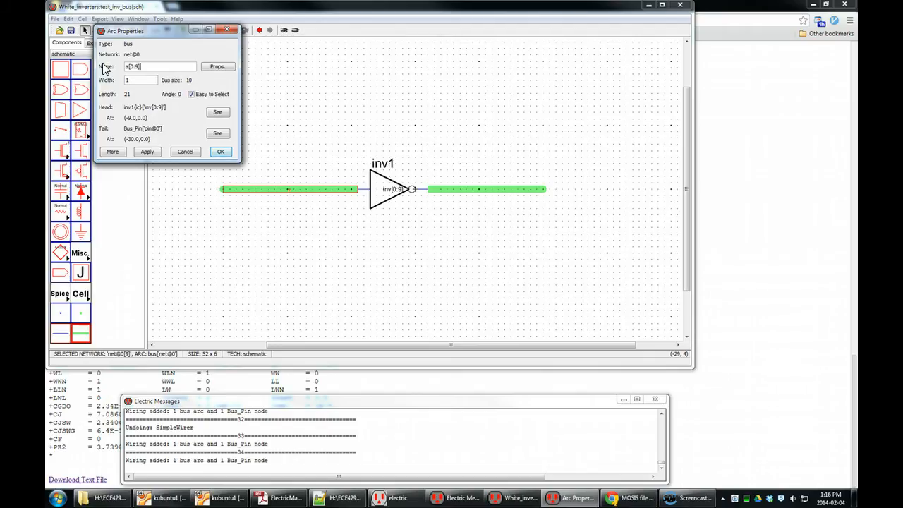
left_click(220, 153)
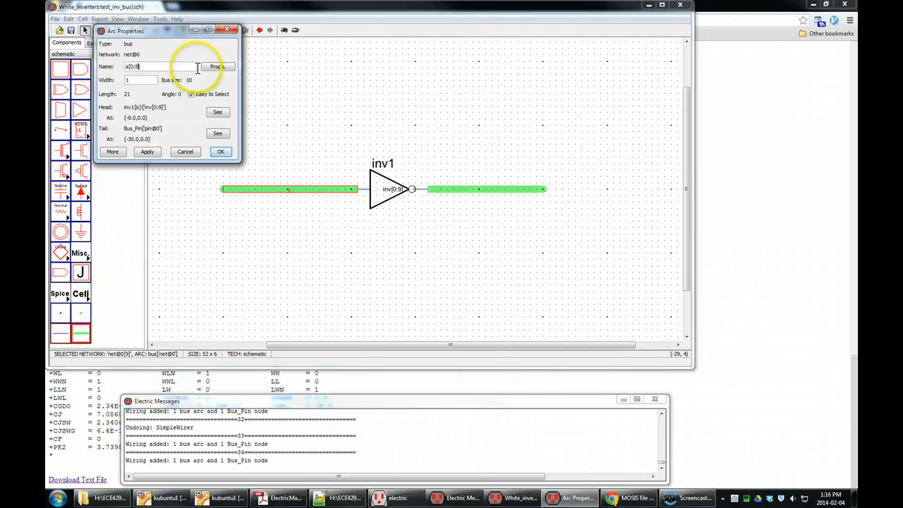
left_click(220, 151)
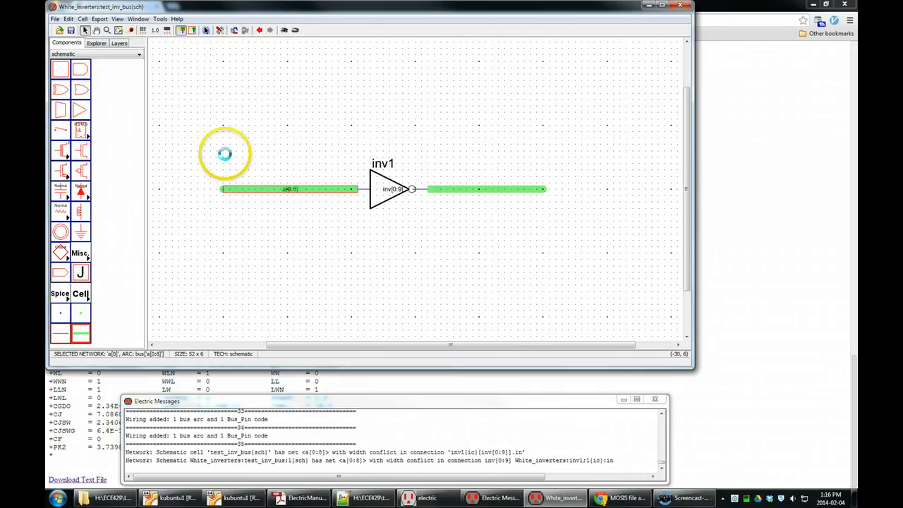
left_click(317, 312)
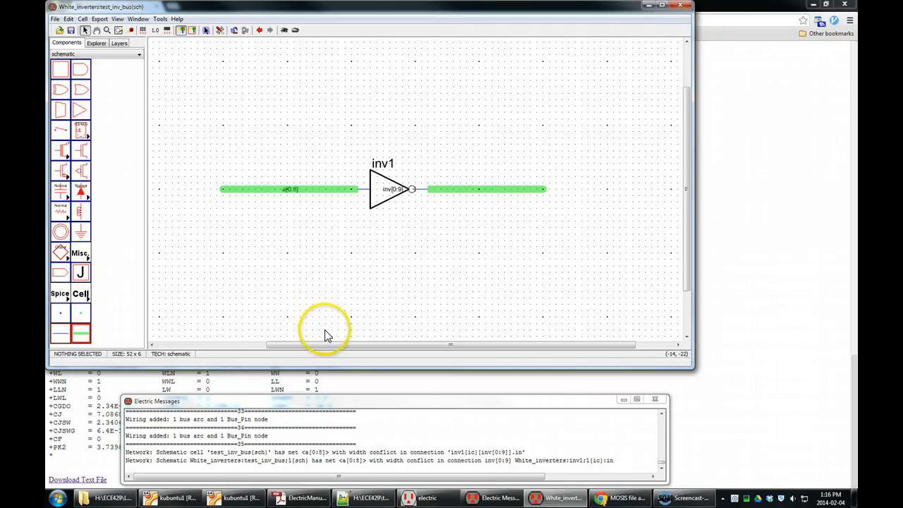
Step: Run a full schematic DRC and step through the reported errors in the messages window
key("F5")
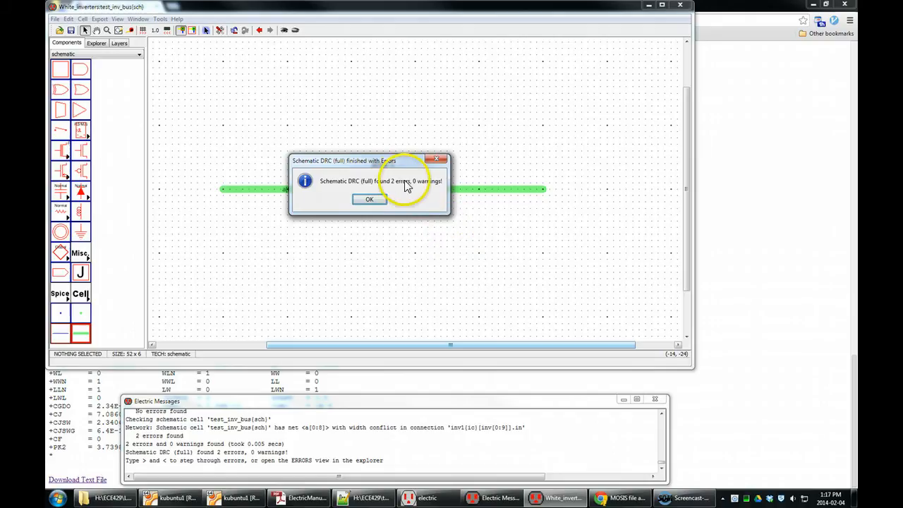
left_click(381, 202)
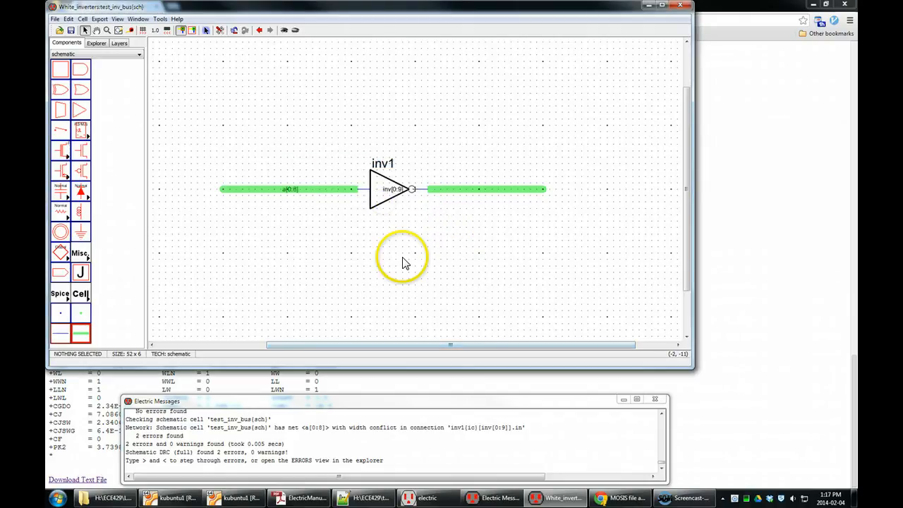
key("greater")
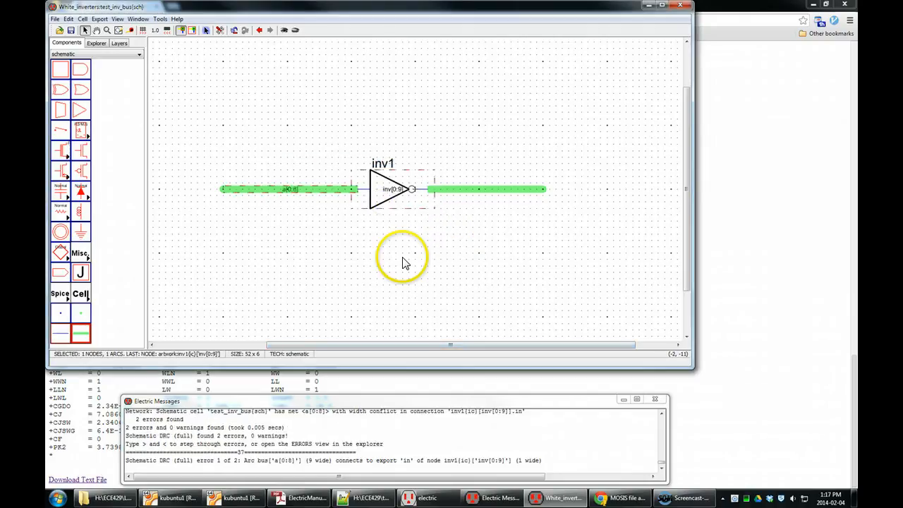
left_click(280, 460)
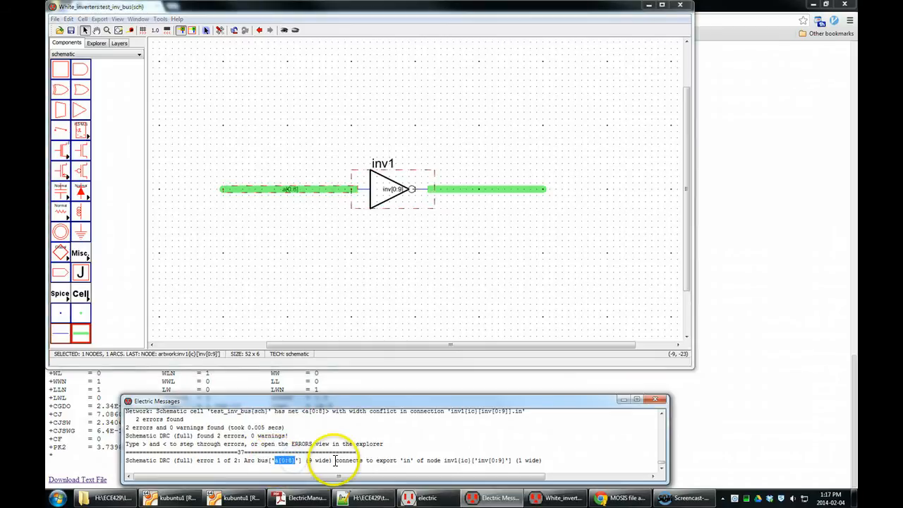
left_click_drag(304, 460, 332, 459)
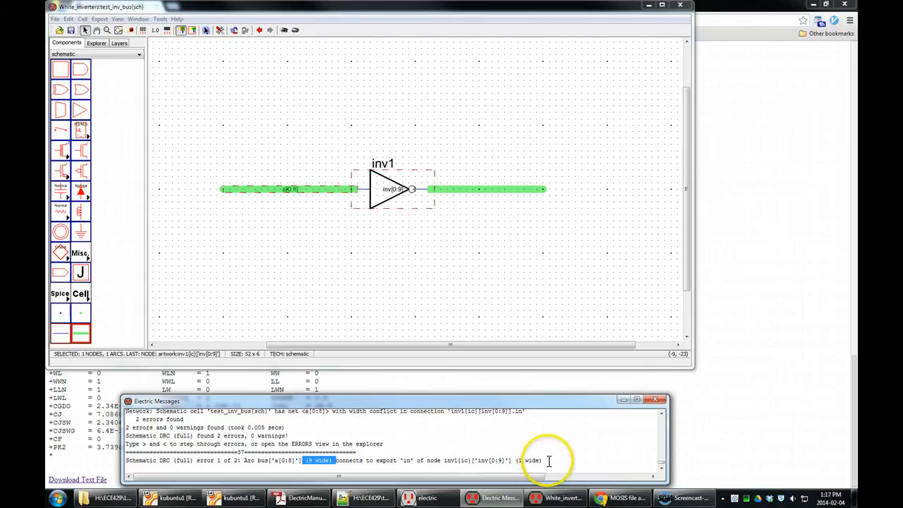
left_click_drag(506, 459, 482, 460)
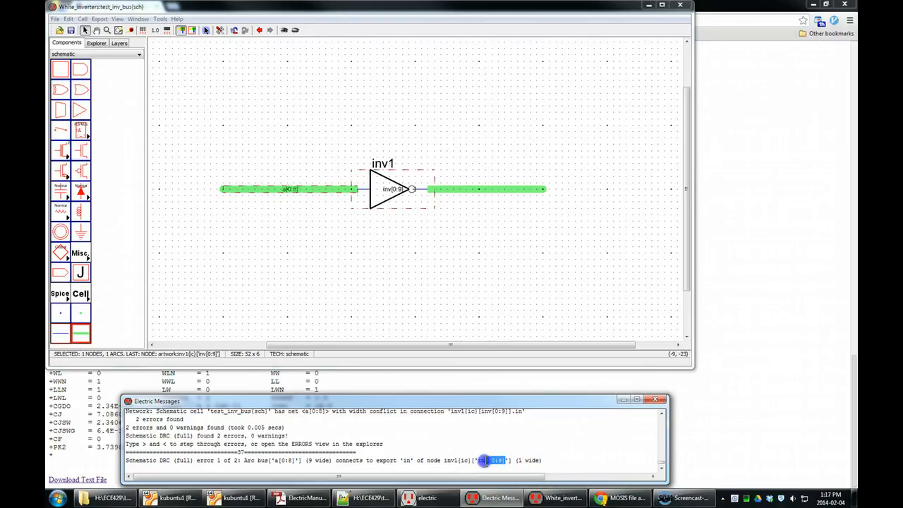
left_click_drag(306, 460, 330, 461)
left_click(338, 460)
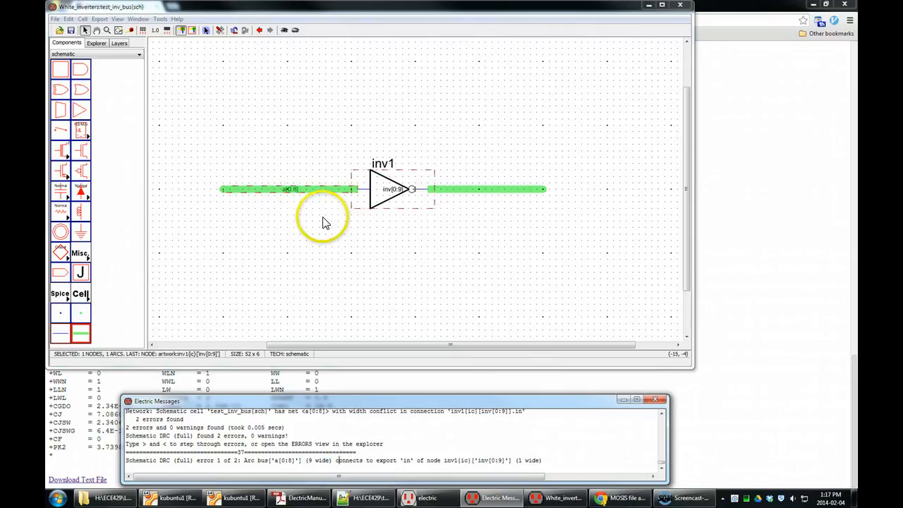
Step: Rename the input bus to a[0:9]
double_click(292, 190)
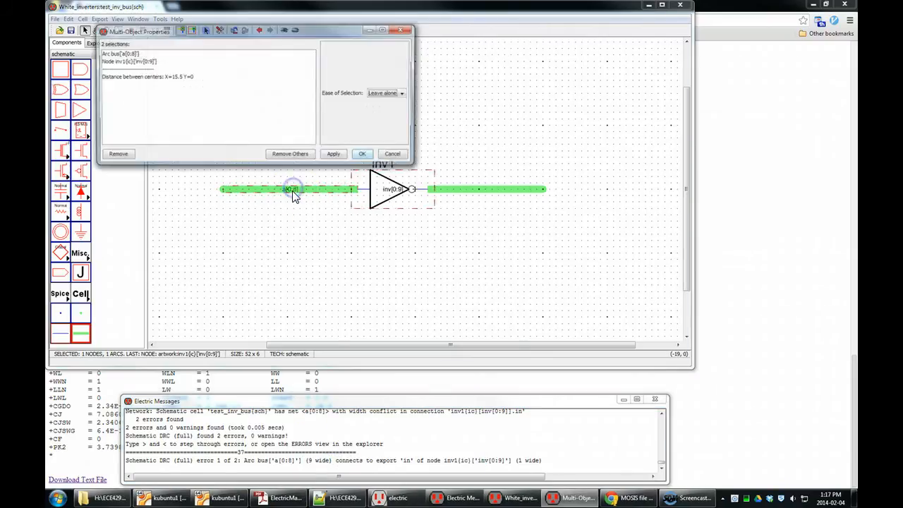
left_click(362, 154)
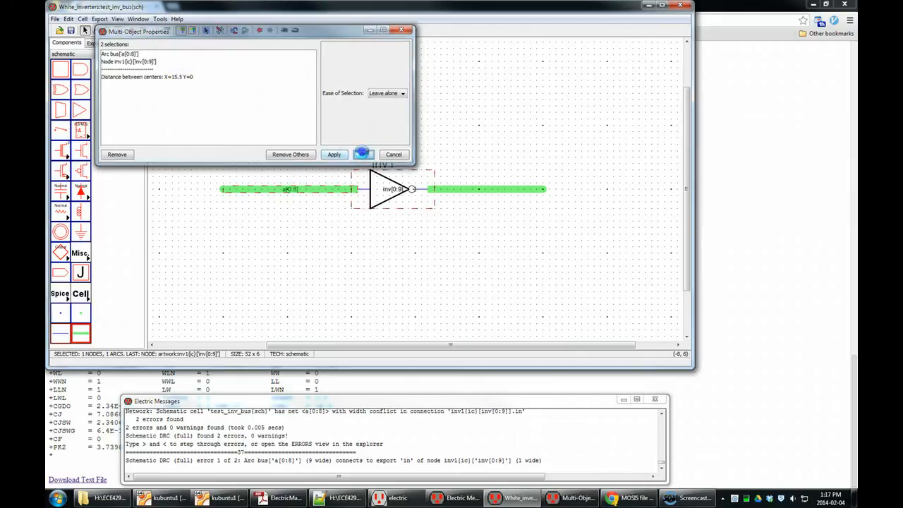
left_click(445, 268)
left_click(289, 193)
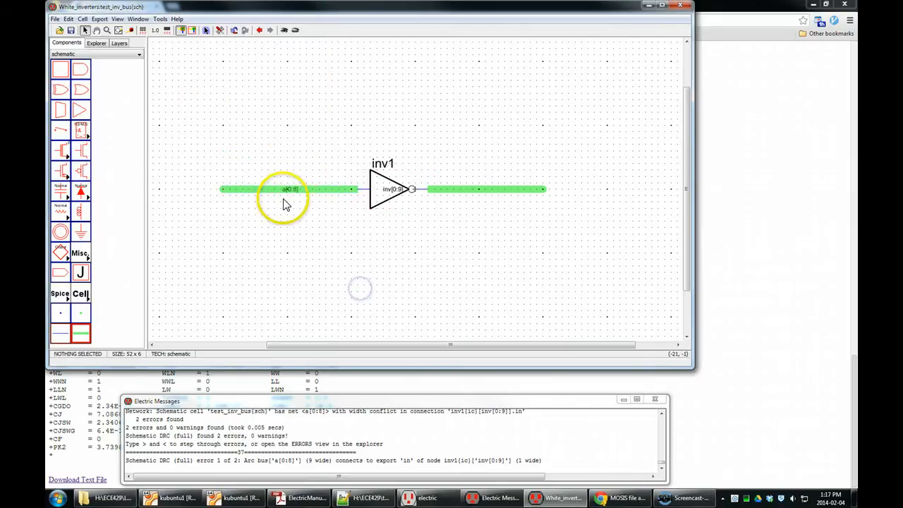
double_click(306, 192)
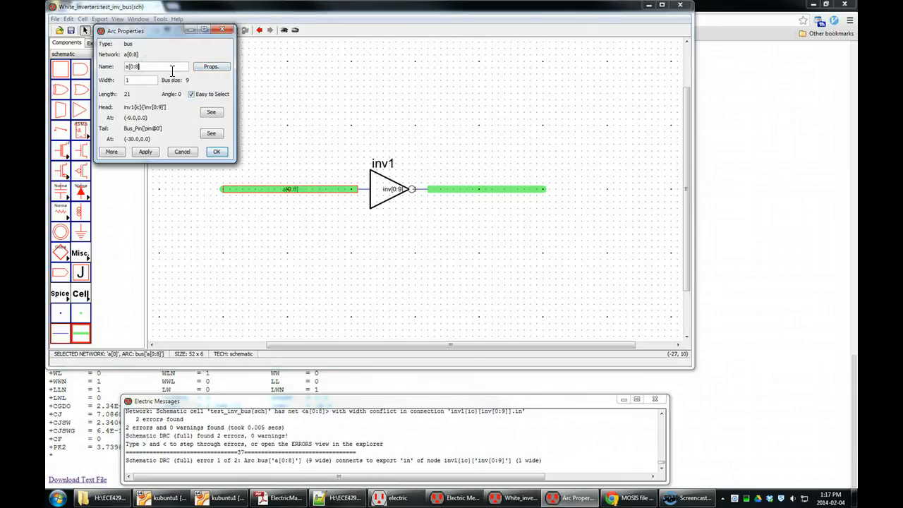
key("BackSpace")
key("BackSpace")
type("9]")
left_click(216, 153)
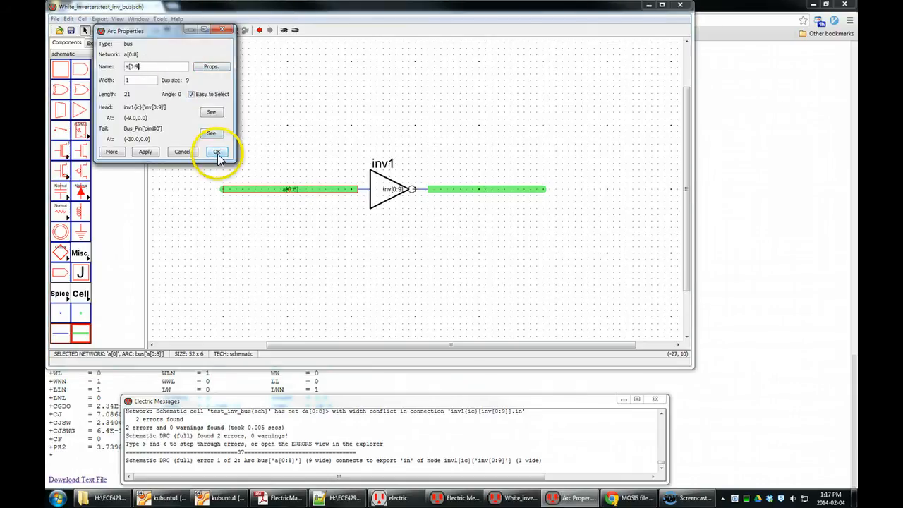
left_click(286, 238)
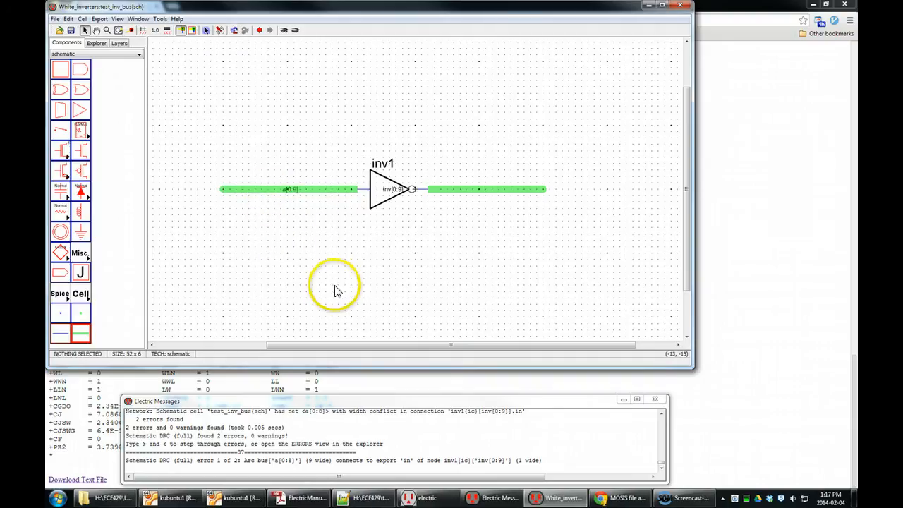
Step: Rerun the schematic DRC, step to the remaining error, and inspect the output bus's properties
key("F5")
left_click(354, 198)
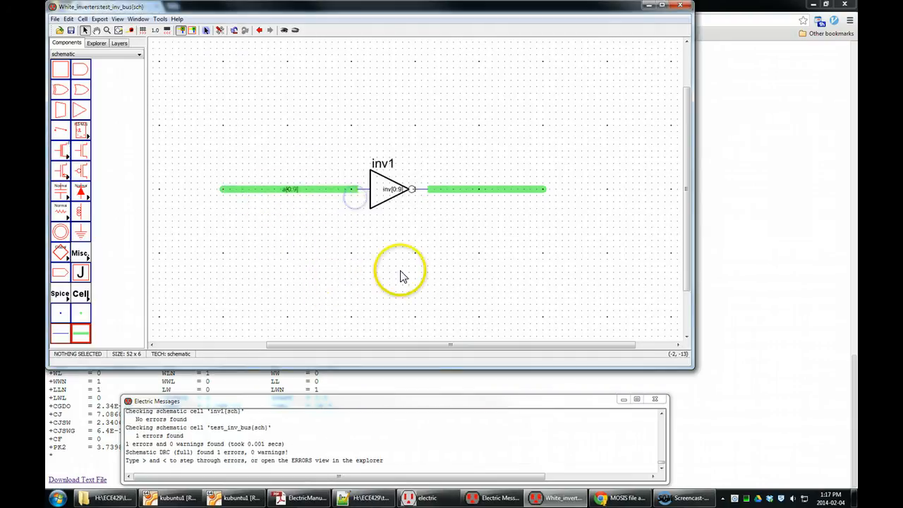
key("greater")
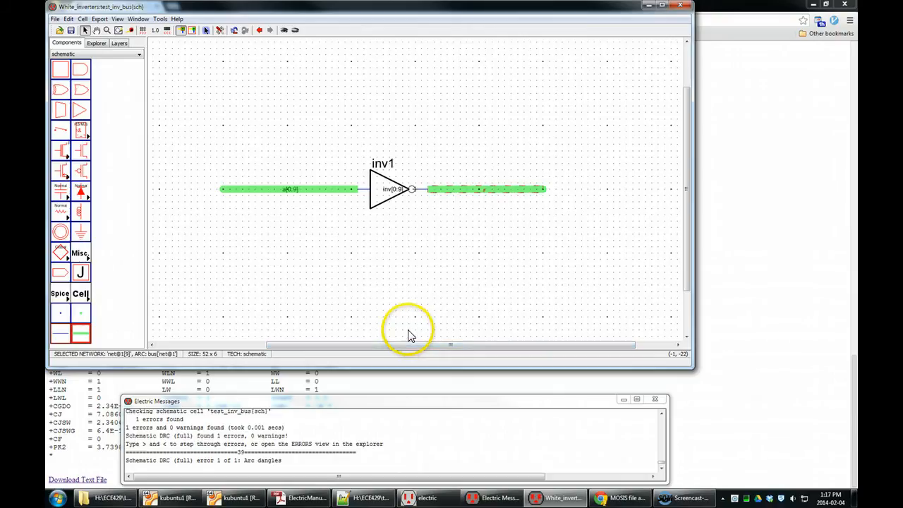
double_click(478, 192)
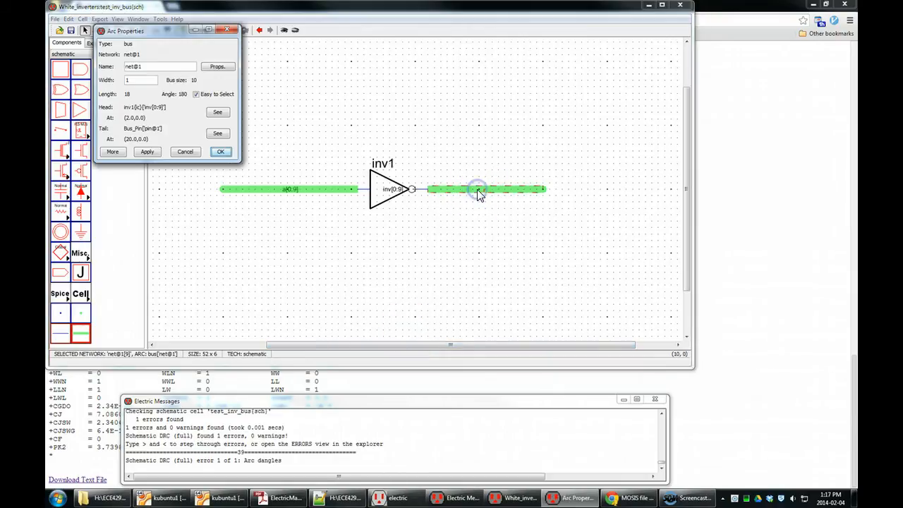
left_click(188, 152)
left_click(391, 247)
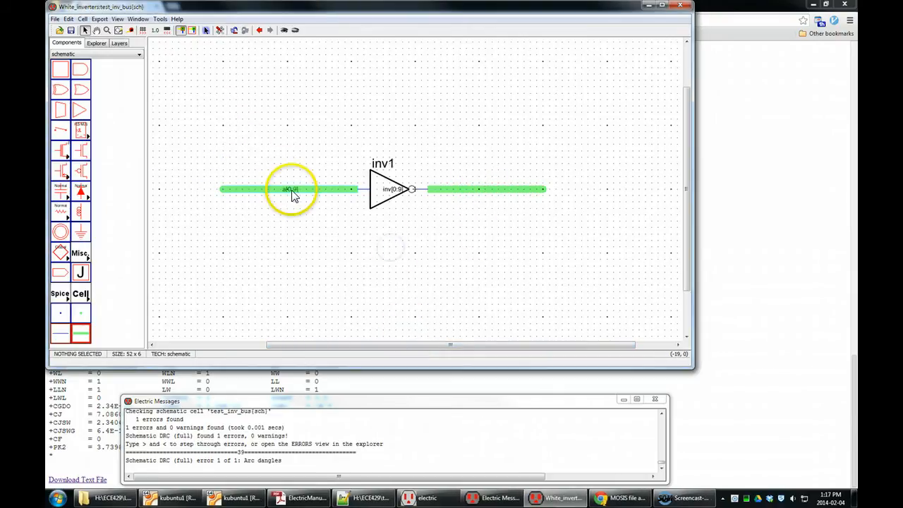
Step: Select the input bus and delete it
left_click(292, 192)
left_click(298, 191)
left_click(287, 152)
left_click(293, 193)
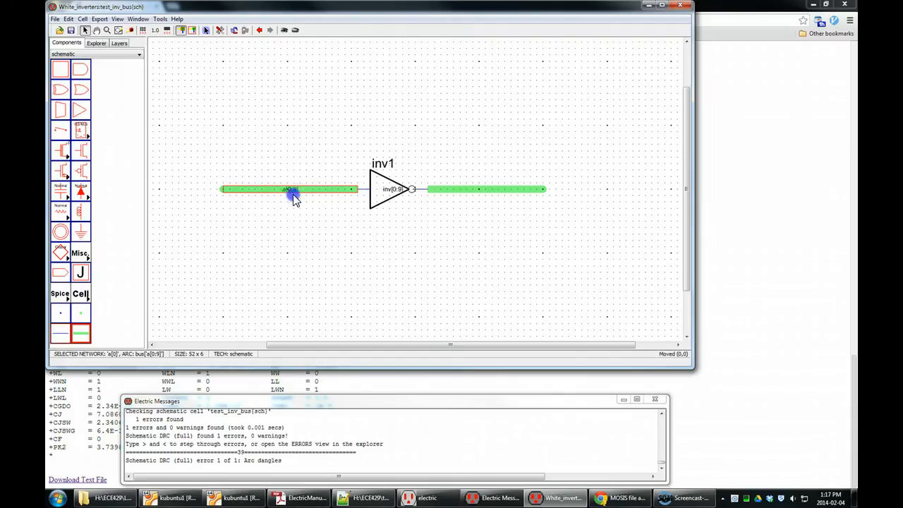
key("Delete")
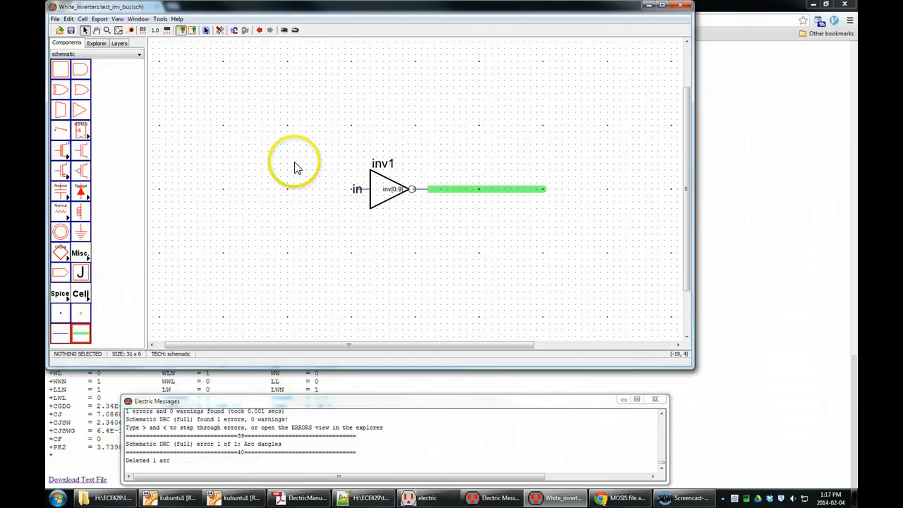
Step: Draw a new bus from the inverter's in port leftward to a bus pin
left_click(358, 192)
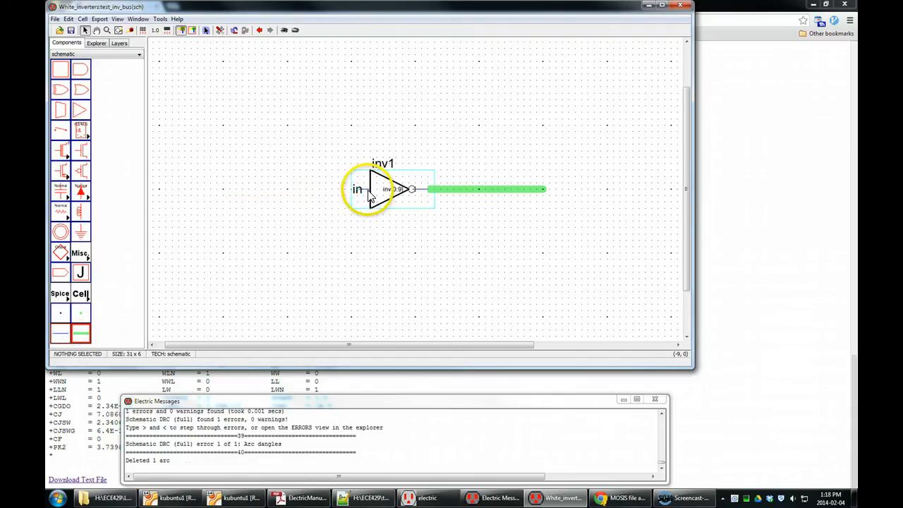
left_click_drag(358, 192, 220, 190)
left_click(263, 231)
Step: Name the new input bus a[0:9]
double_click(282, 189)
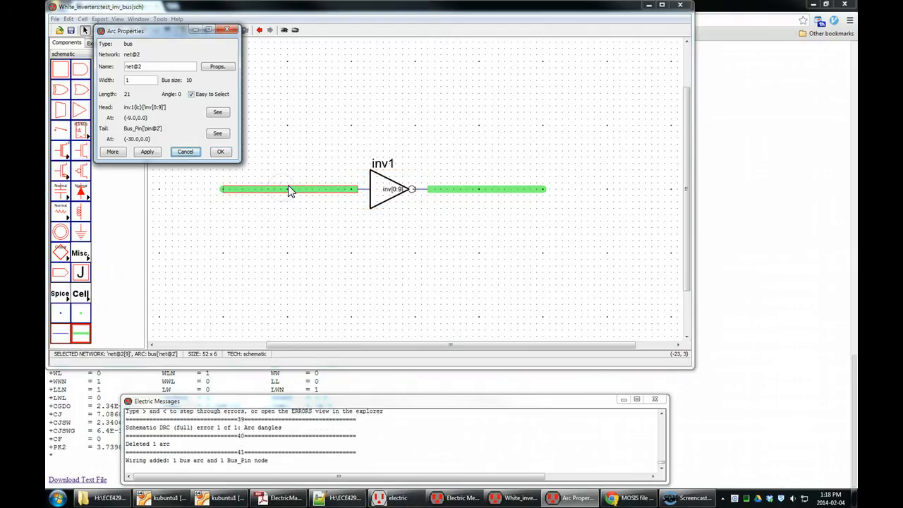
left_click_drag(171, 66, 88, 55)
type("a[0:9]")
key("Return")
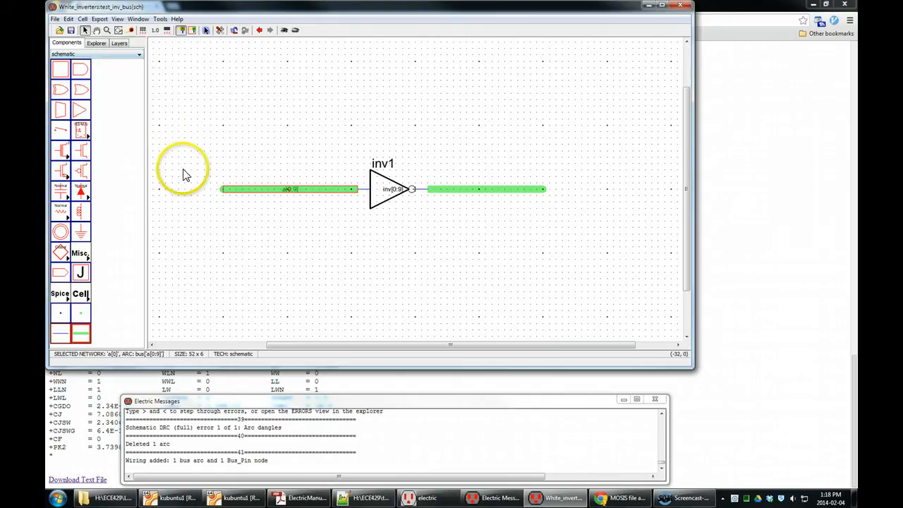
left_click(258, 256)
Step: Inspect the input bus's a[0:9] label up close
scroll(289, 187, "up", 3)
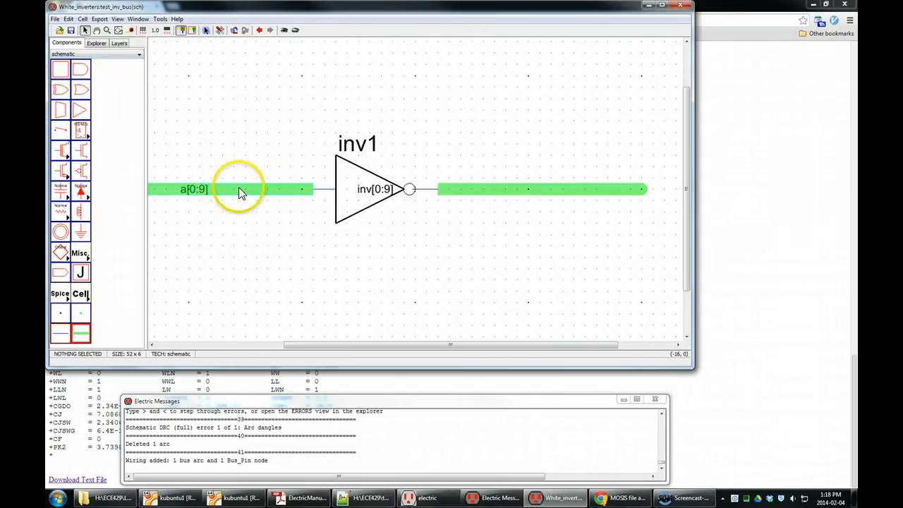
left_click(196, 196)
left_click(205, 158)
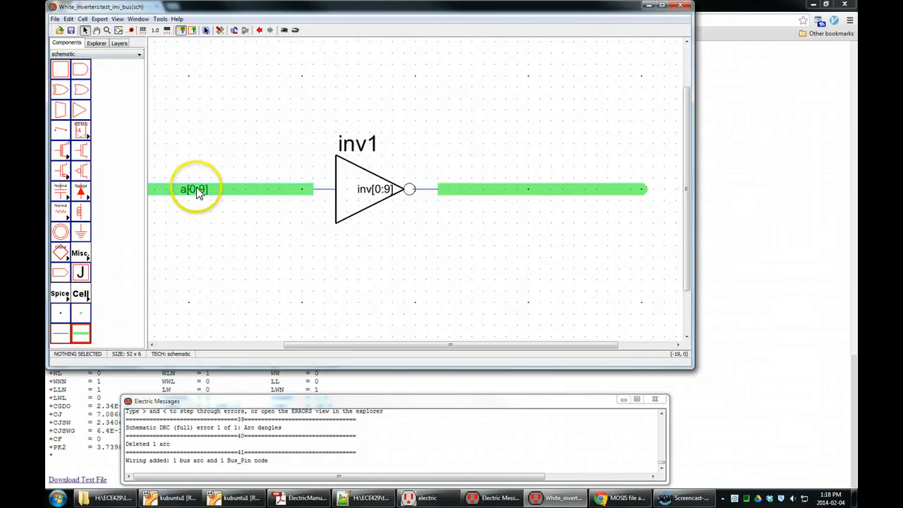
left_click(192, 192)
mouse_move(199, 189)
left_mouse_down()
mouse_move(202, 179)
mouse_move(202, 188)
left_mouse_up()
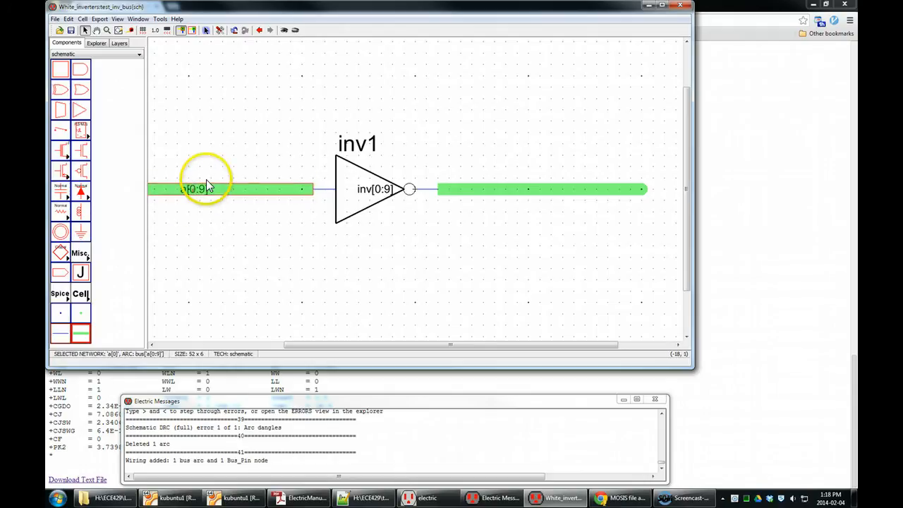
left_click(206, 169)
scroll(503, 282, "down", 2)
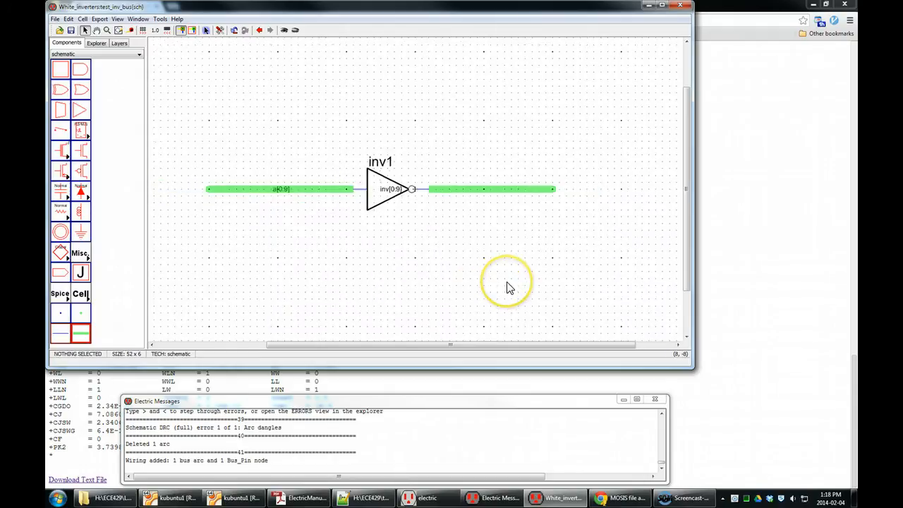
scroll(285, 173, "up", 2)
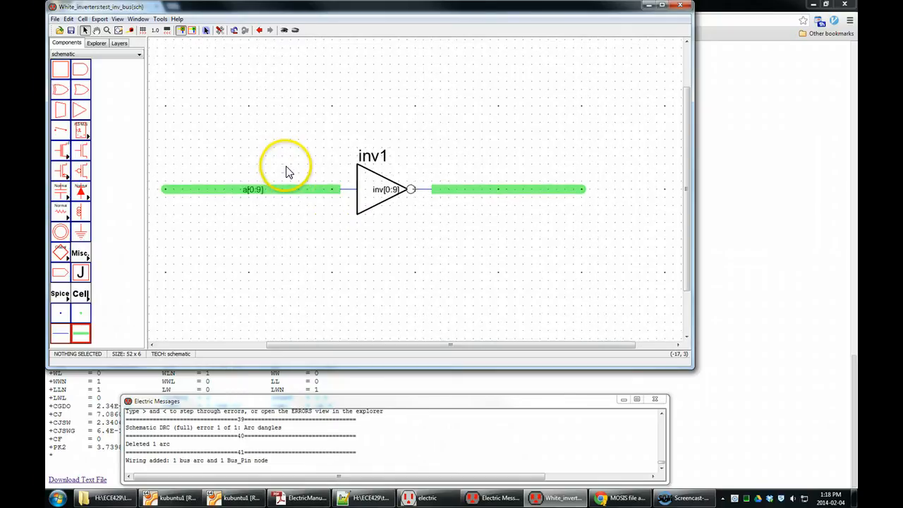
Step: Open the output bus's arc properties and close them unchanged
double_click(525, 188)
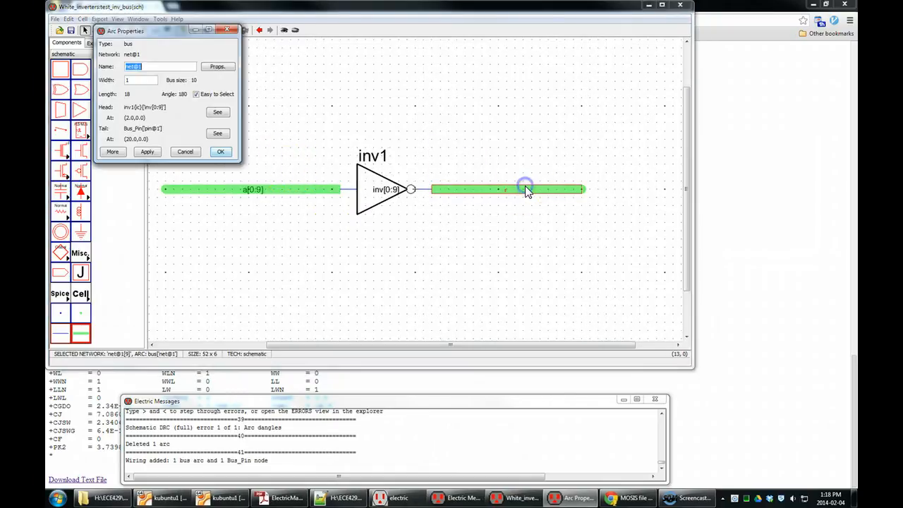
left_click(193, 152)
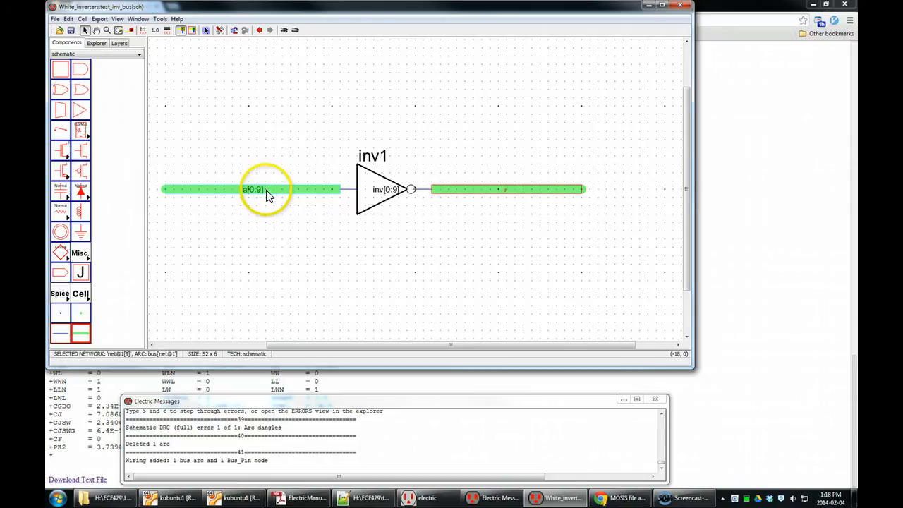
Step: Rename the output bus net as a[1:10]
left_click(405, 202)
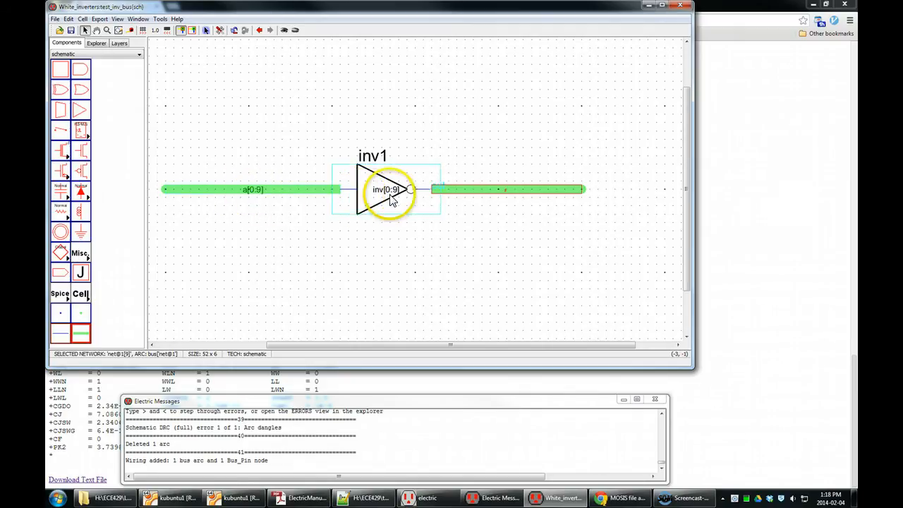
left_click(520, 258)
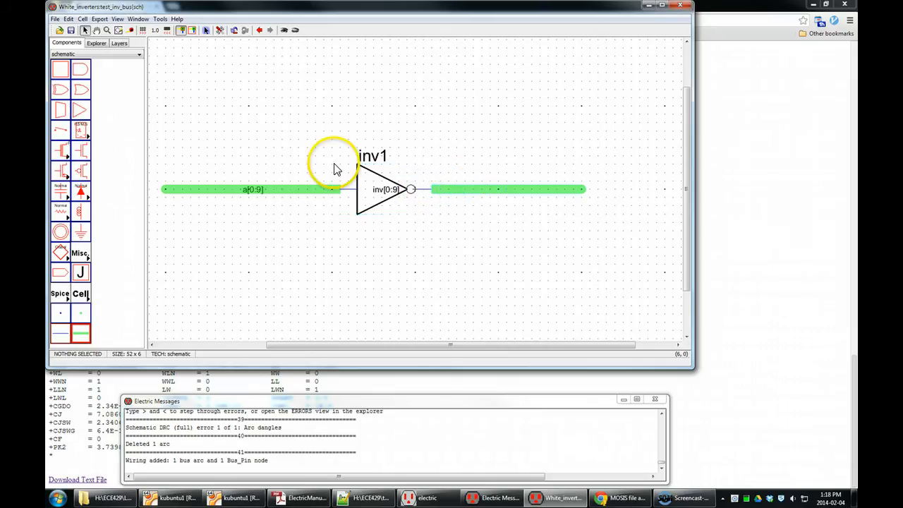
double_click(479, 199)
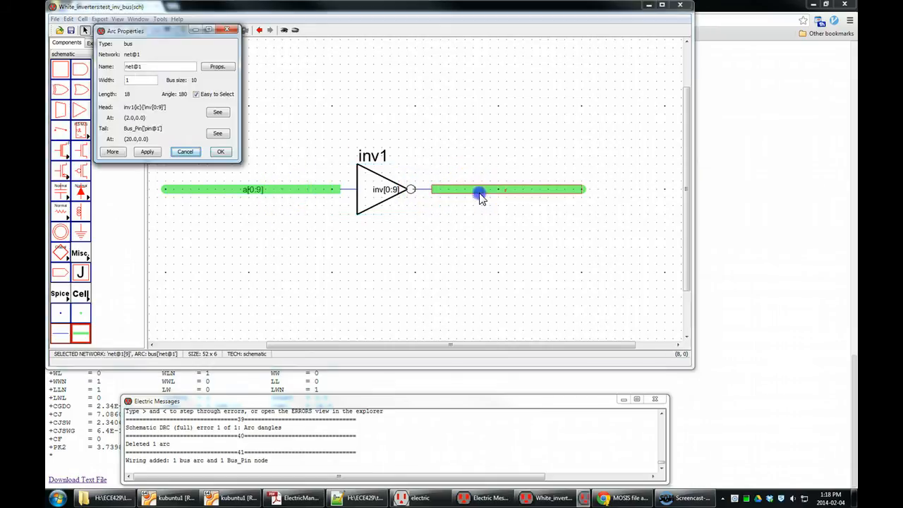
double_click(138, 66)
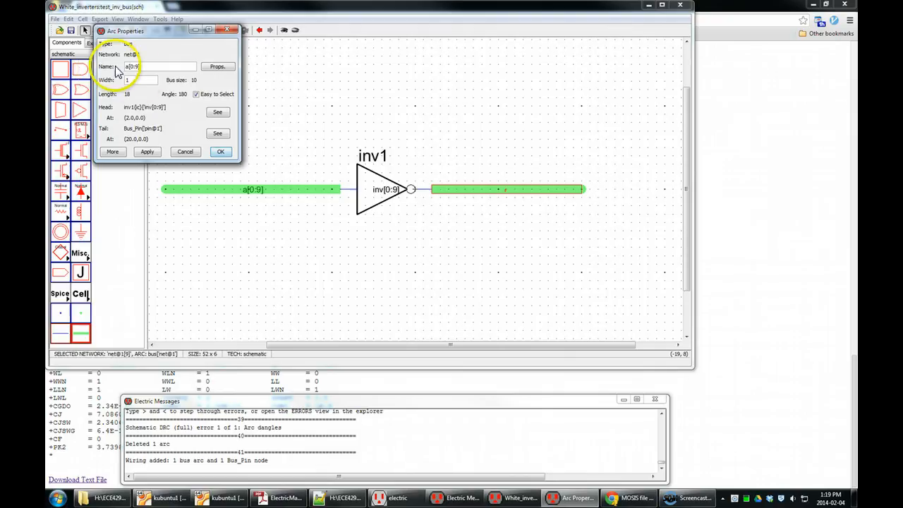
left_click(137, 80)
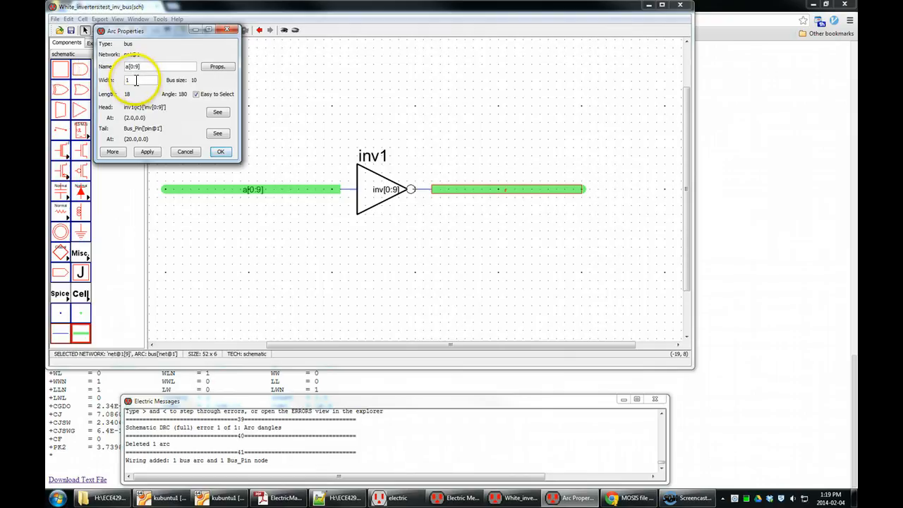
left_click(133, 79)
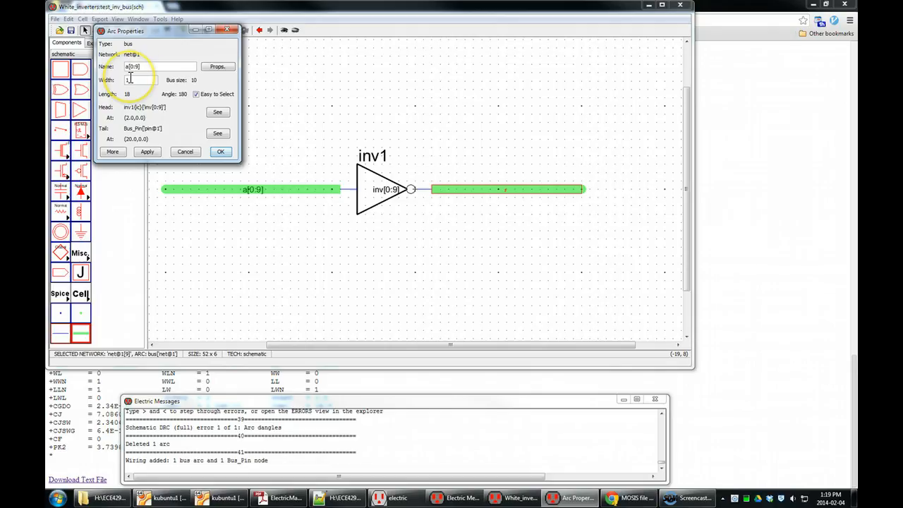
double_click(131, 66)
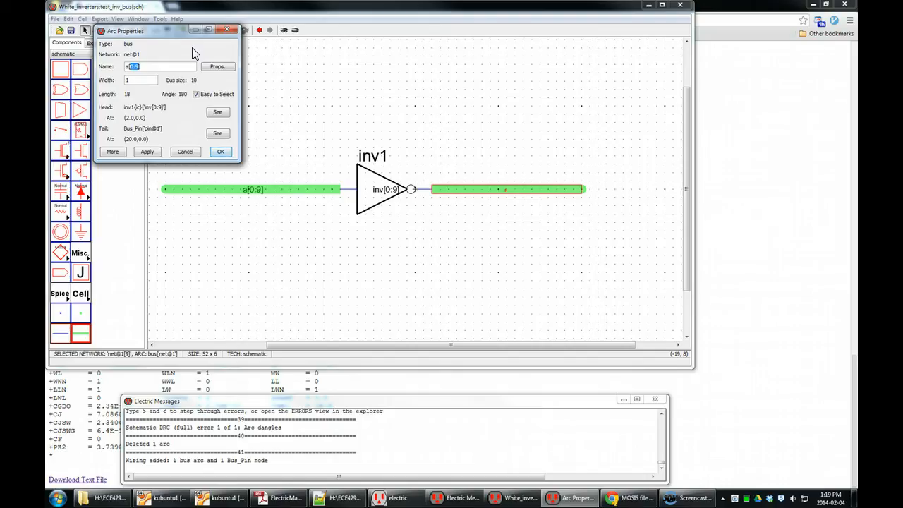
type("1:10")
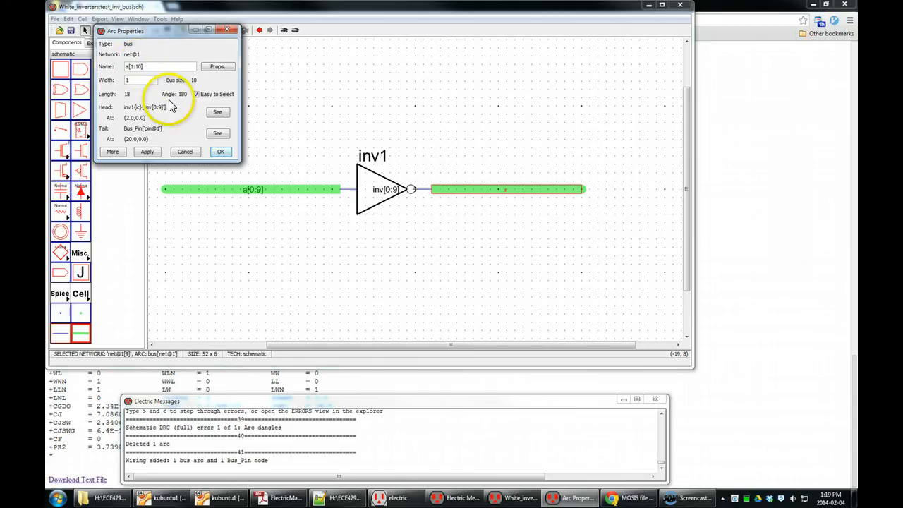
left_click(220, 152)
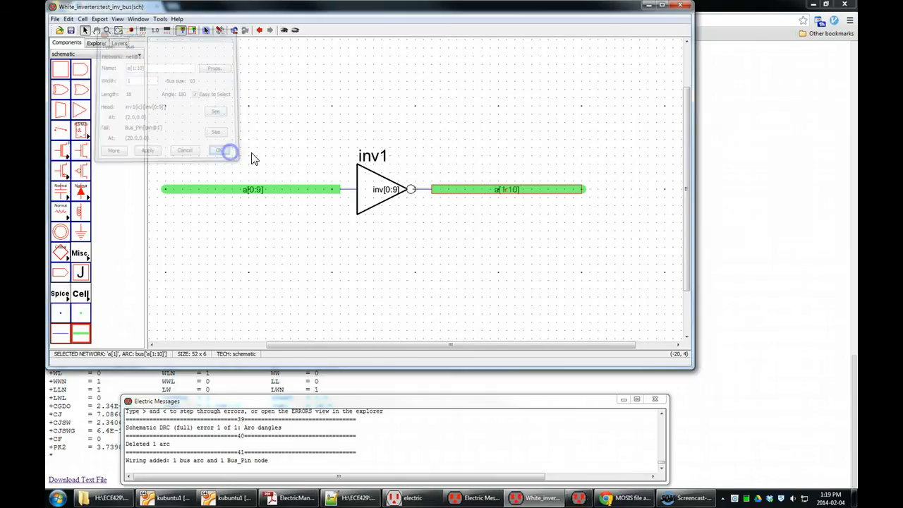
Step: Run a full schematic DRC on the cell and review the messages
left_click(554, 274)
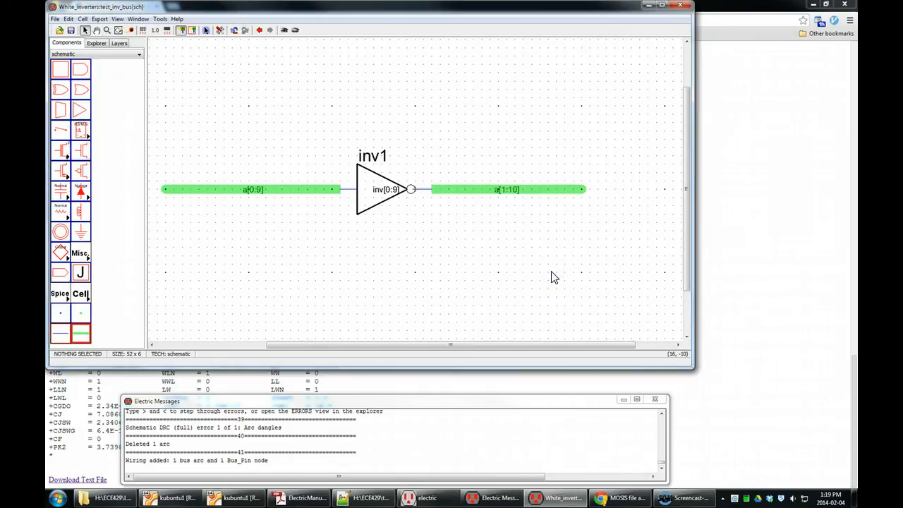
key("F5")
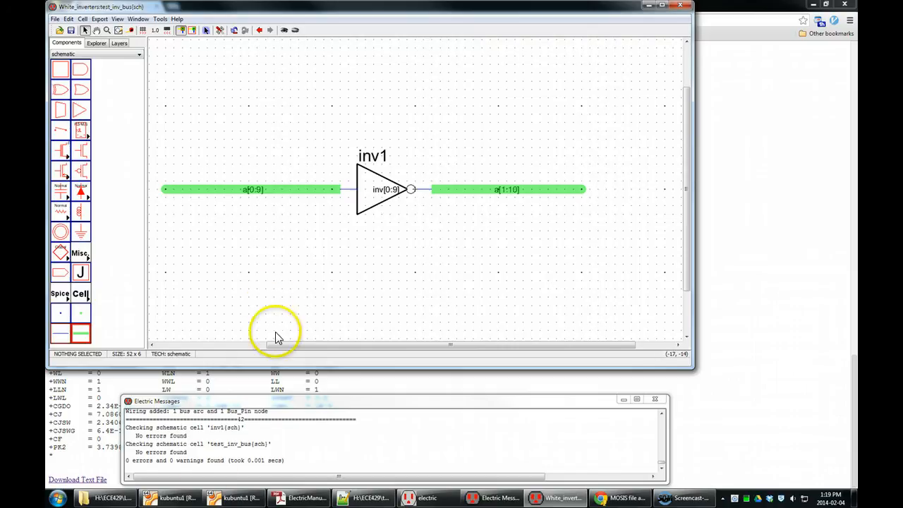
left_click_drag(287, 460, 118, 461)
left_click(196, 452)
left_click(386, 252)
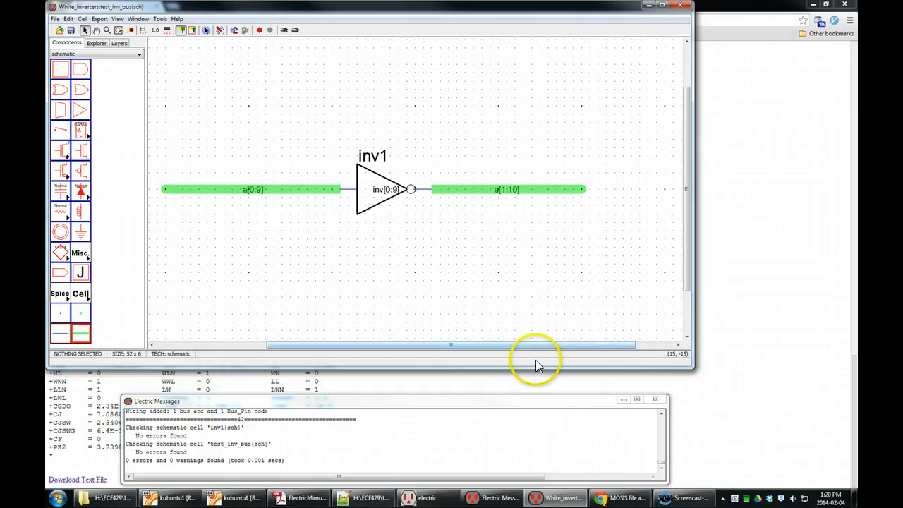
Step: Place a SPICE Pulse source below the left end of the input bus
left_click_drag(556, 344, 452, 328)
left_click_drag(686, 207, 685, 217)
scroll(515, 142, "left", 3)
scroll(520, 146, "right", 2)
scroll(522, 150, "right", 3)
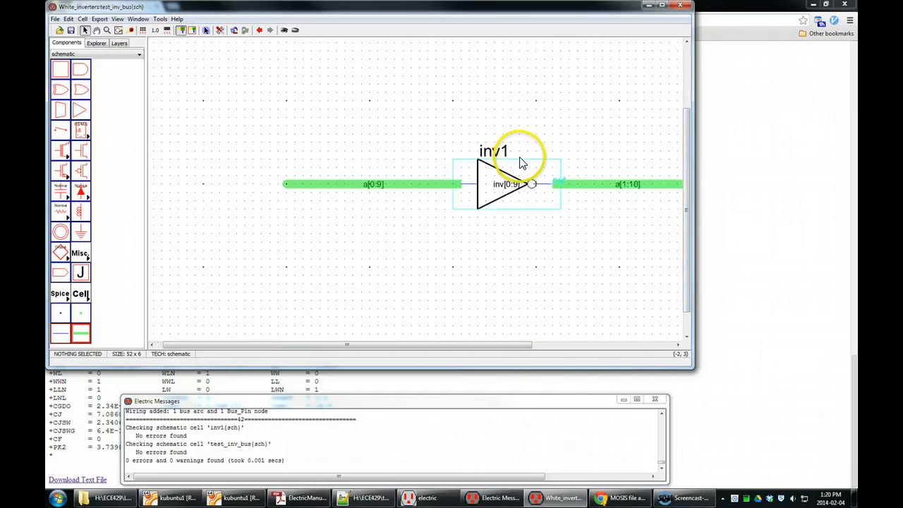
scroll(520, 162, "down", 5)
left_click_drag(489, 267, 477, 200)
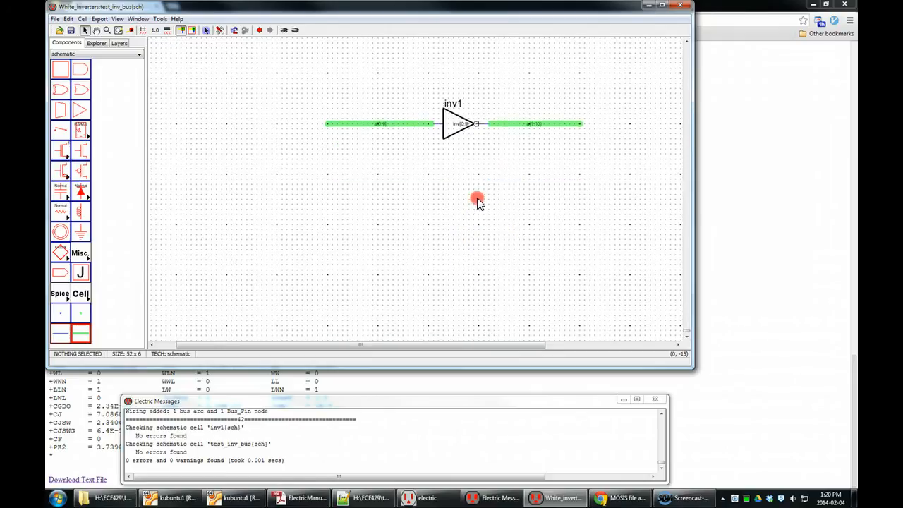
left_click(60, 295)
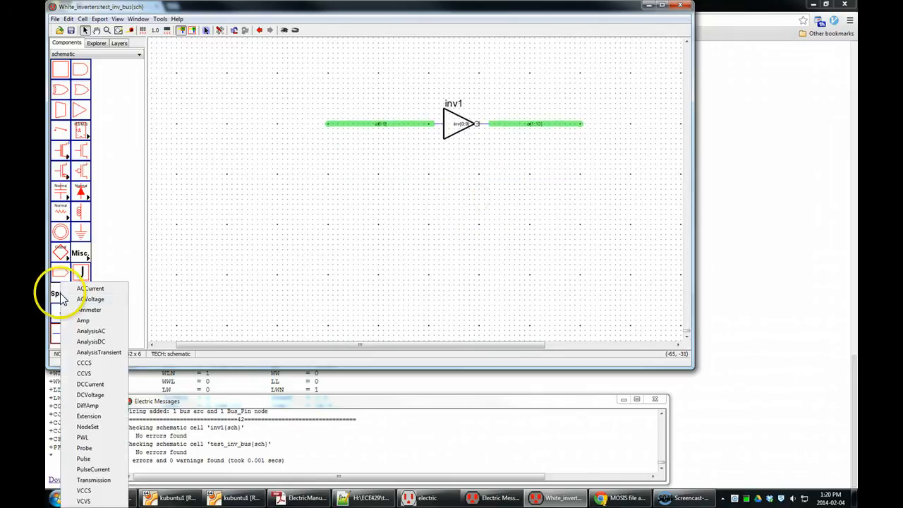
left_click(95, 458)
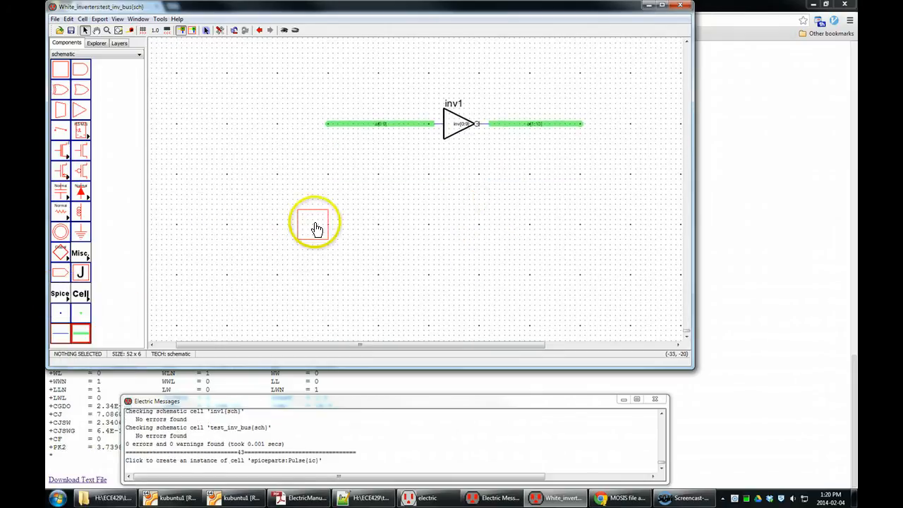
left_click(328, 199)
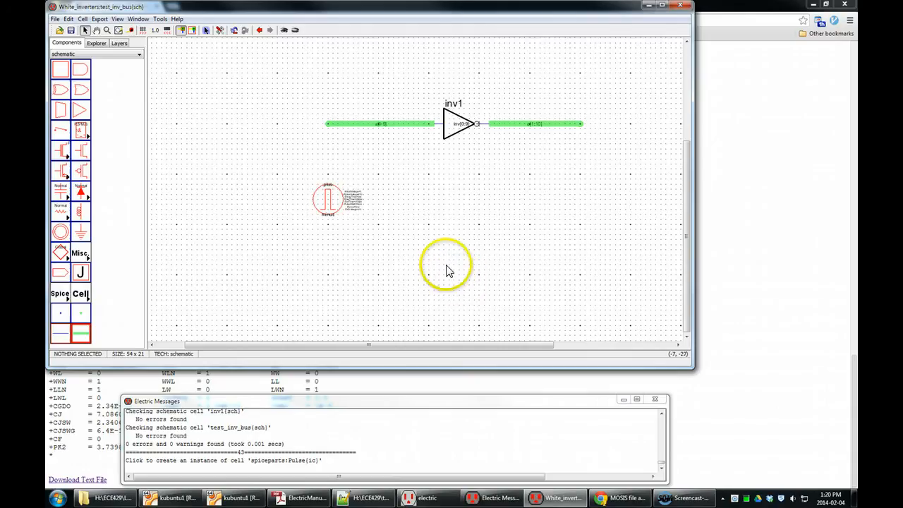
scroll(354, 201, "up", 3)
scroll(354, 202, "down", 3)
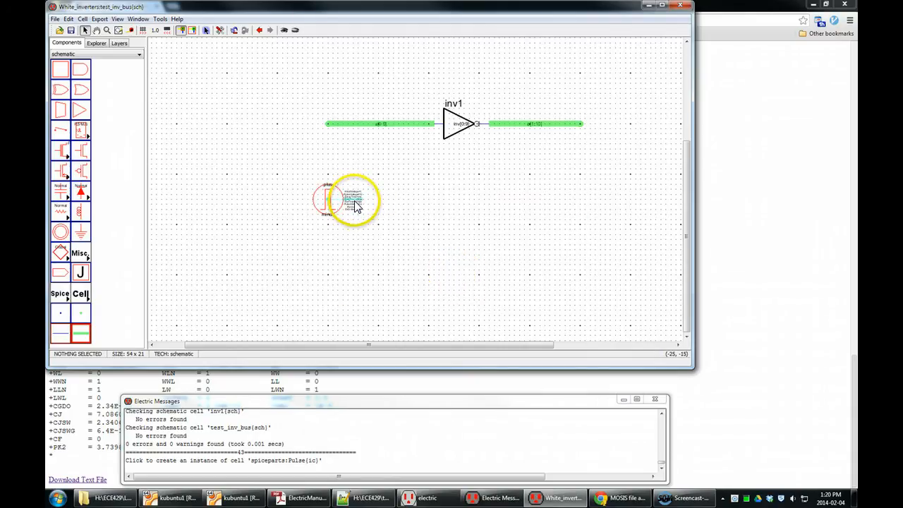
scroll(354, 204, "up", 4)
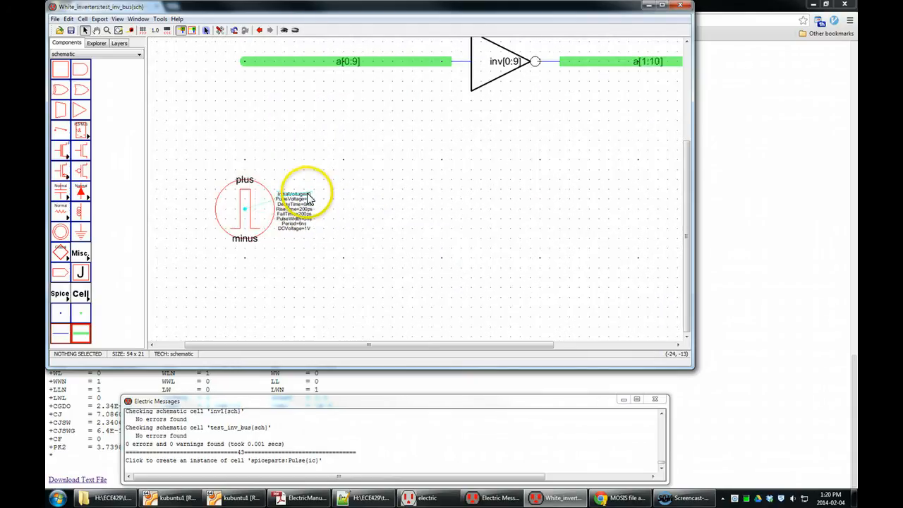
left_click(378, 191)
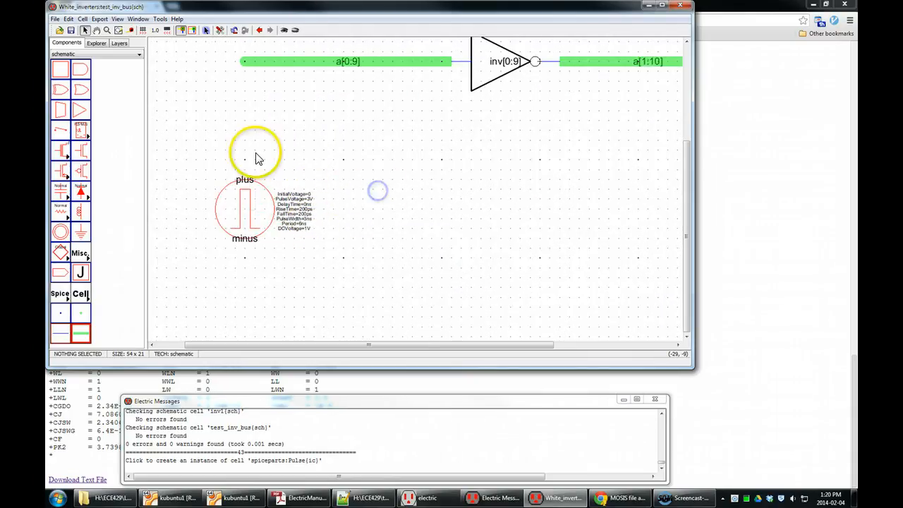
left_click(246, 197)
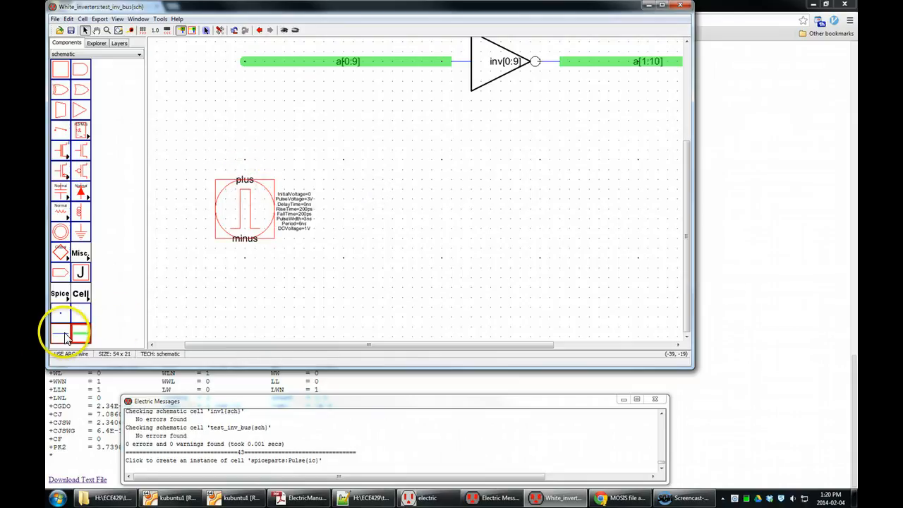
Step: Wire the pulse source's plus terminal up to the bus pin at the left end of a[0:9]
left_click(244, 185)
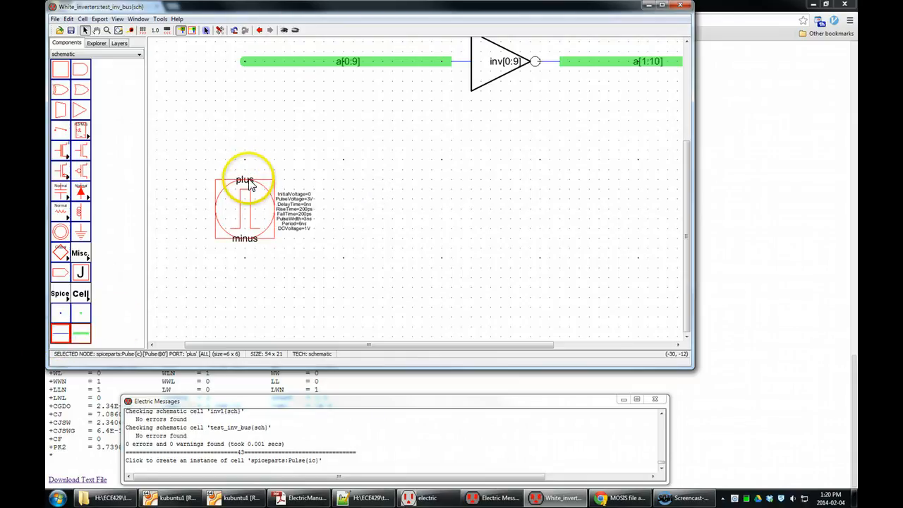
left_click_drag(245, 185, 246, 62)
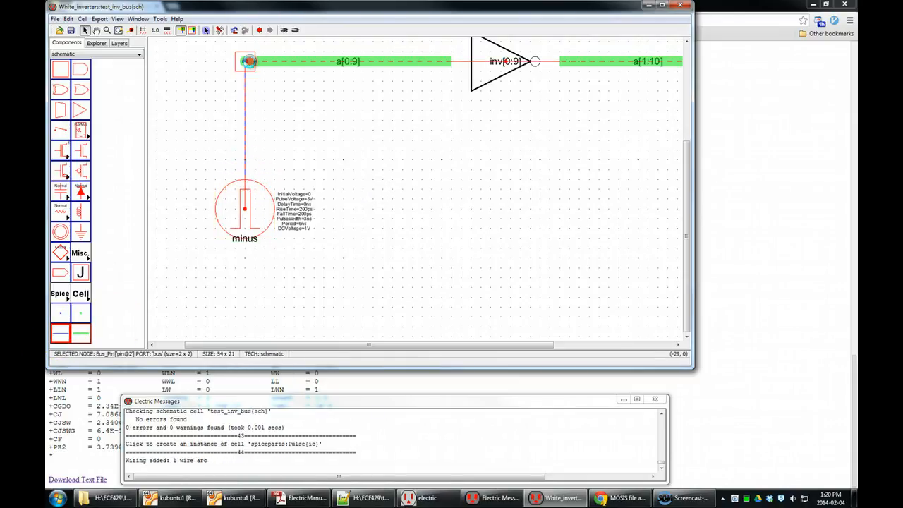
left_click(421, 120)
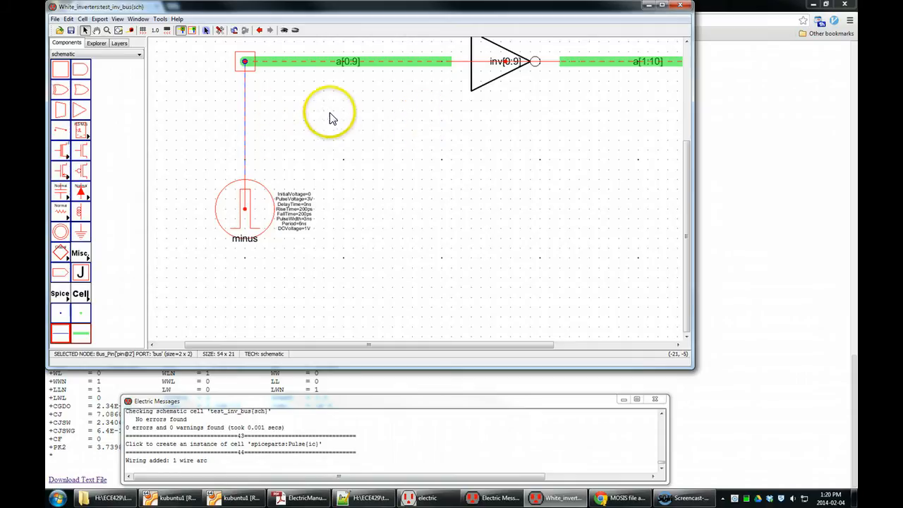
Step: Run schematic DRC again and step to the reported error in the messages
left_click(459, 208)
key("F5")
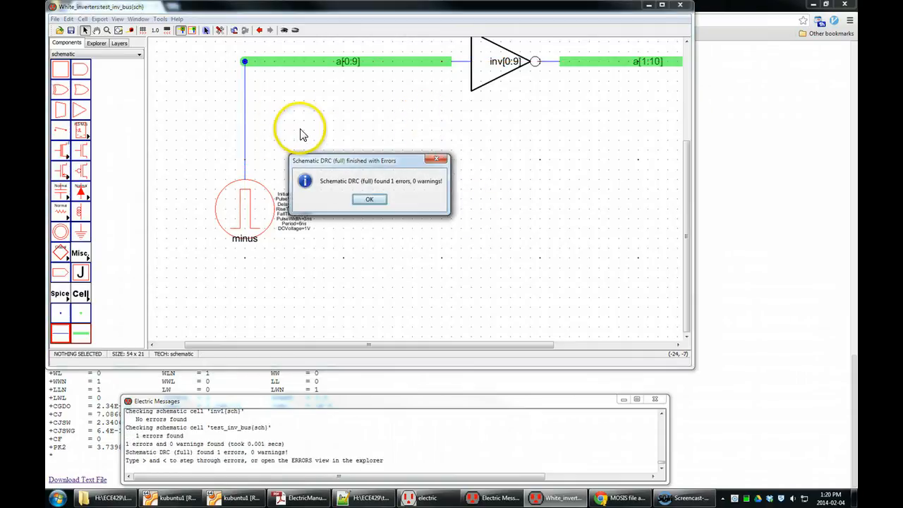
left_click(370, 199)
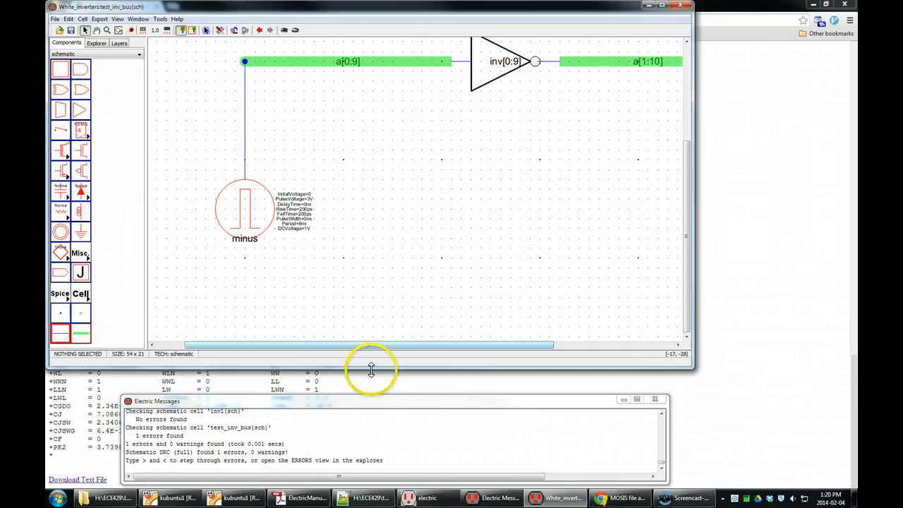
key("greater")
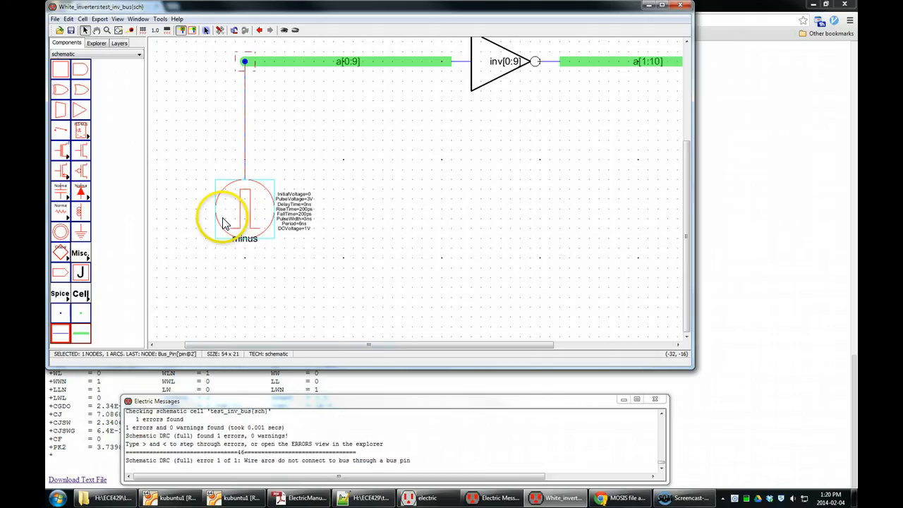
left_click_drag(242, 460, 408, 460)
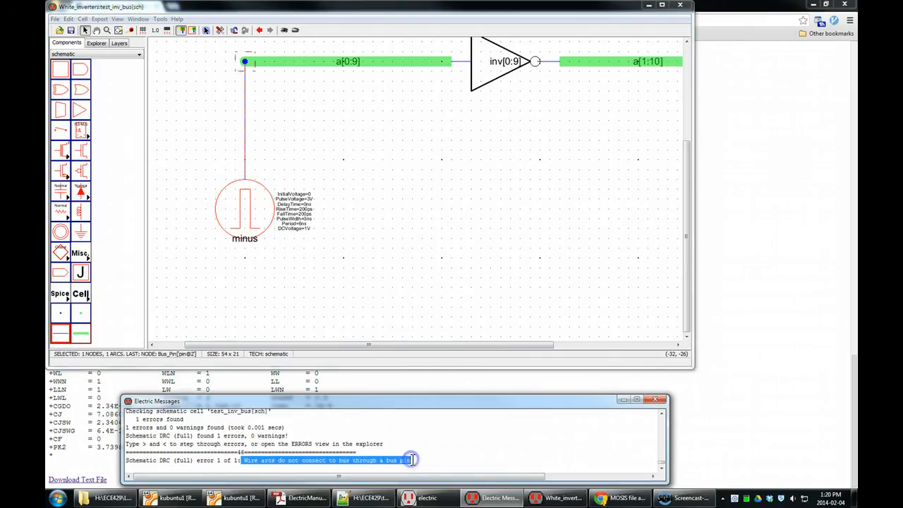
Step: Name the wire from the pulse source a[0]
double_click(244, 103)
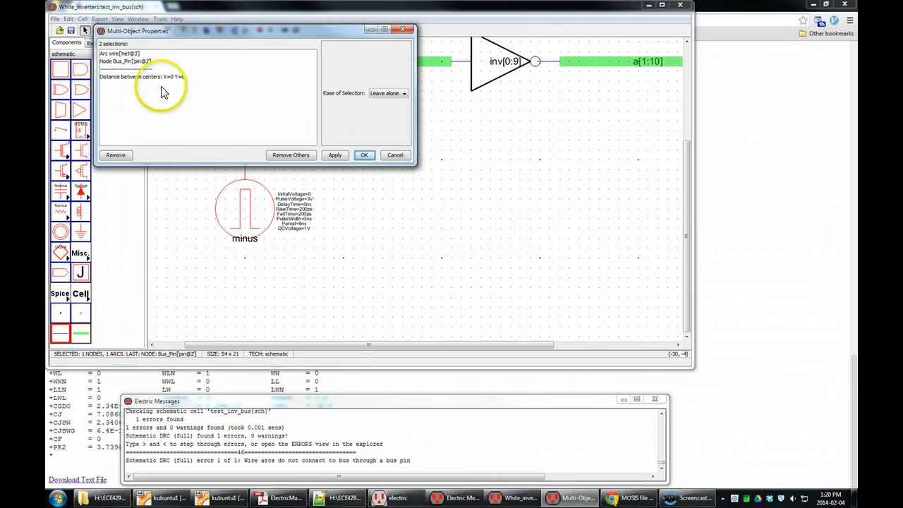
left_click(364, 154)
left_click(292, 140)
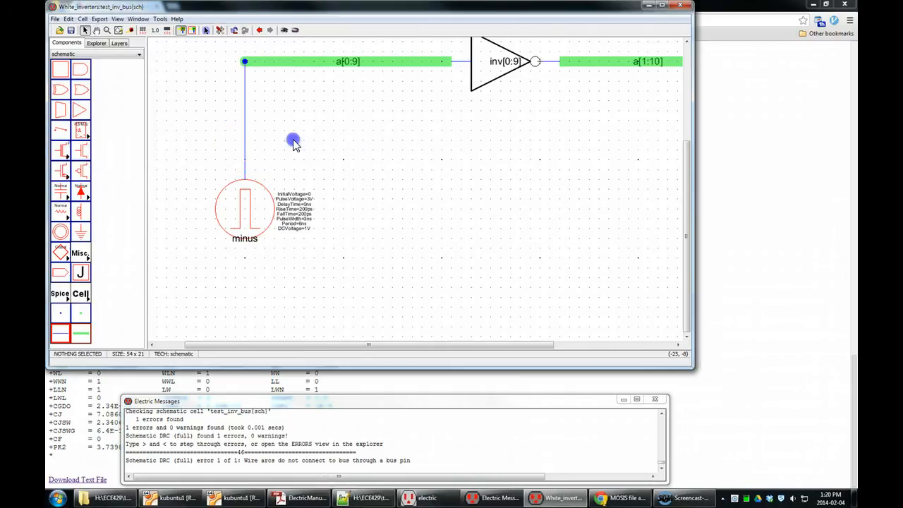
double_click(244, 147)
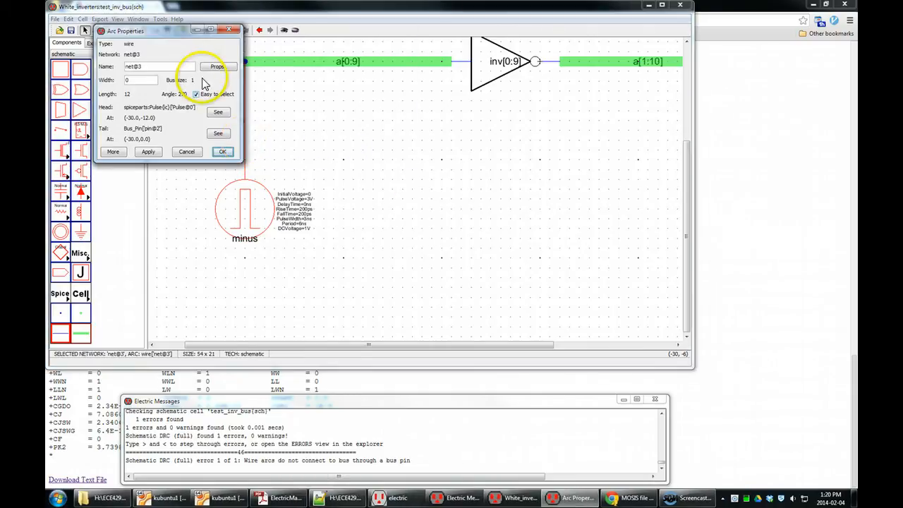
left_click_drag(165, 66, 60, 57)
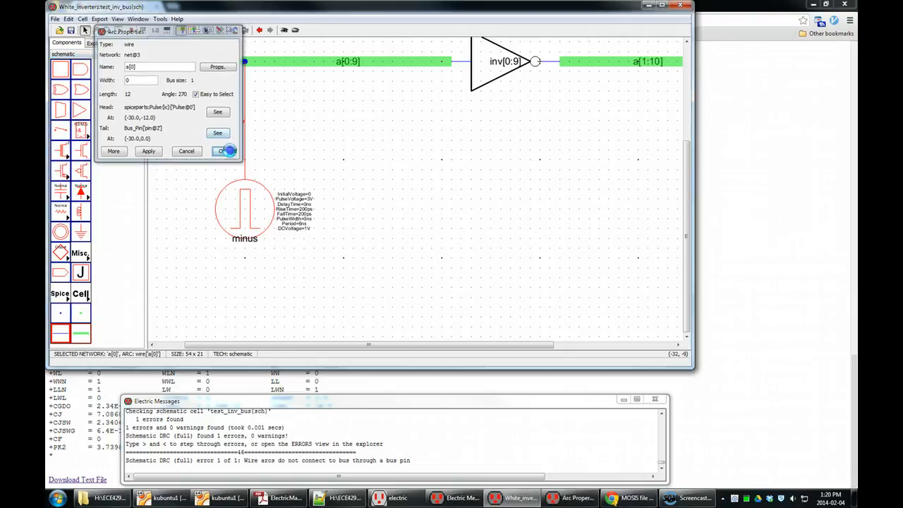
left_click(227, 150)
Step: Rerun schematic DRC on the cell
key("F5")
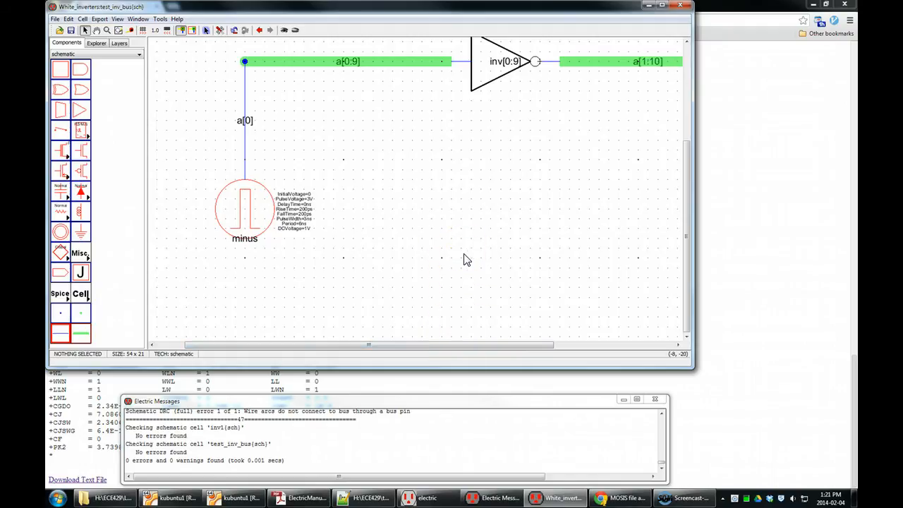
left_click(470, 275)
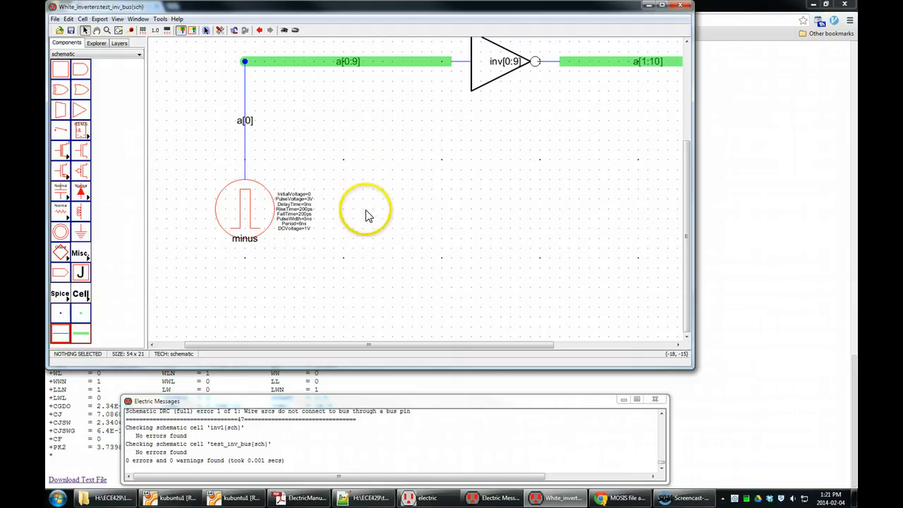
Step: Place a ground symbol below the pulse source and wire the source's minus terminal to it
left_click(81, 231)
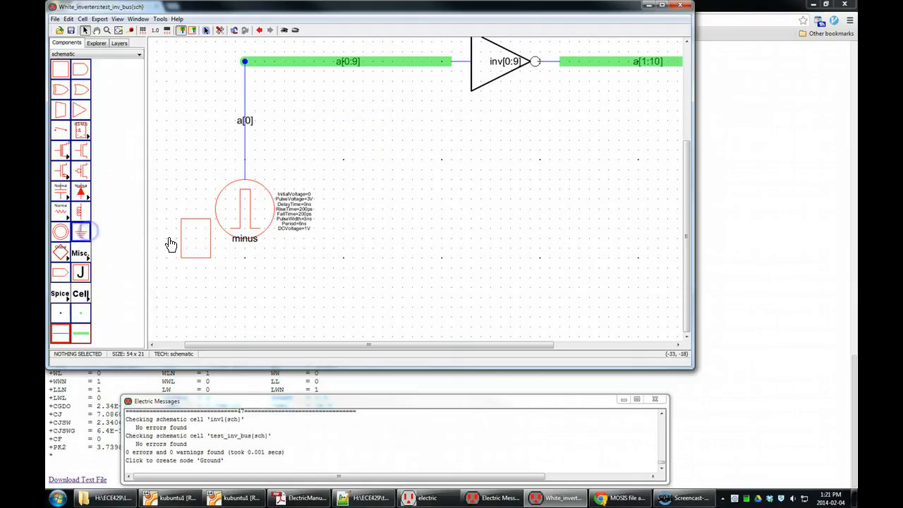
left_click(251, 307)
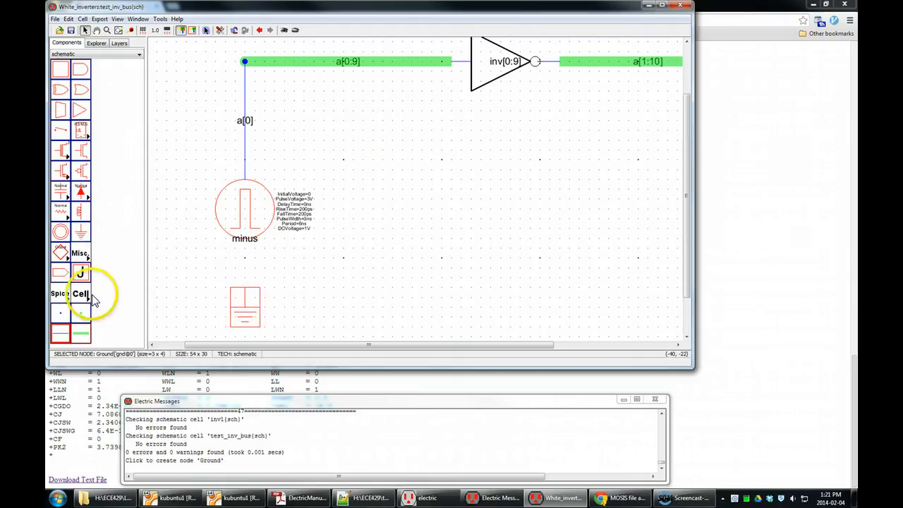
left_click(248, 238)
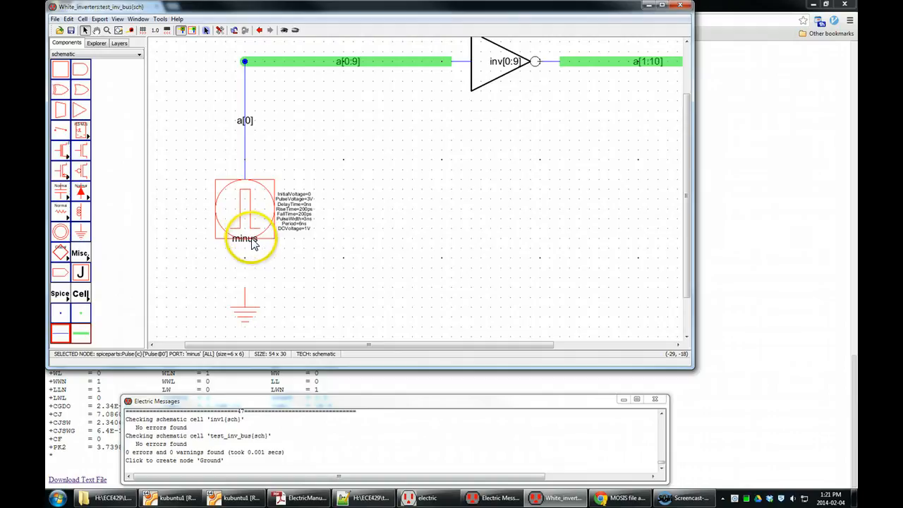
left_click(248, 240)
left_click_drag(247, 240, 248, 304)
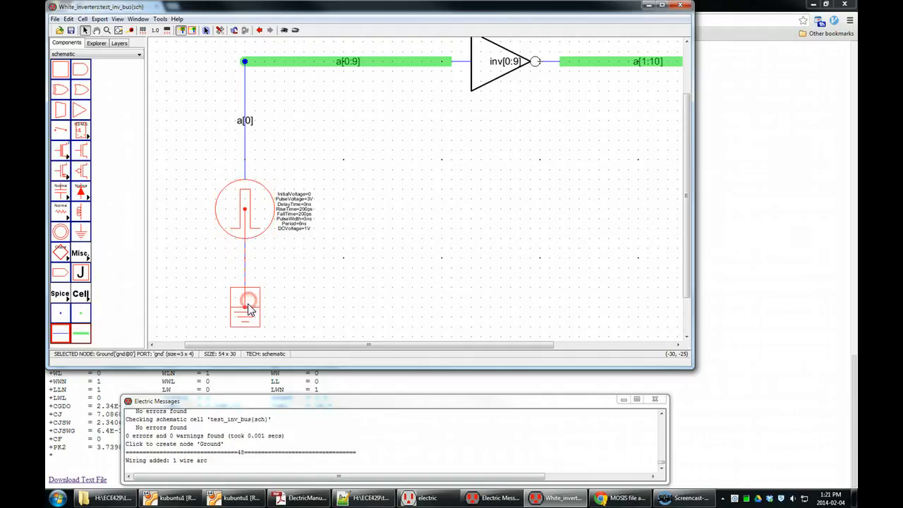
Step: Set the placed pulse source's PulseVoltage to 5 and edit its RiseTime
left_click(325, 264)
left_click(303, 200)
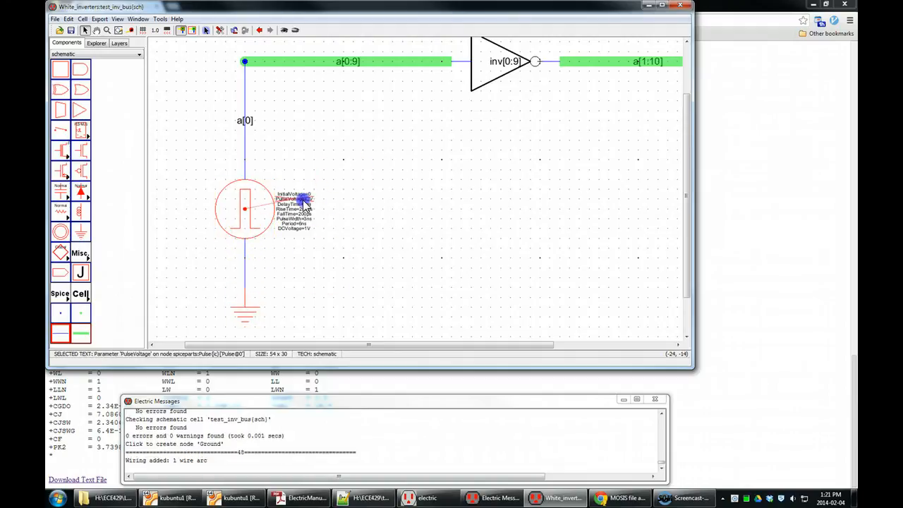
double_click(303, 200)
left_click_drag(312, 200, 313, 200)
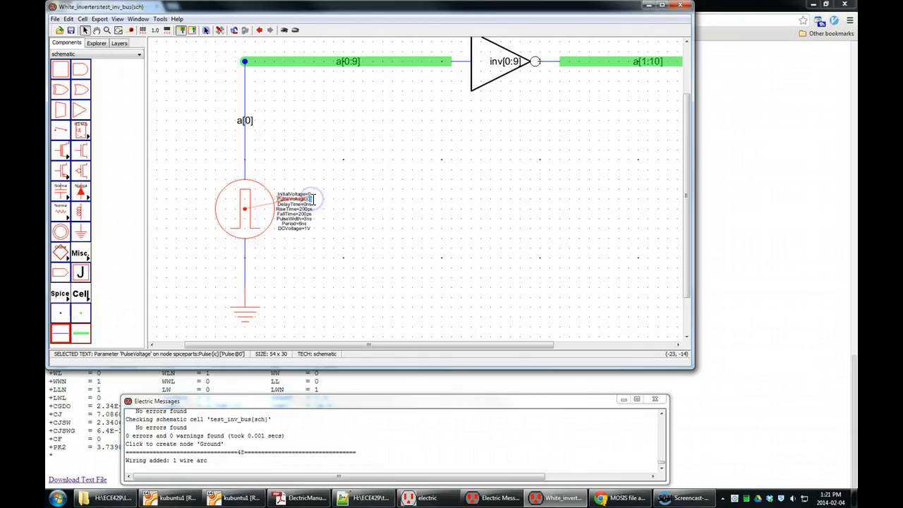
left_click(356, 204)
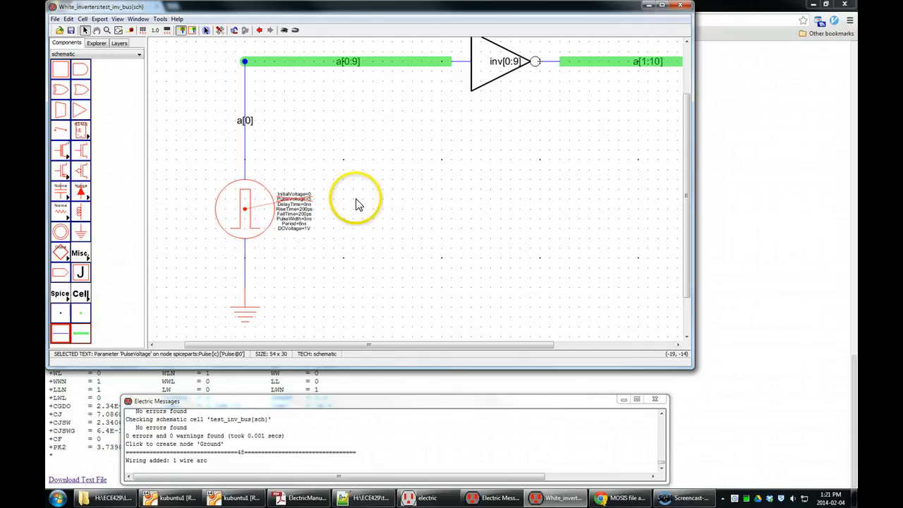
double_click(303, 208)
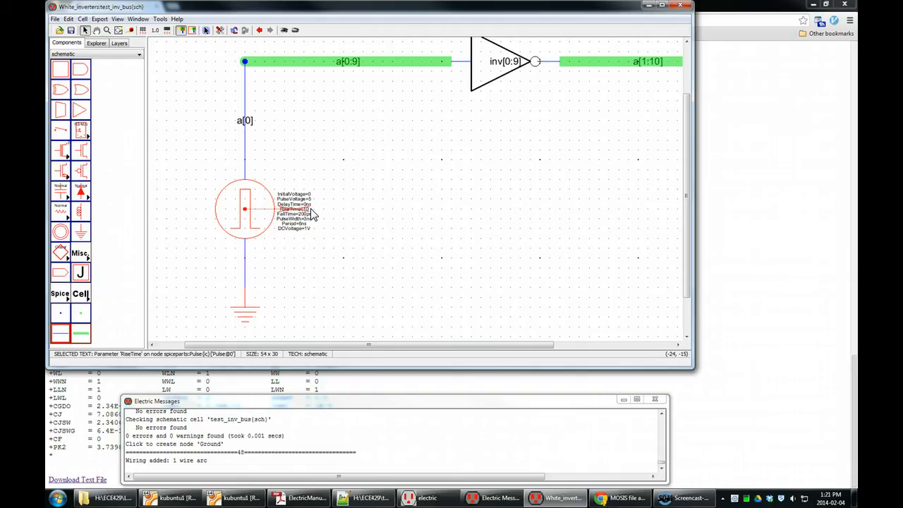
left_click(306, 212)
left_click(359, 216)
Step: Delete the pulse source instance together with its connecting wires
left_click(254, 194)
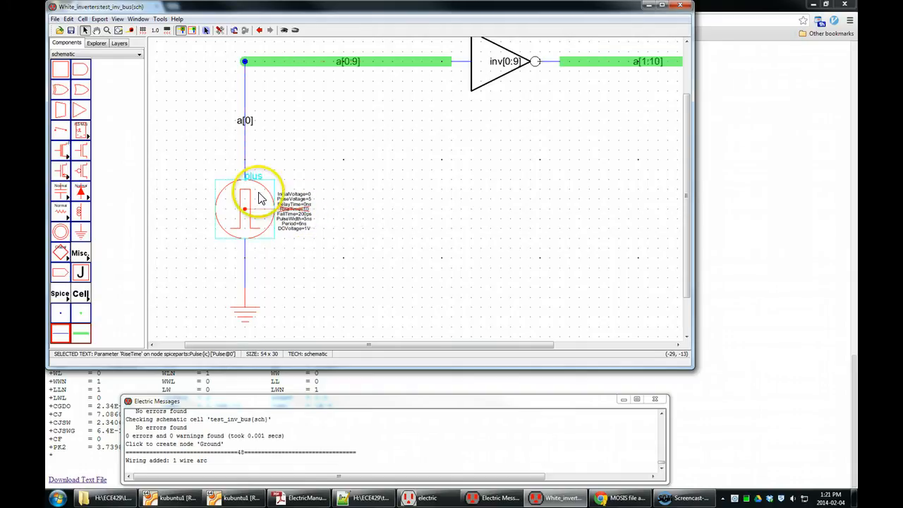
key("Delete")
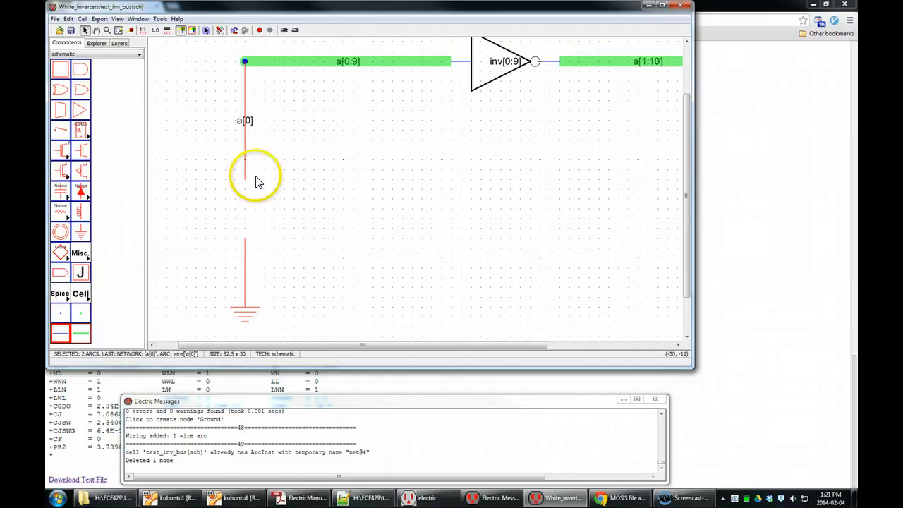
key("Delete")
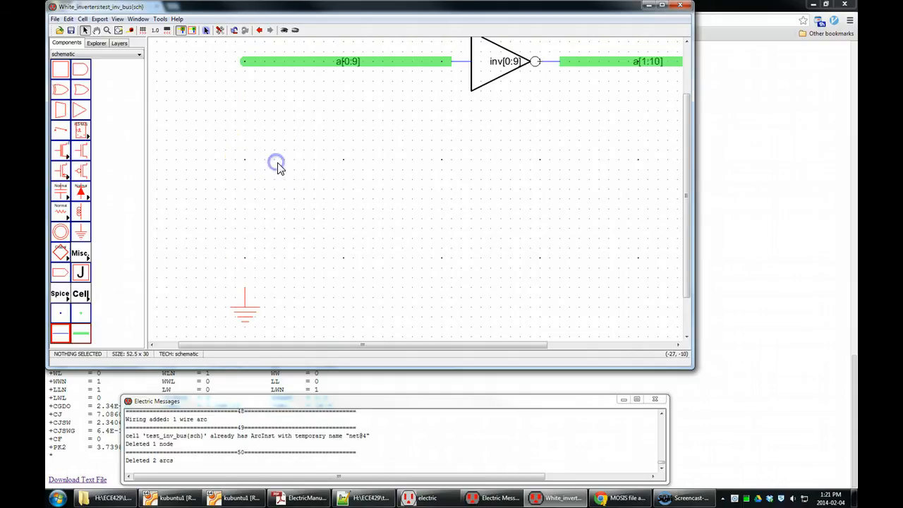
Step: Open the Pulse{ic} cell from the spiceparts library
left_click(96, 43)
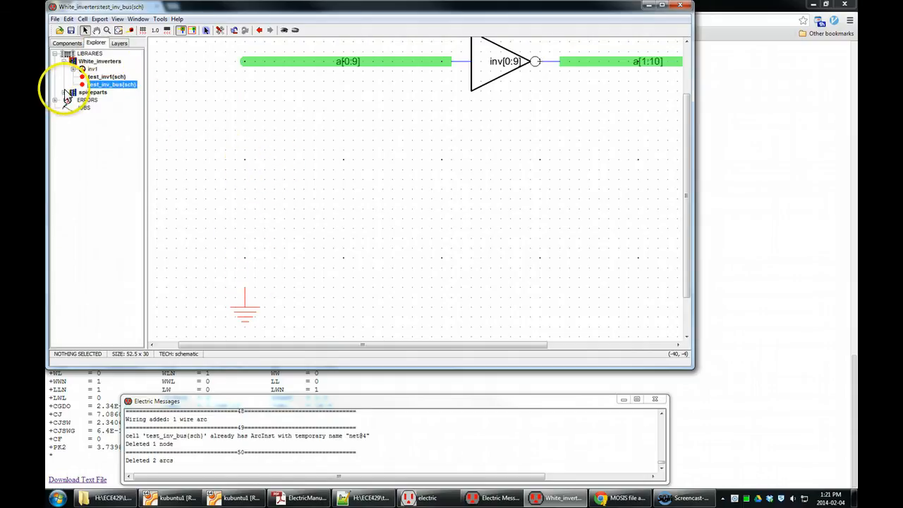
left_click(89, 92)
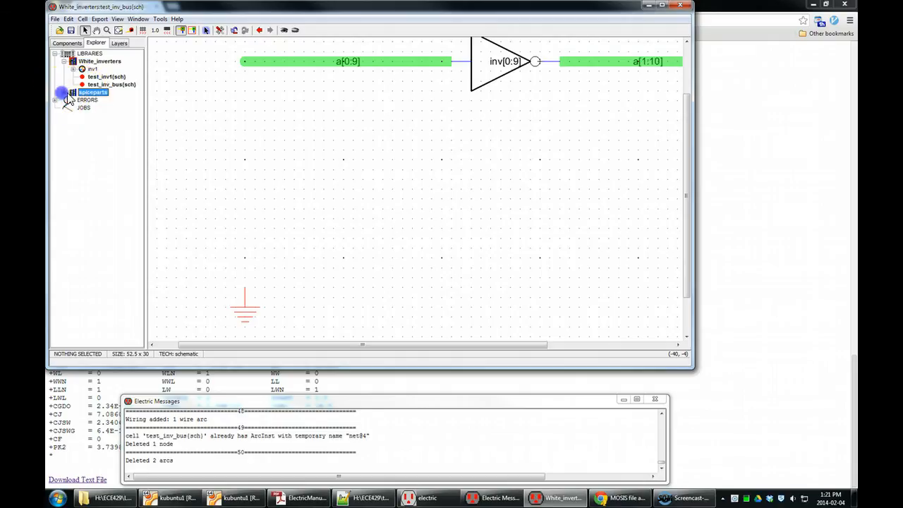
left_click(64, 92)
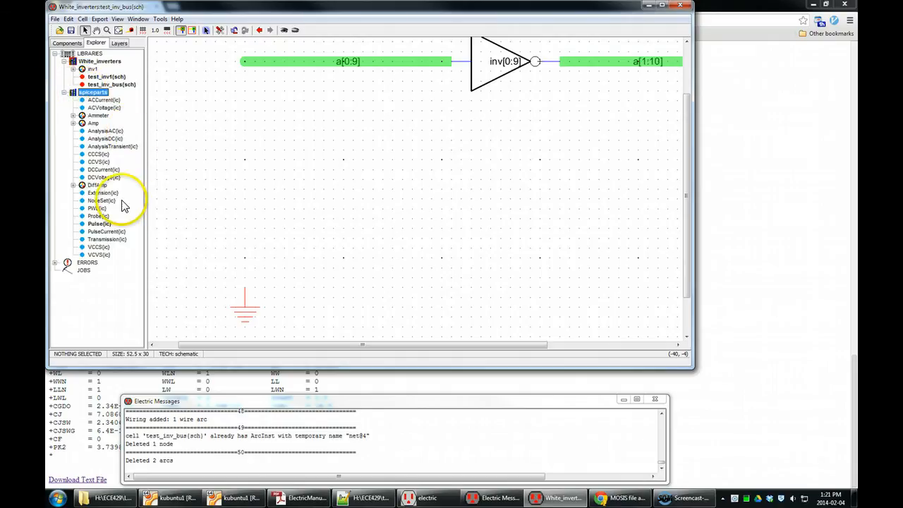
double_click(99, 223)
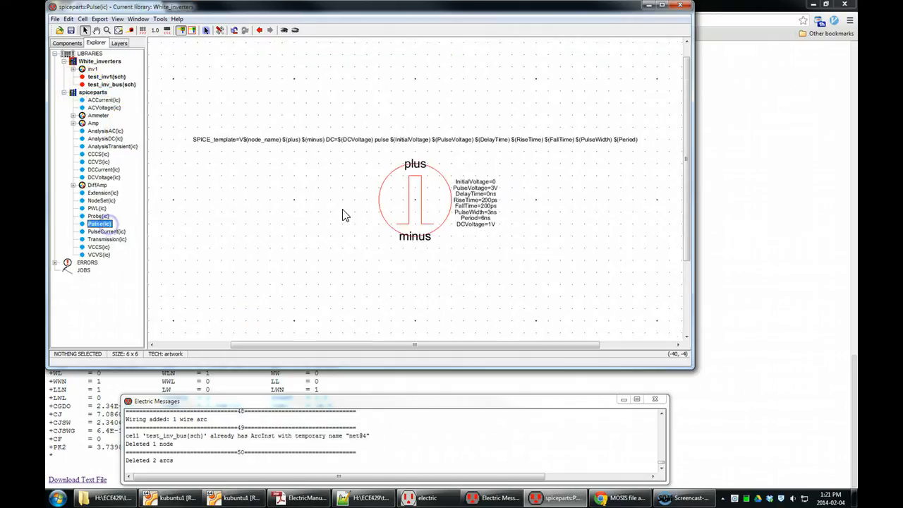
Step: Set the Pulse cell's defaults to PulseVoltage 5, RiseTime 10p, FallTime 10p, PulseWidth 2n and Period 4n
left_click(495, 188)
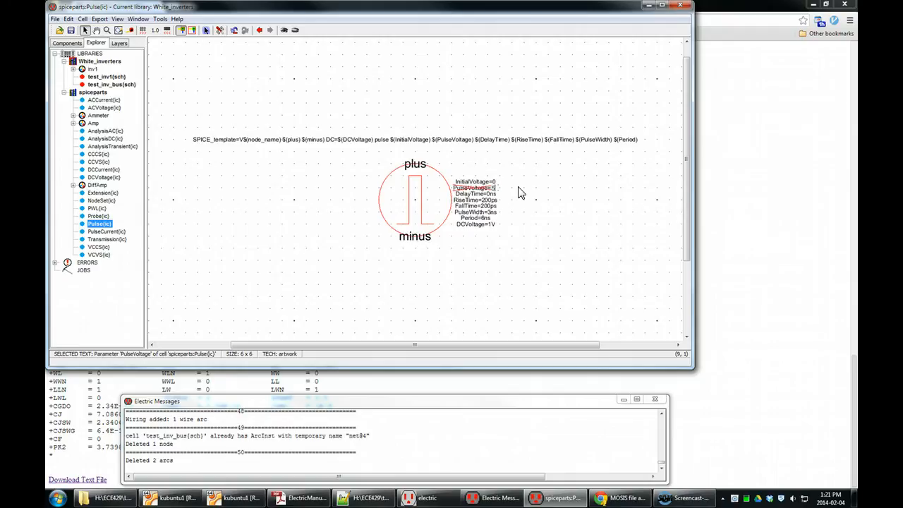
double_click(485, 201)
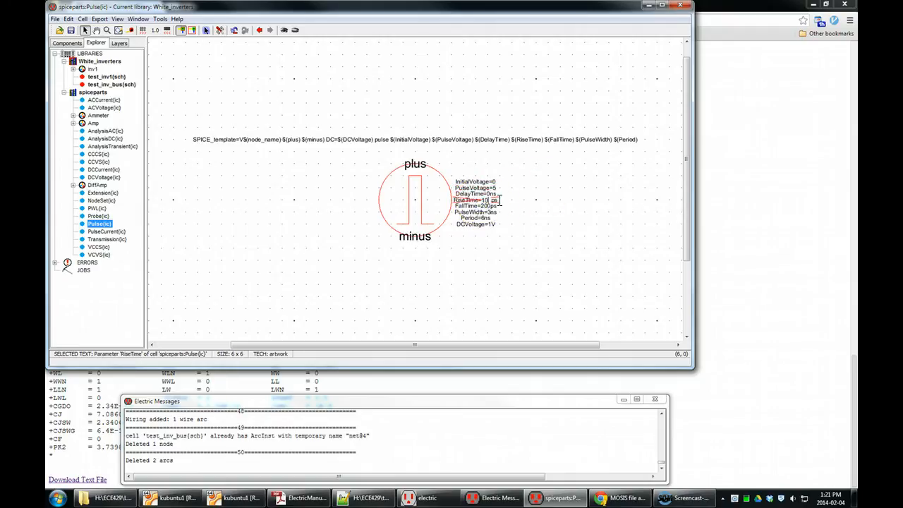
double_click(494, 206)
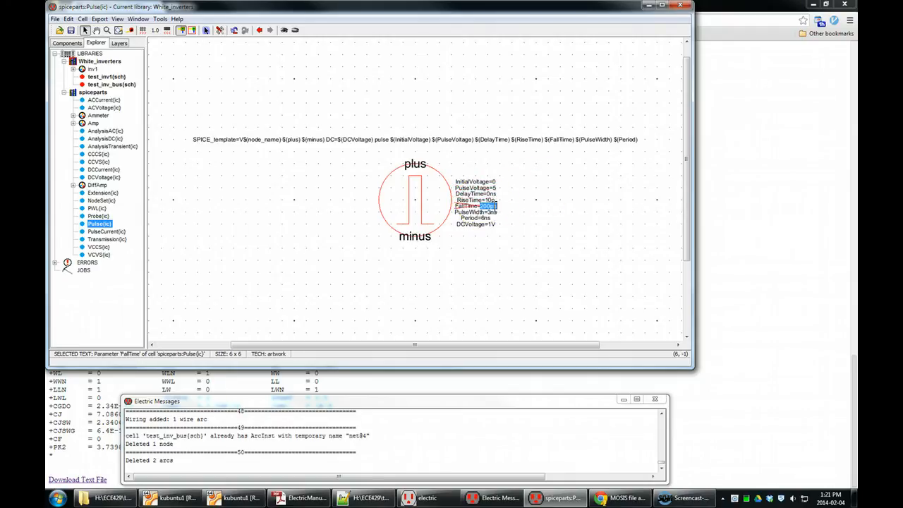
left_click(544, 207)
double_click(494, 212)
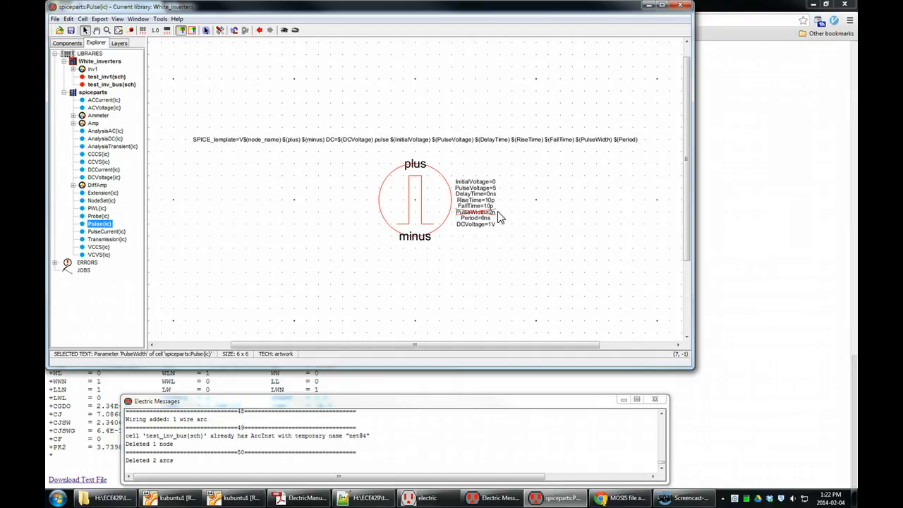
double_click(485, 218)
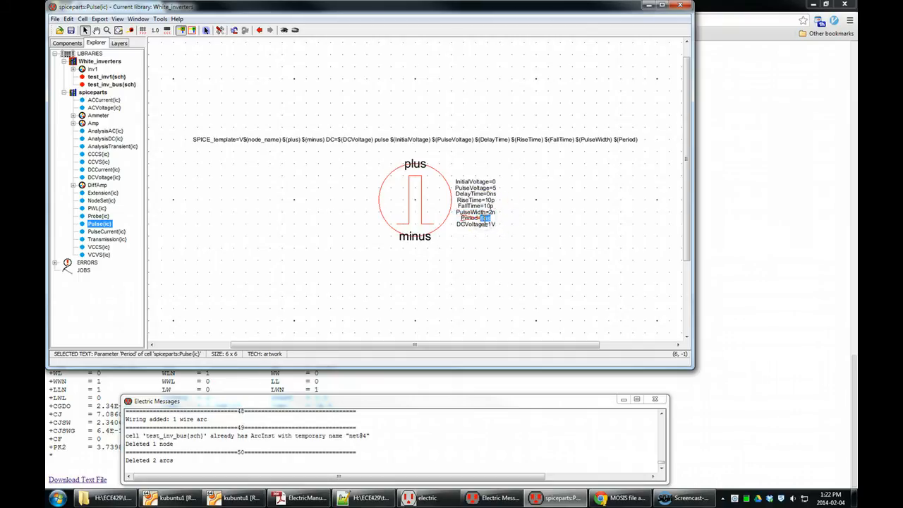
left_click(503, 248)
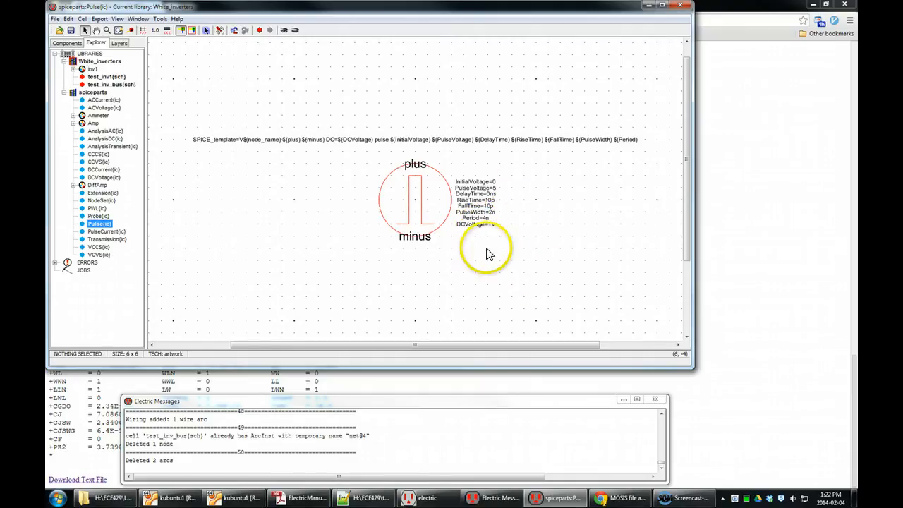
Step: Save the library and return to the test_inv_bus schematic
key("ctrl+s")
left_click(103, 84)
double_click(103, 84)
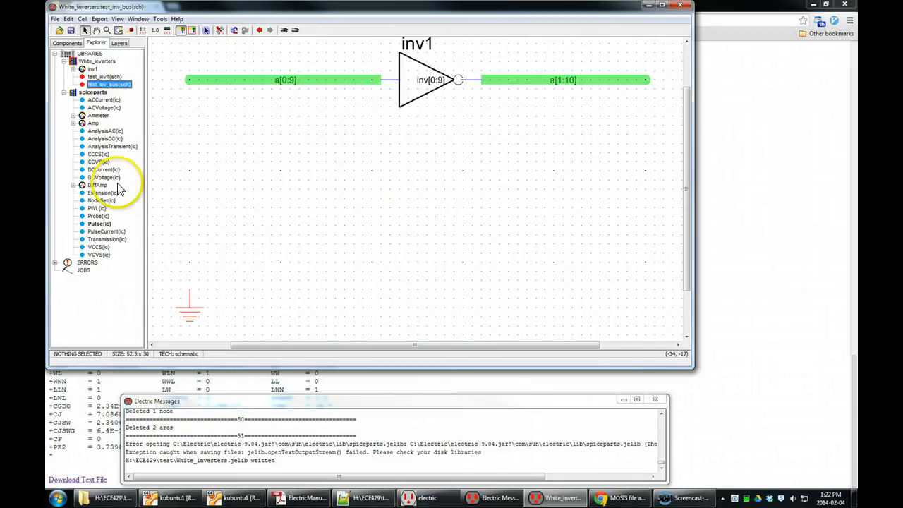
Step: Place a new Pulse source from the Spice parts below the left end of the a[0:9] bus
left_click(66, 43)
left_click(61, 295)
left_click(83, 459)
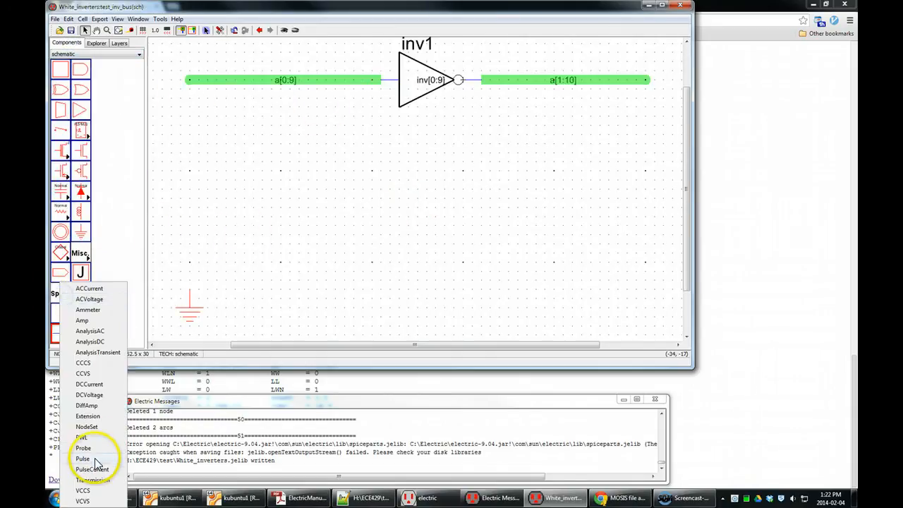
left_click(192, 209)
left_click(191, 203)
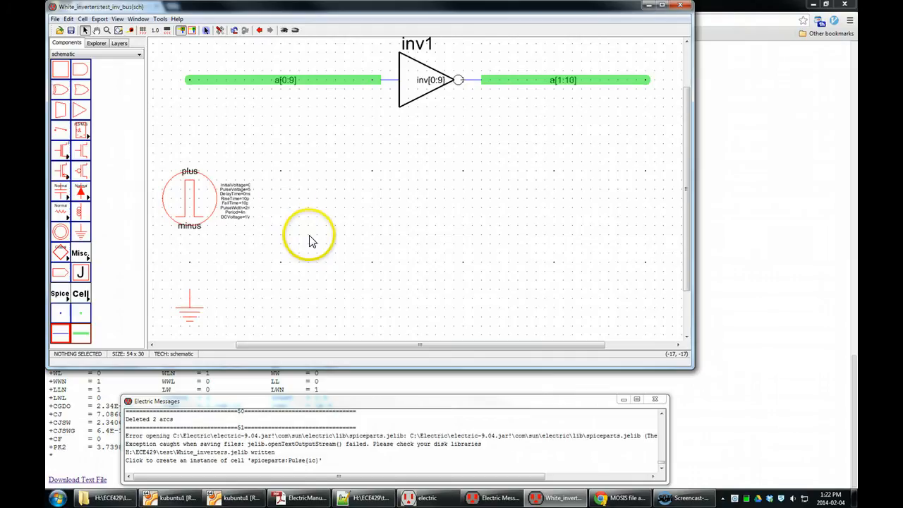
scroll(203, 195, "up", 2)
scroll(202, 200, "up", 2)
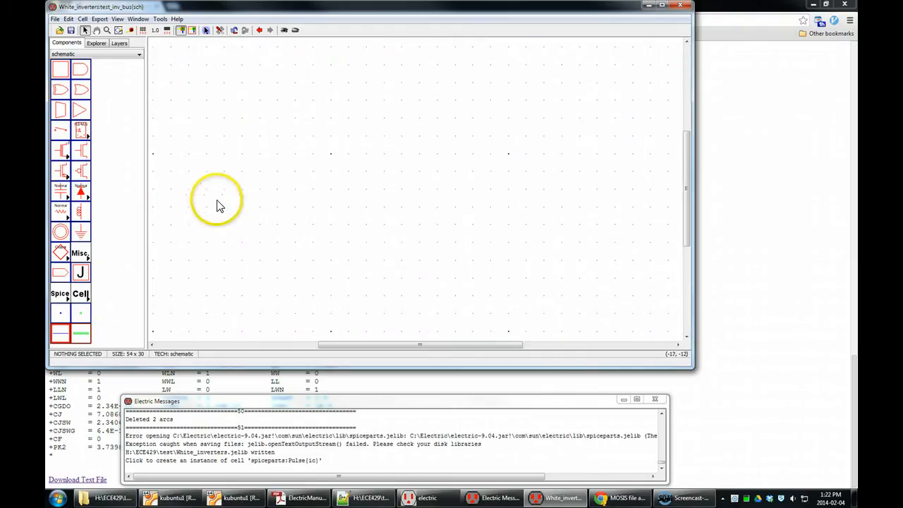
scroll(377, 148, "down", 3)
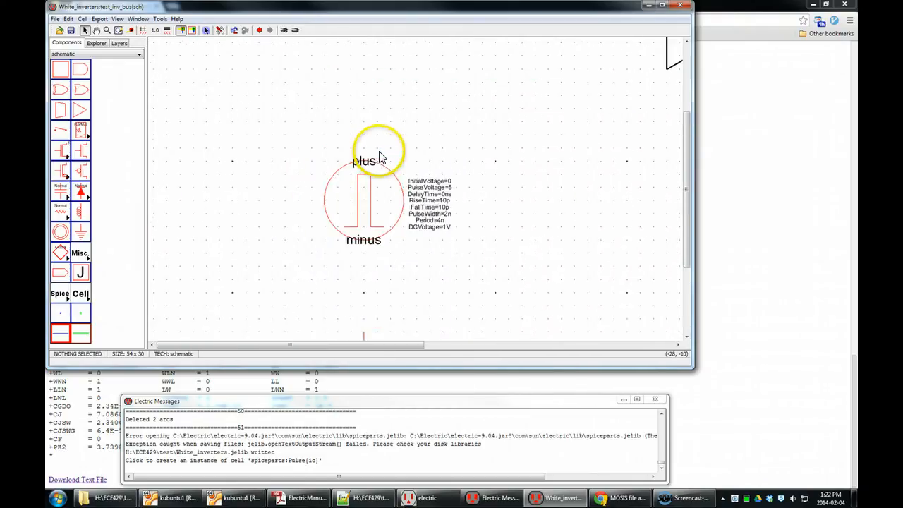
left_click_drag(481, 159, 427, 140)
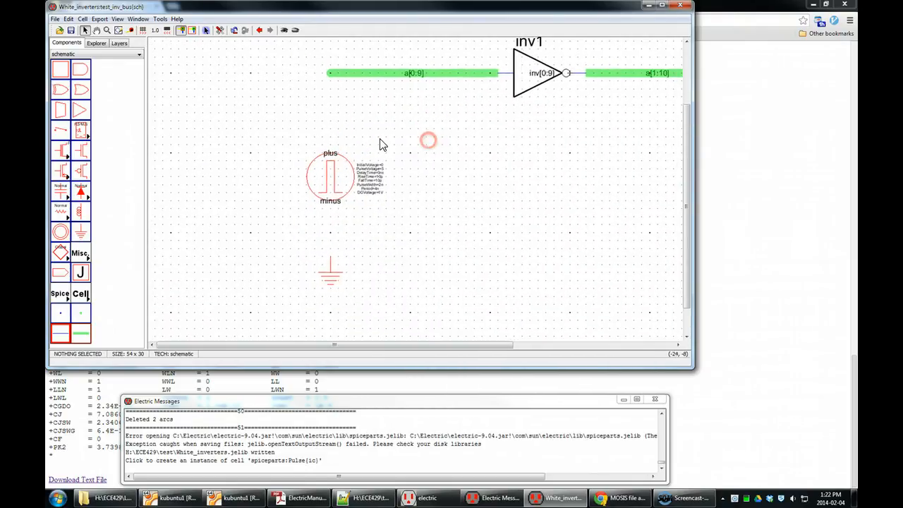
Step: Wire the new pulse source's plus terminal to the a[0:9] bus pin and its minus terminal to ground
left_click(330, 162)
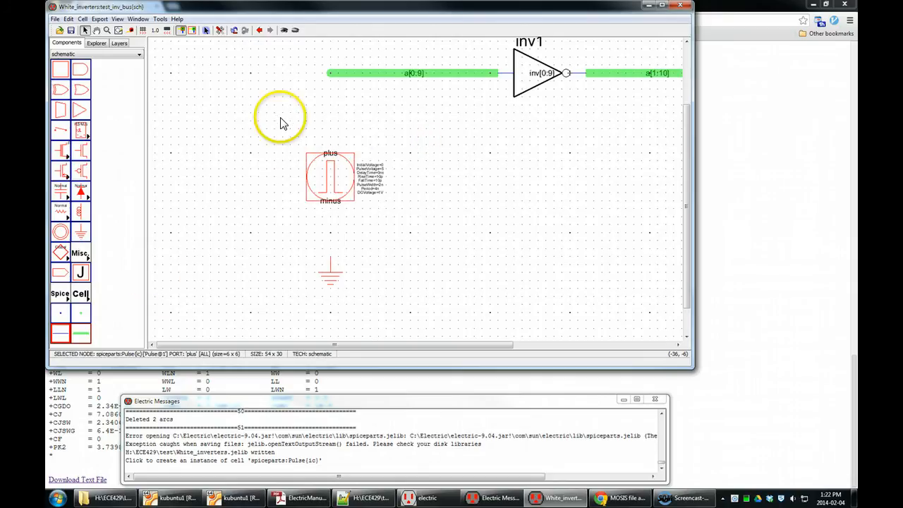
left_click_drag(331, 158, 330, 73)
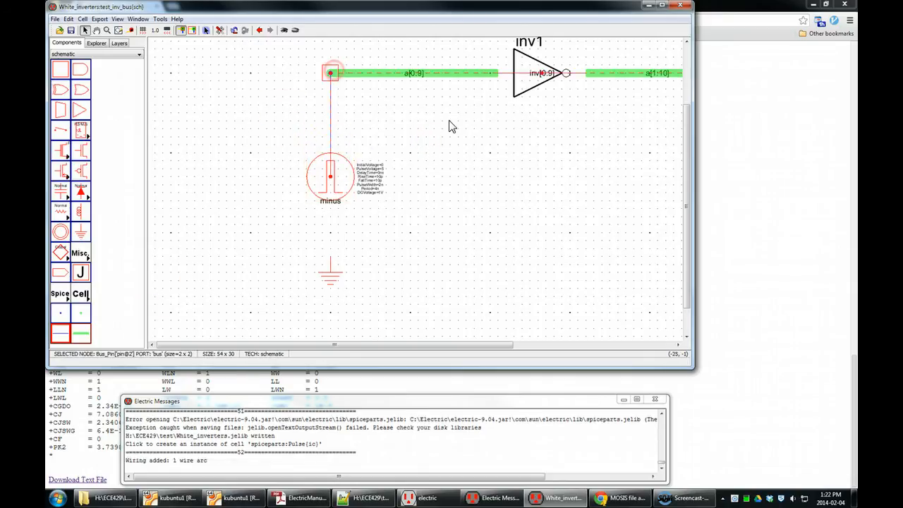
left_click_drag(337, 201, 330, 261)
left_click(430, 253)
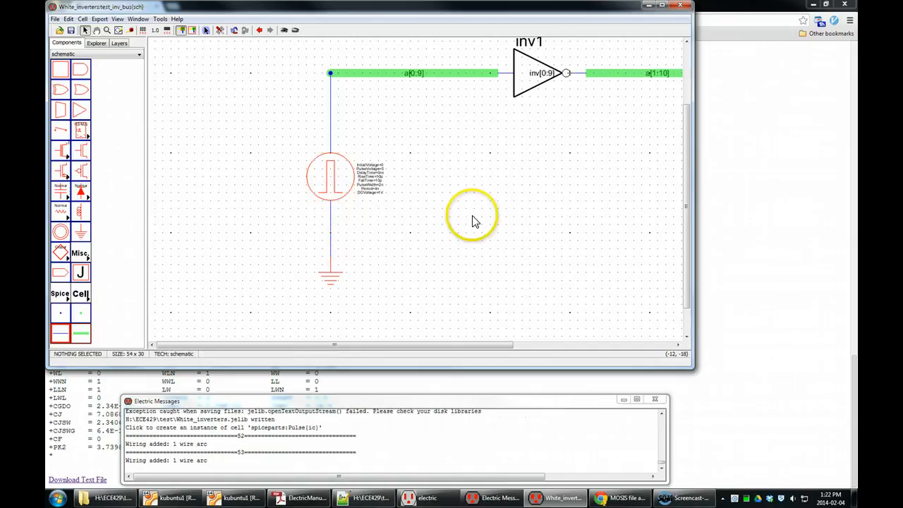
Step: Name the wire between the pulse source and the bus pin a[0]
left_click(331, 125)
double_click(331, 127)
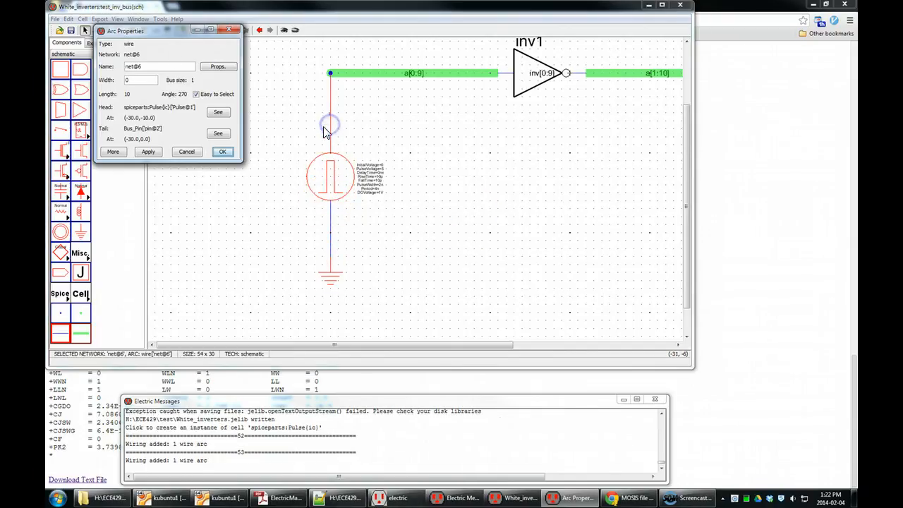
type("a[0")
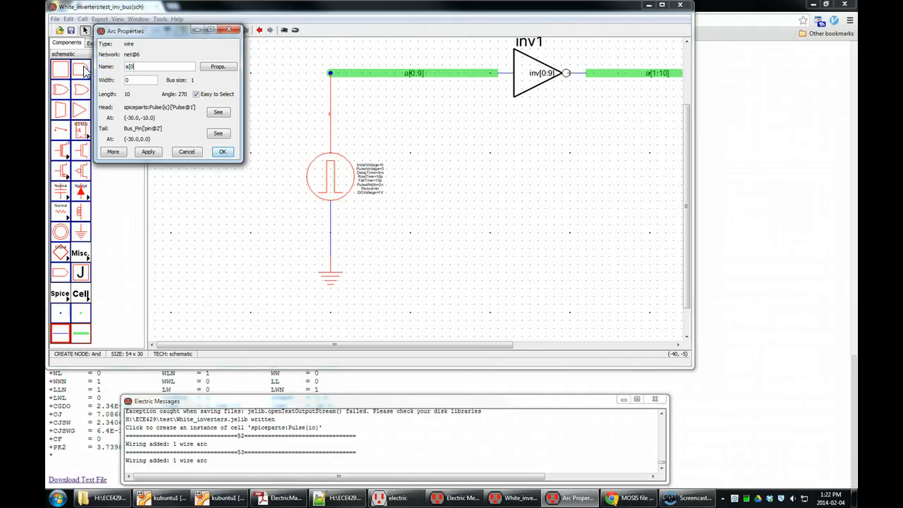
left_click(223, 152)
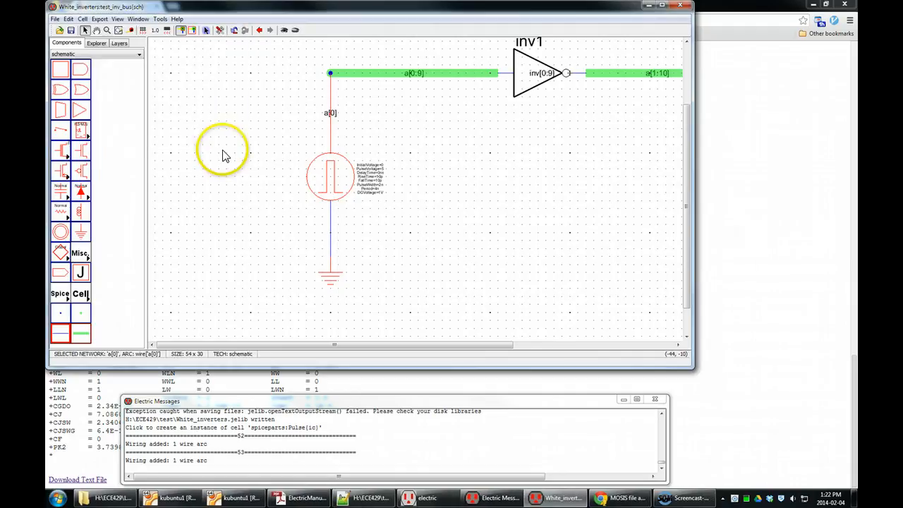
Step: Shift the selected objects one grid unit to the right
left_click(426, 139)
left_click_drag(332, 115, 341, 119)
left_click(390, 115)
left_click_drag(415, 124, 279, 125)
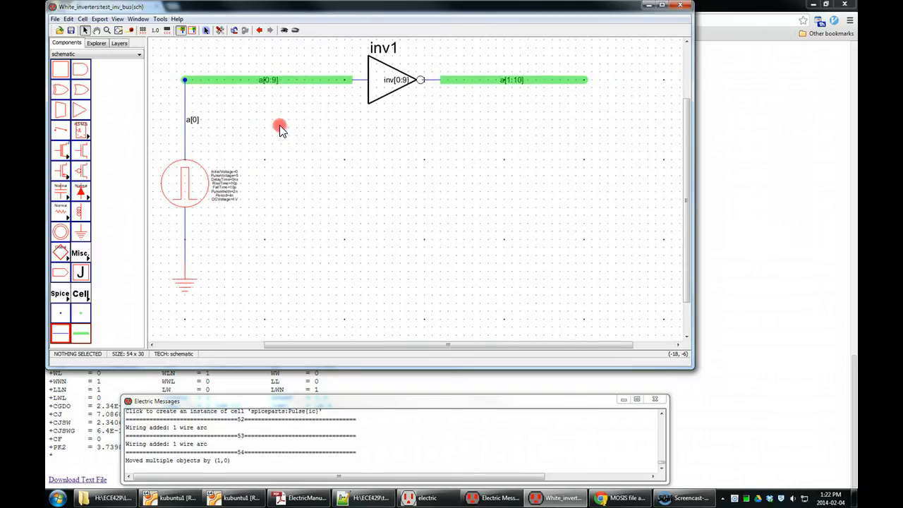
Step: Place a SPICE Code annotation in the schematic to the right of the pulse source
right_click(381, 188)
left_click(86, 255)
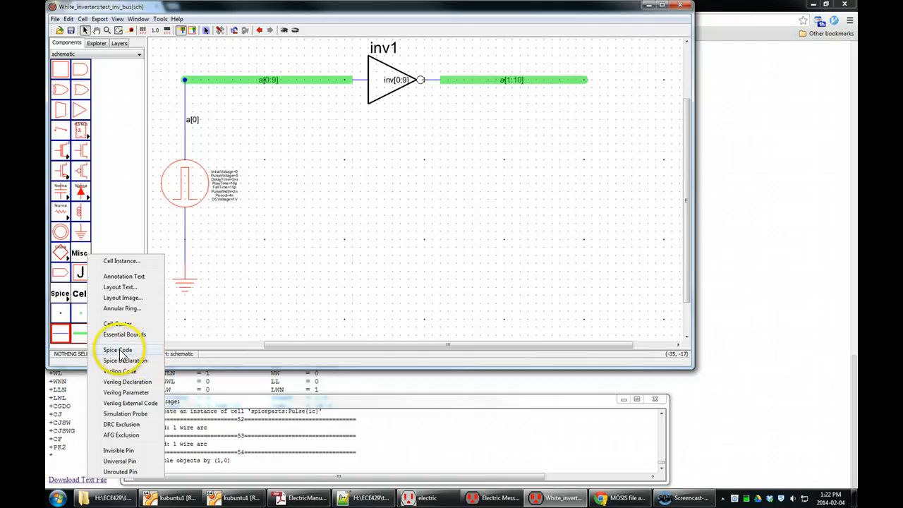
left_click(127, 351)
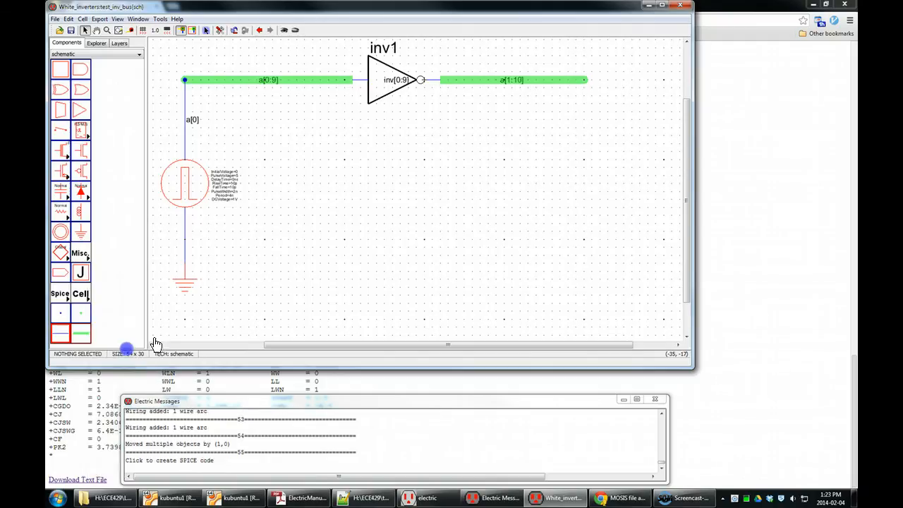
left_click(342, 187)
Step: Make the SPICE code multi-line and enter ".include c5.txt", "Vdd vdd 0 5", "vss gnd 0 0" and ".tran 10p 10n"
double_click(344, 191)
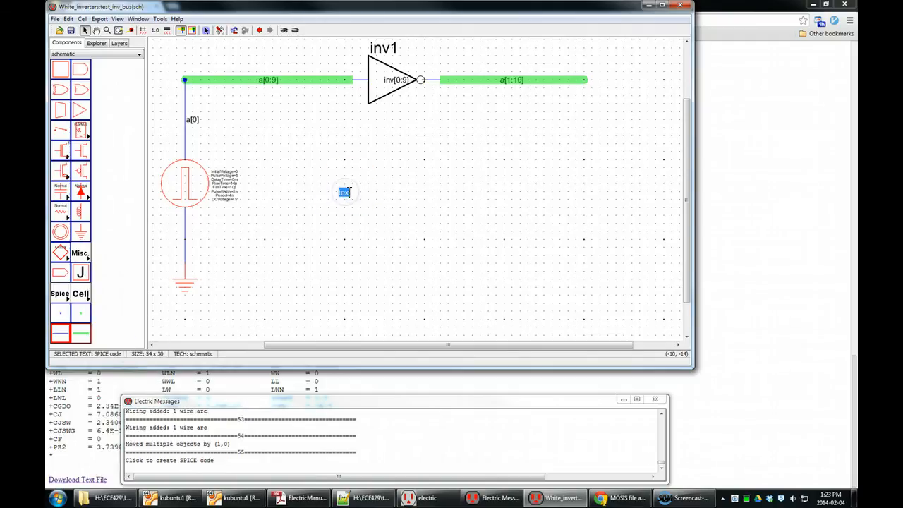
left_click(342, 192)
key("ctrl+i")
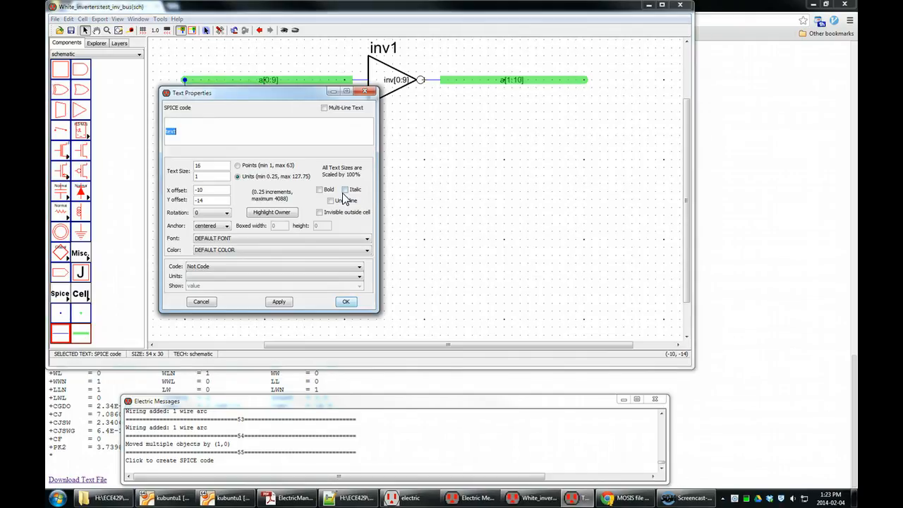
left_click(326, 107)
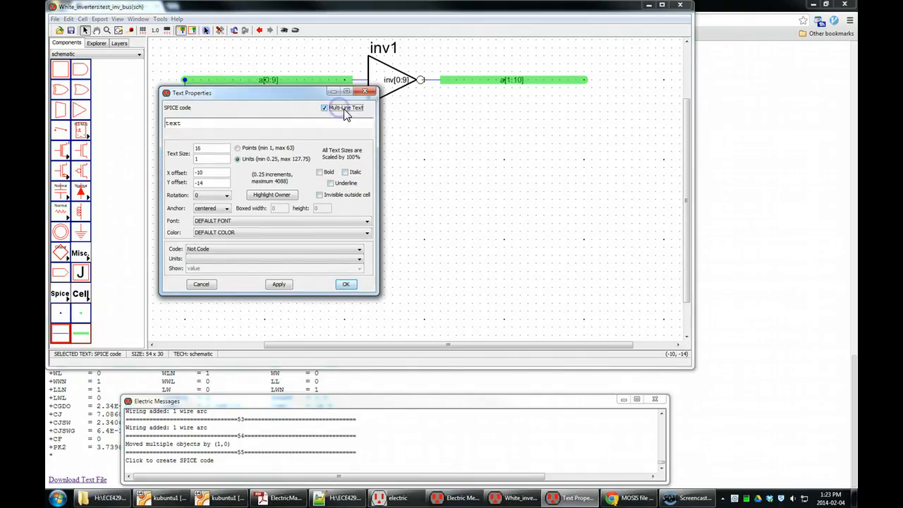
double_click(188, 124)
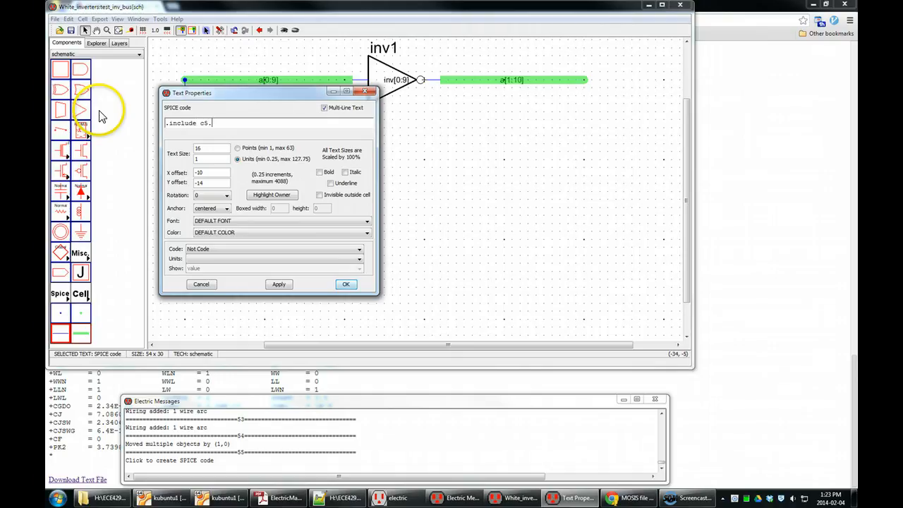
key("Return")
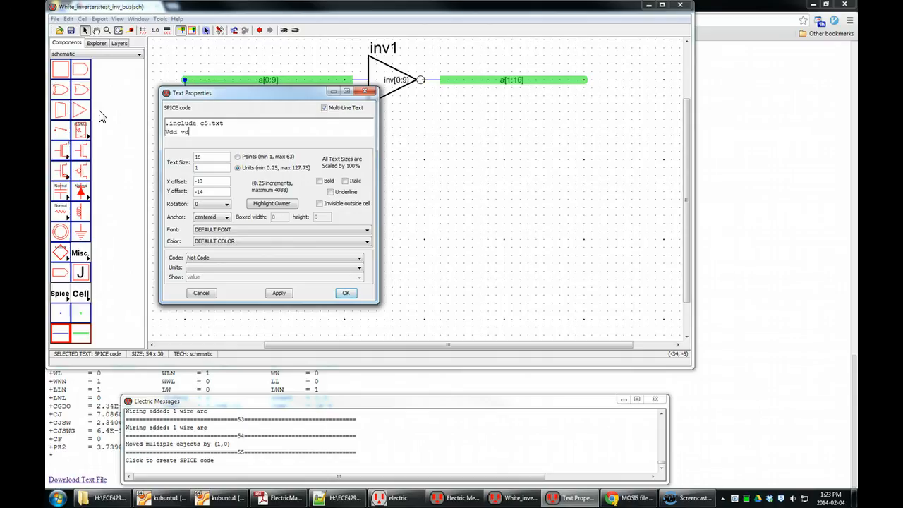
type("Vdd vdd 0 5")
key("Return")
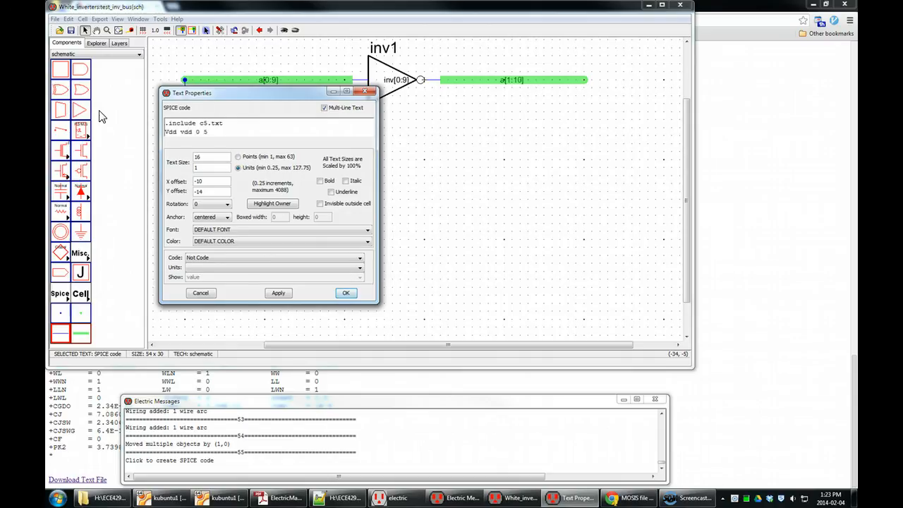
type("Vss gnd 0 0")
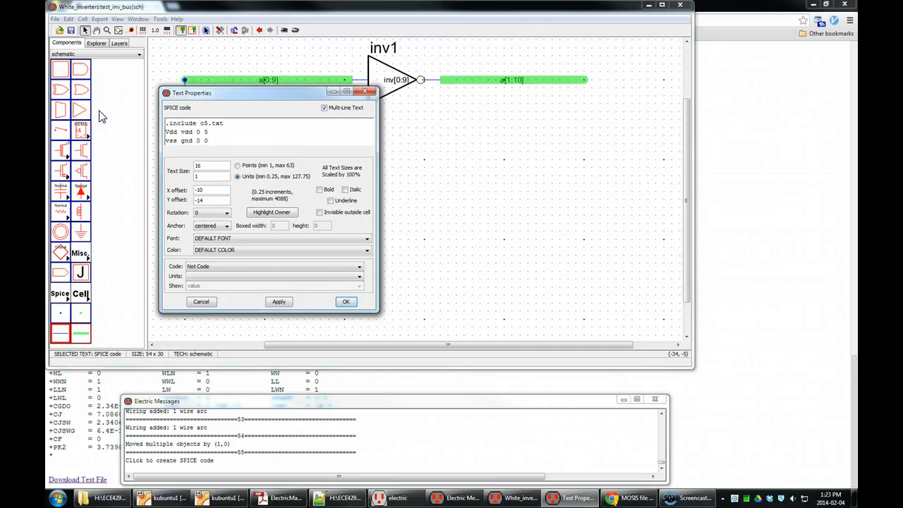
key("Return")
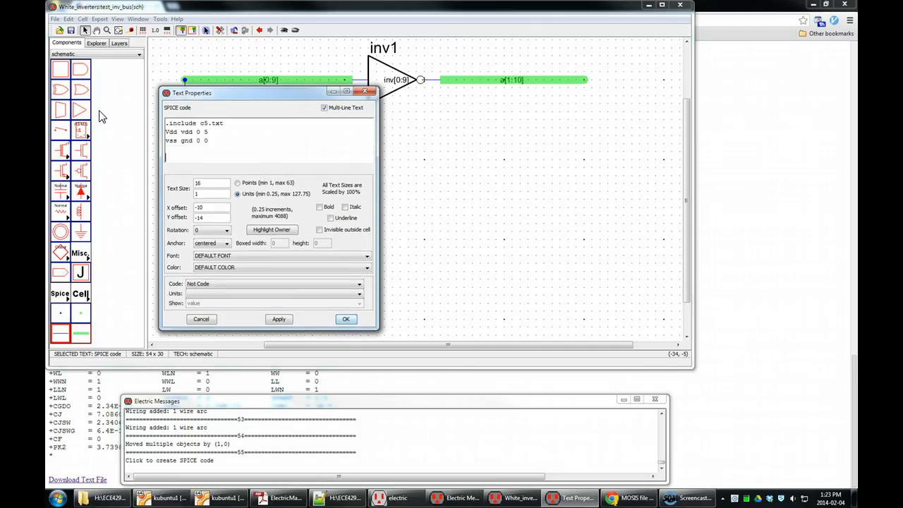
type(".tran 10p 10n")
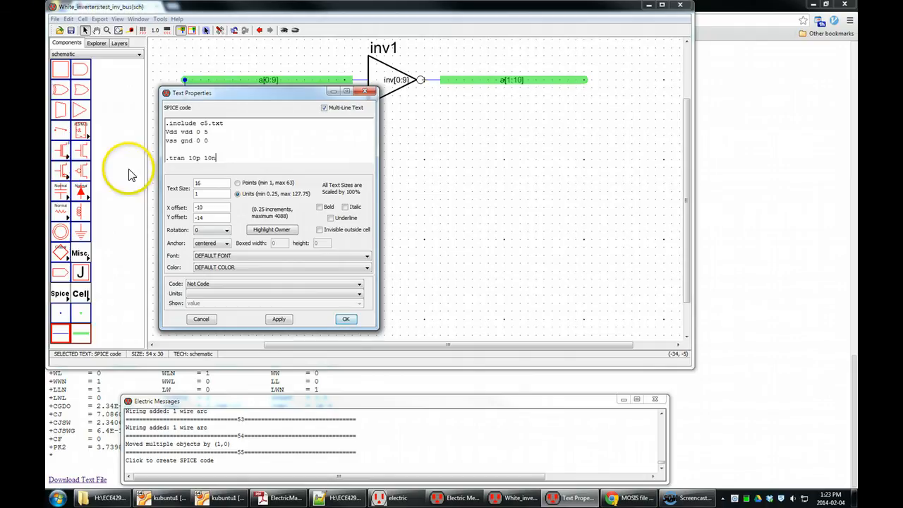
left_click(346, 319)
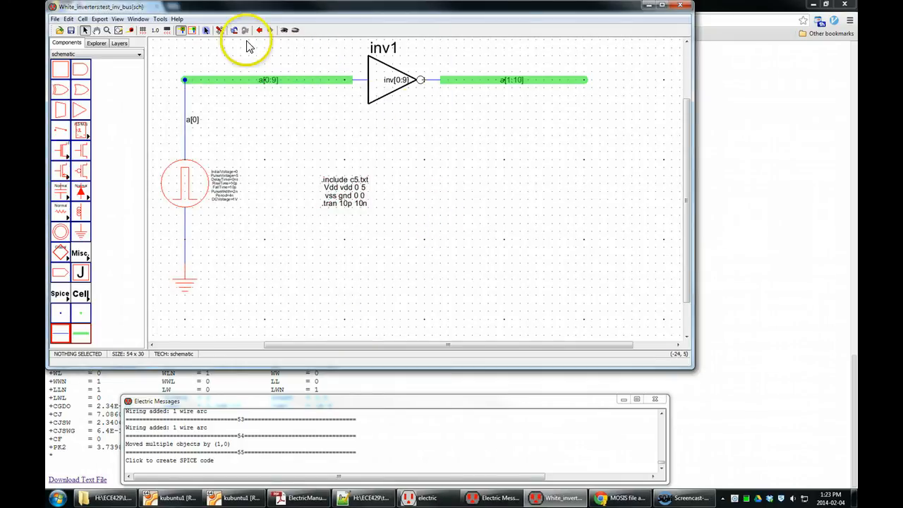
Step: Write the Spice deck for the test_inv_bus schematic to run it in LTspice
left_click(160, 18)
left_click(180, 51)
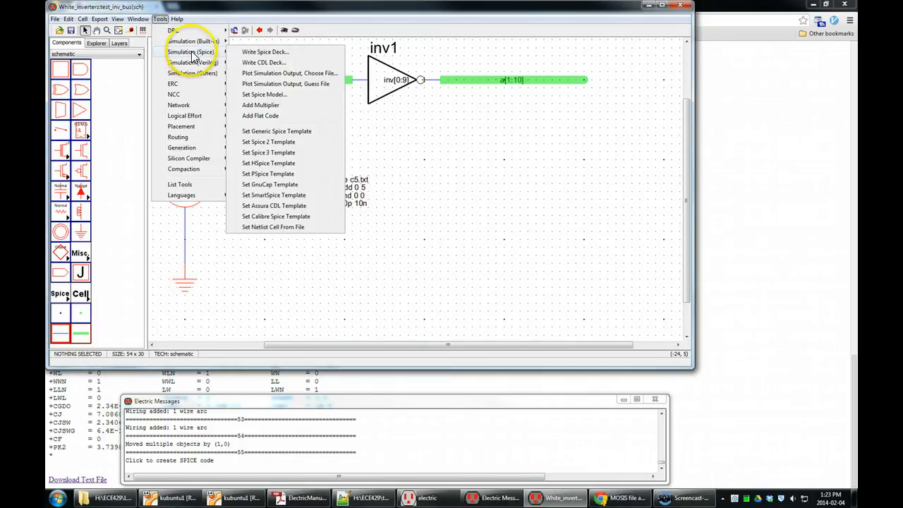
left_click(275, 55)
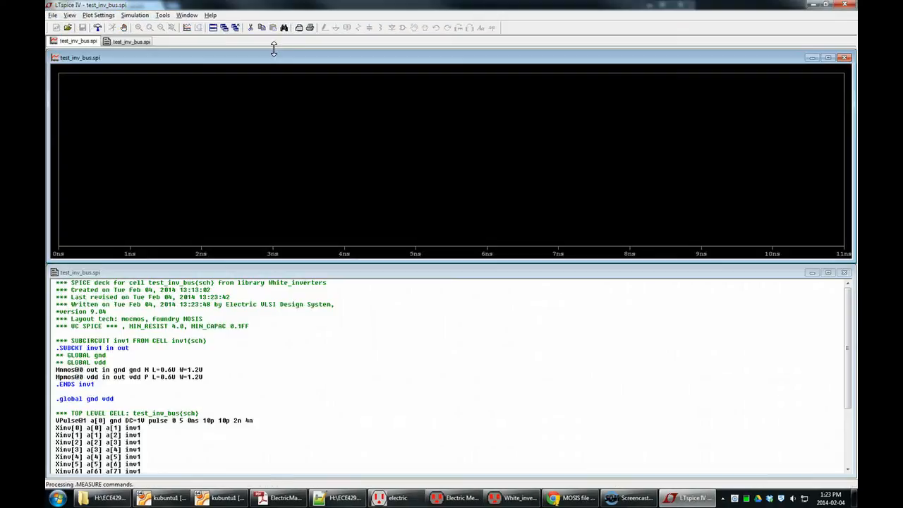
Step: Examine the generated netlist, including the inverter instances, pulse source line and included SPICE code
left_click(399, 198)
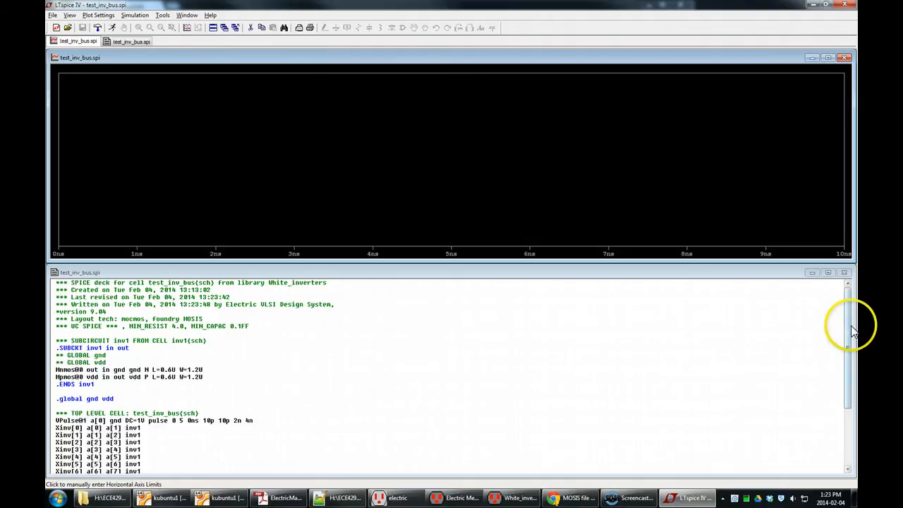
left_click_drag(849, 330, 850, 367)
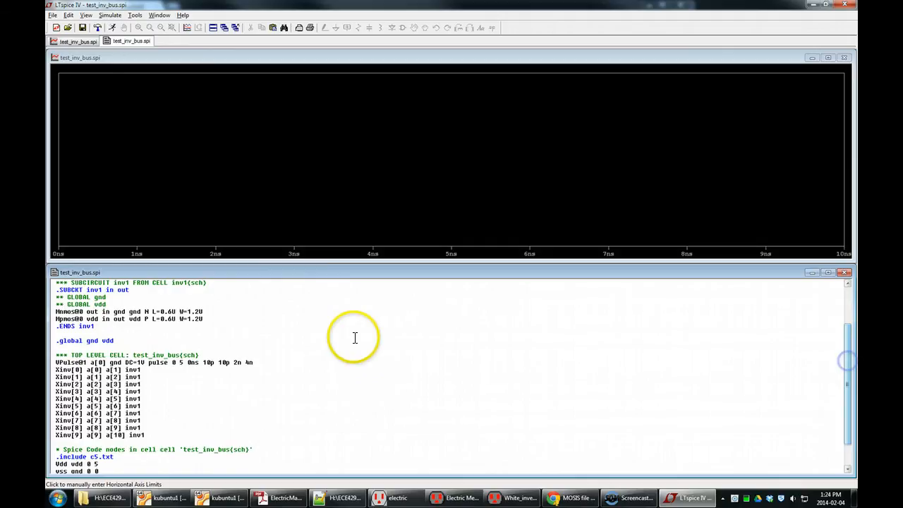
left_click_drag(56, 290, 48, 340)
left_click(139, 335)
left_click(179, 340)
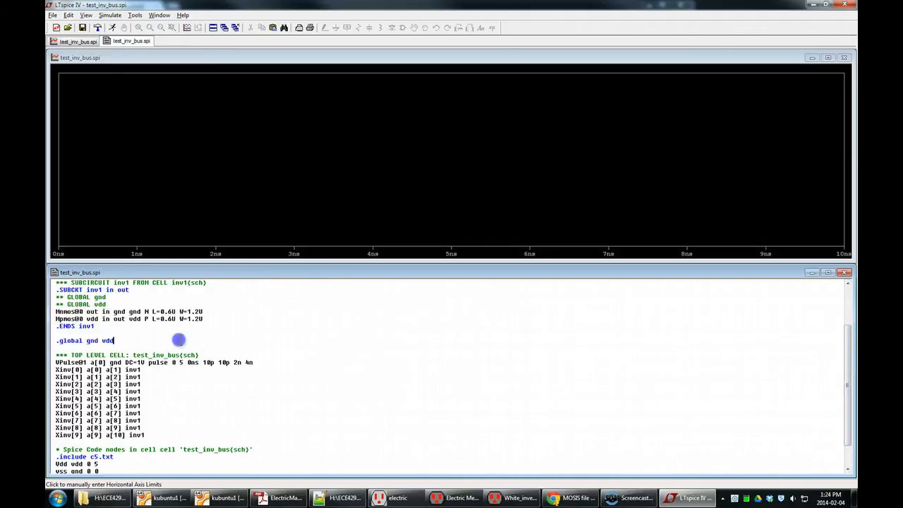
scroll(178, 340, "down", 1)
scroll(177, 340, "down", 1)
left_click(118, 428)
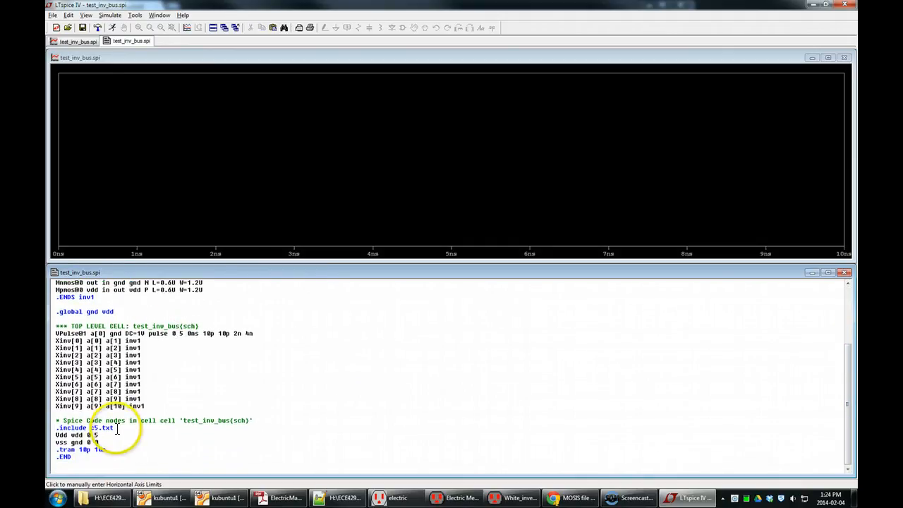
left_click_drag(49, 427, 126, 426)
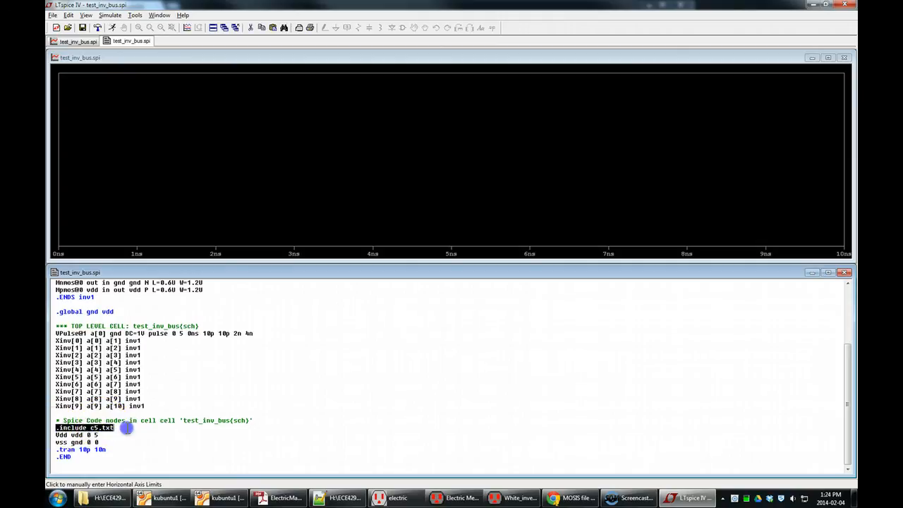
left_click(126, 428)
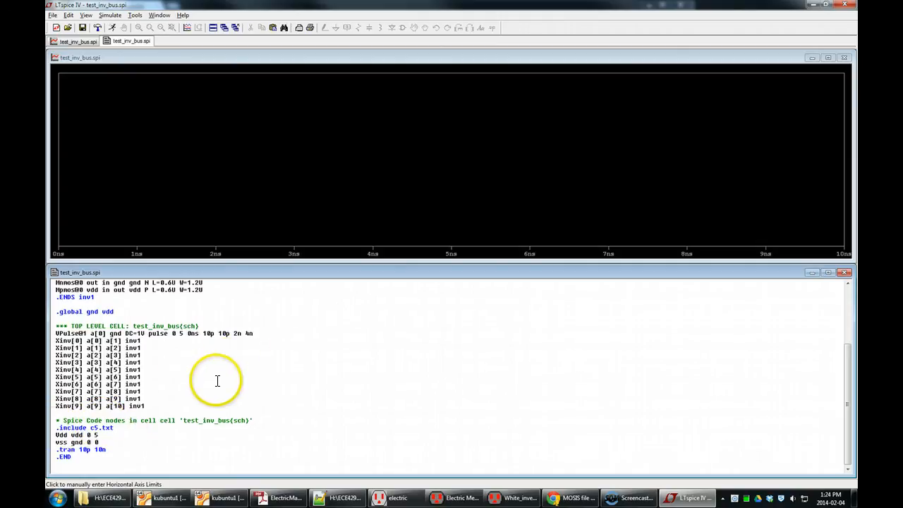
left_click_drag(52, 434, 88, 441)
left_click(114, 437)
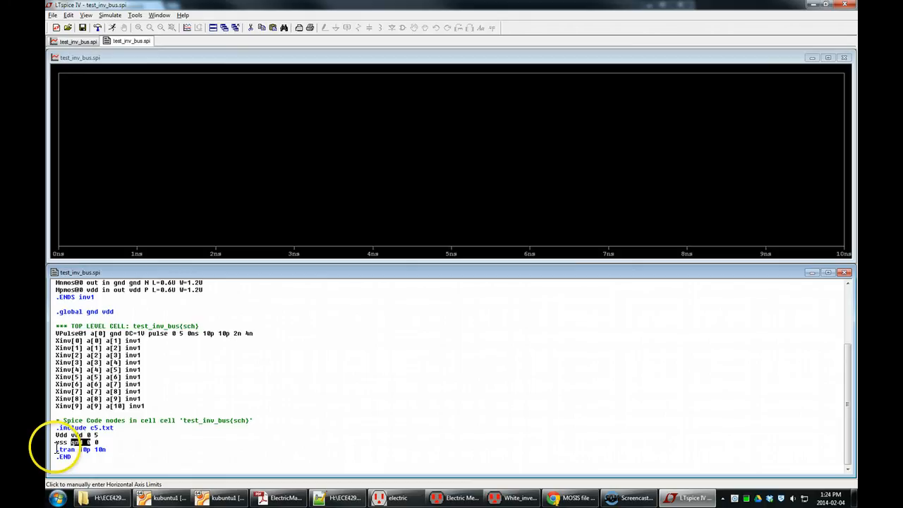
left_click_drag(56, 449, 115, 447)
left_click(117, 448)
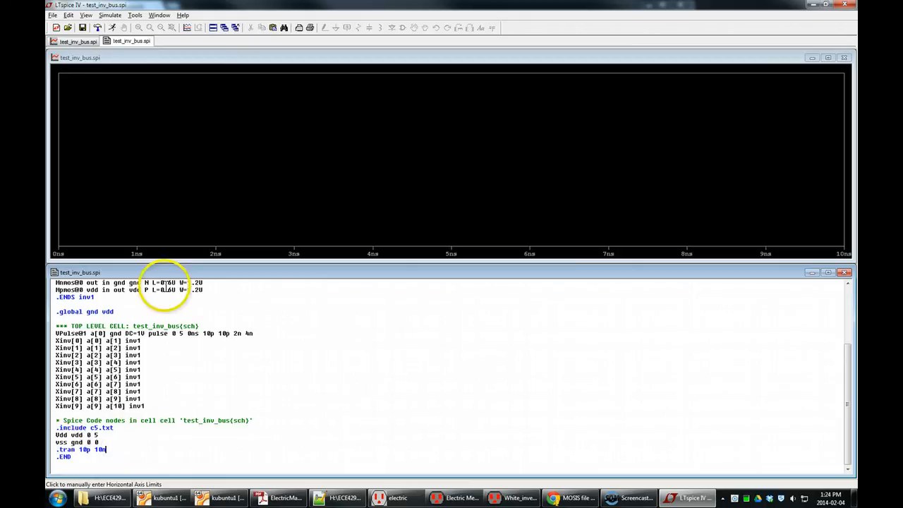
left_click_drag(57, 333, 256, 329)
left_click(267, 330)
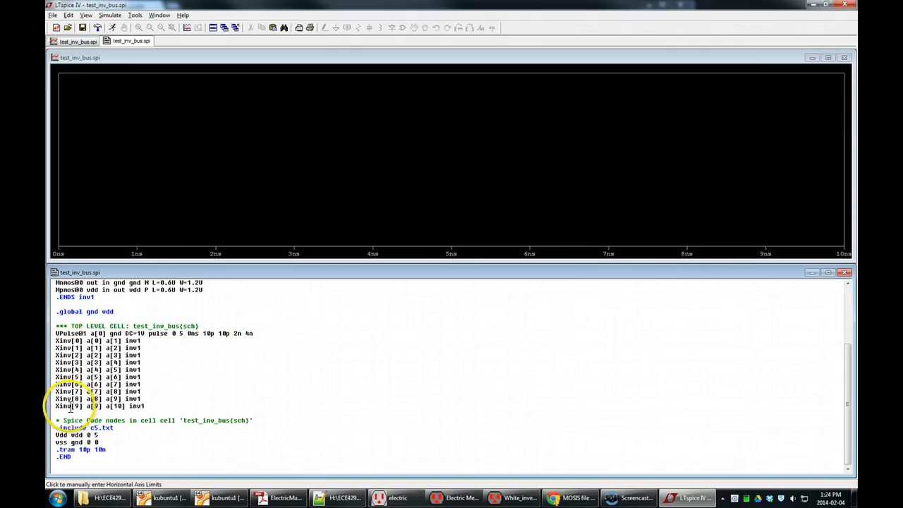
double_click(132, 340)
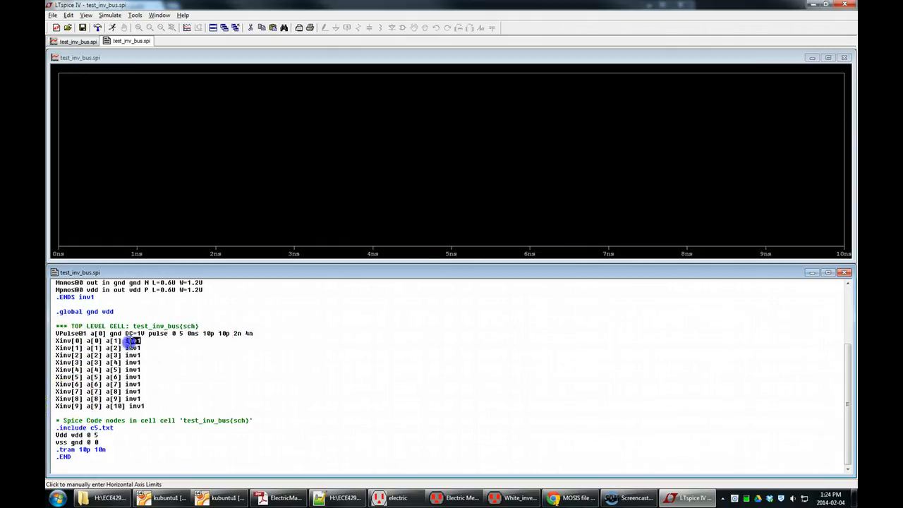
left_click(147, 342)
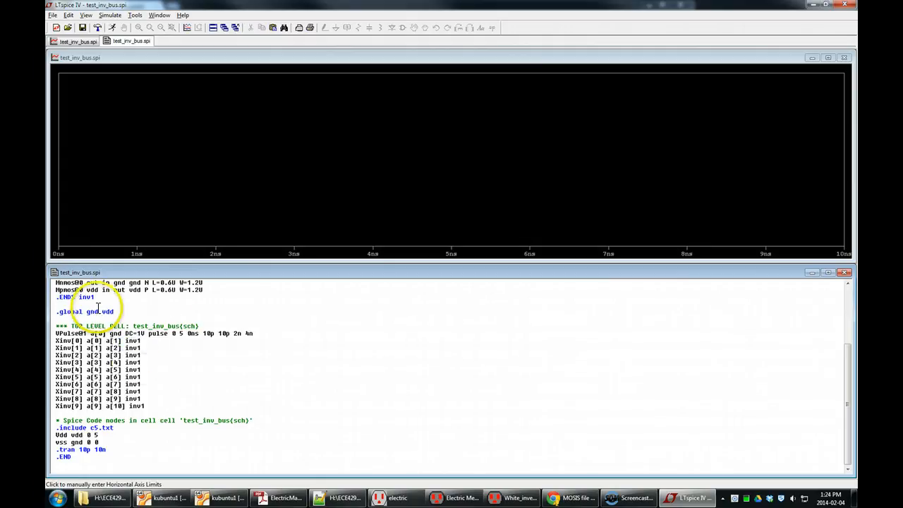
double_click(94, 341)
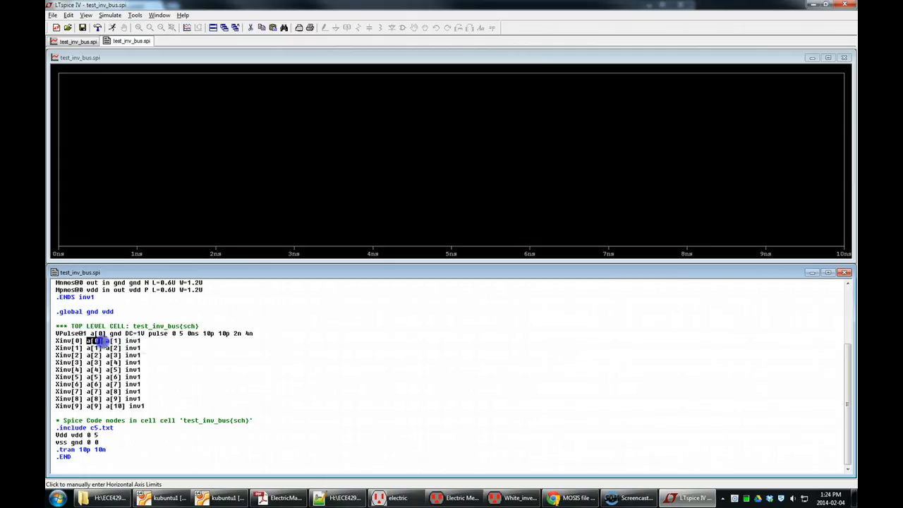
double_click(97, 333)
double_click(112, 341)
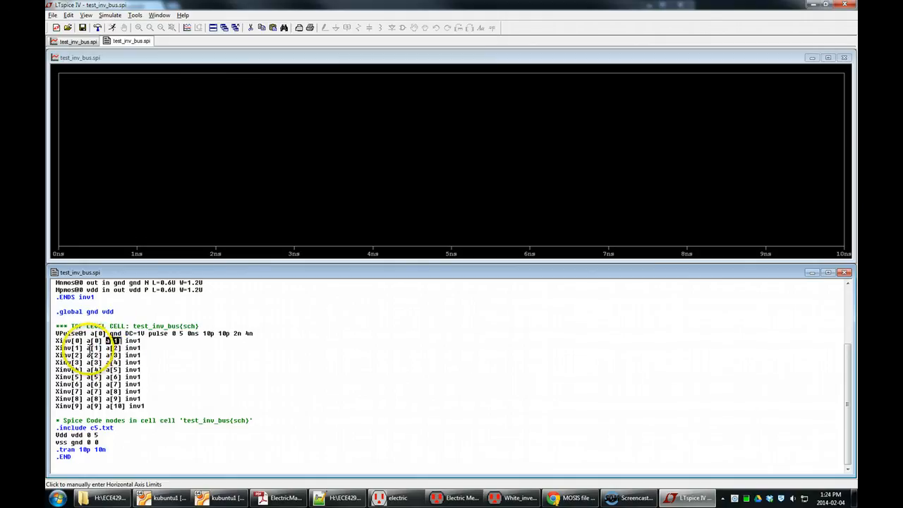
double_click(93, 348)
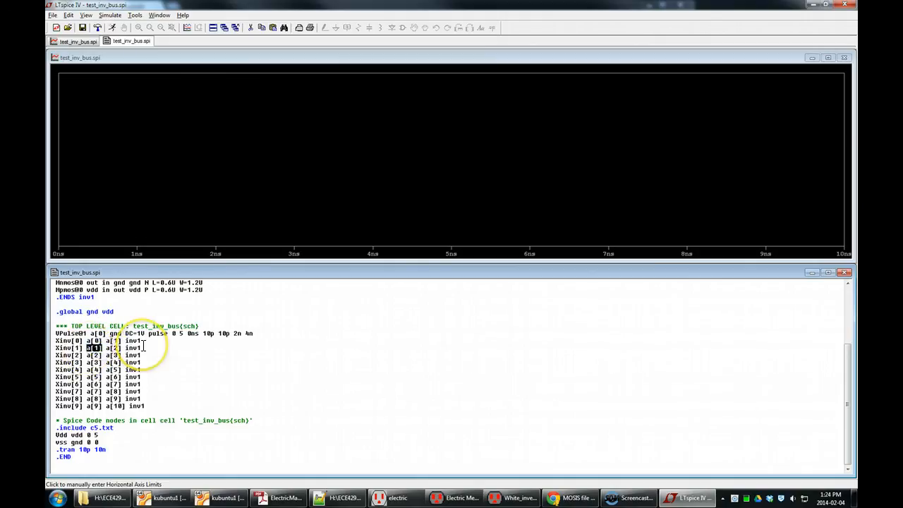
left_click(157, 346)
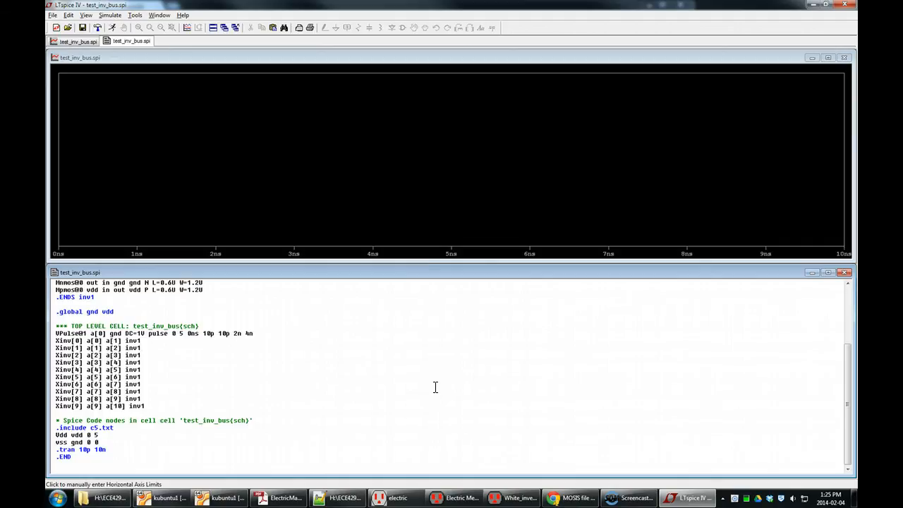
left_click(435, 383)
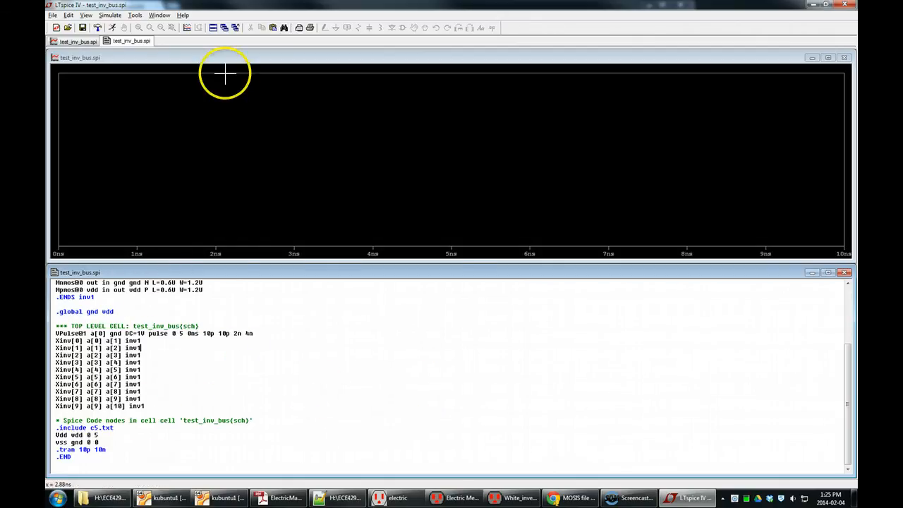
Step: Choose the visible waveforms so that V(a[1]) and V(a[9]) are plotted
left_click(190, 29)
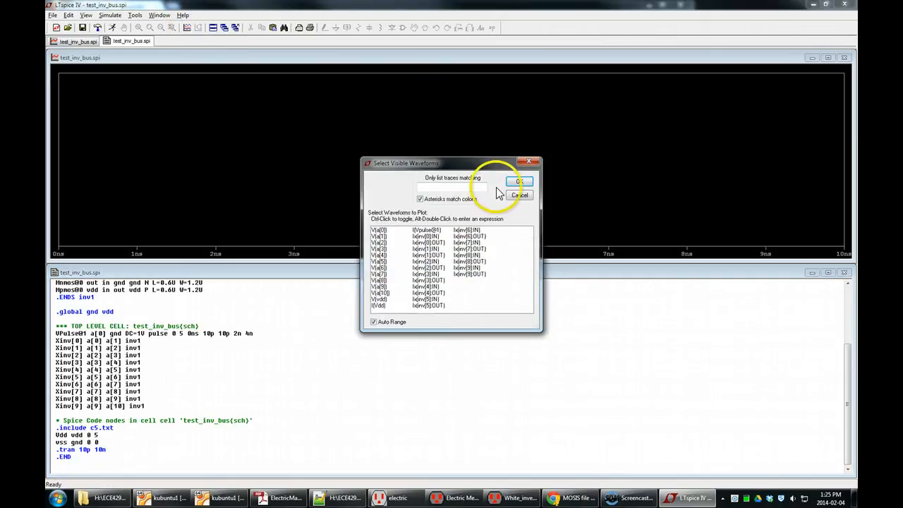
left_click(379, 230)
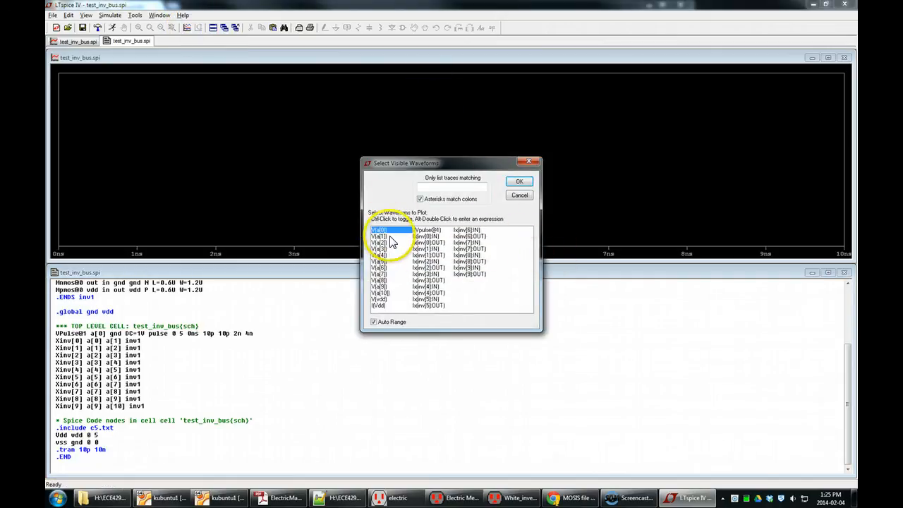
left_click(386, 237, "ctrl")
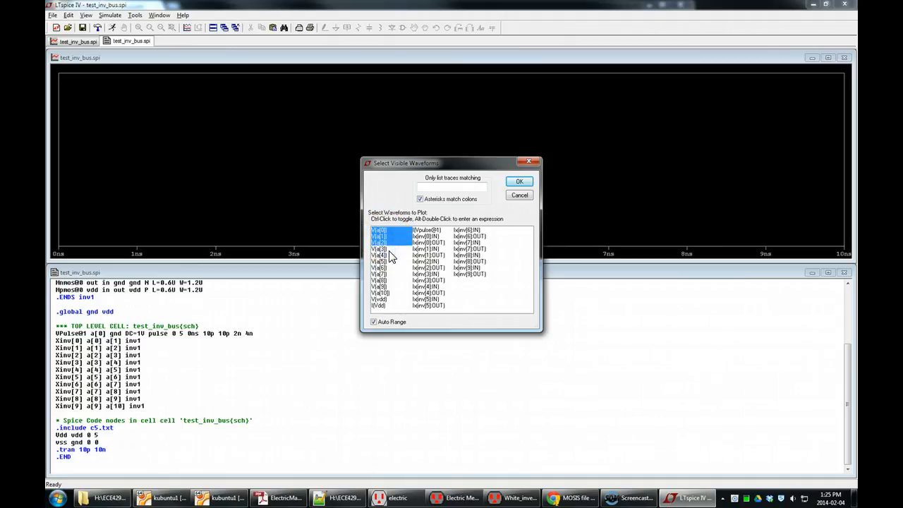
left_click(389, 230)
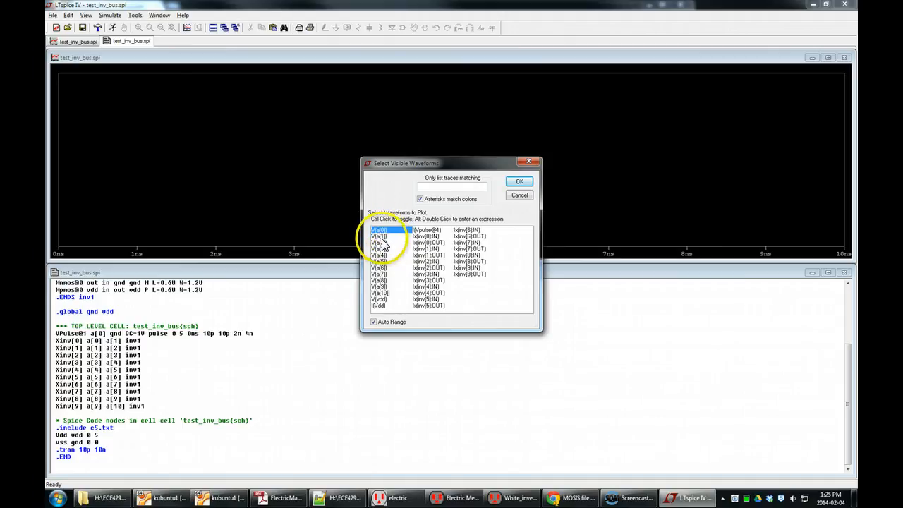
left_click(383, 236)
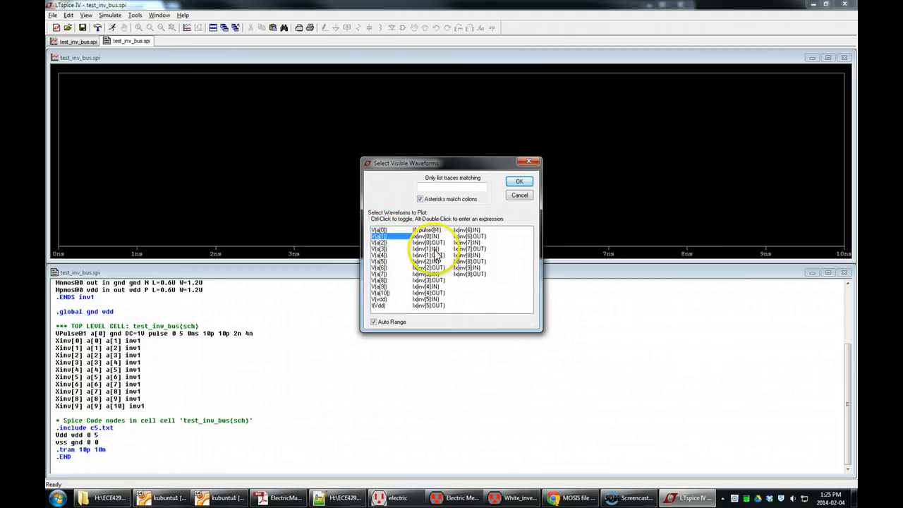
left_click(385, 286, "ctrl")
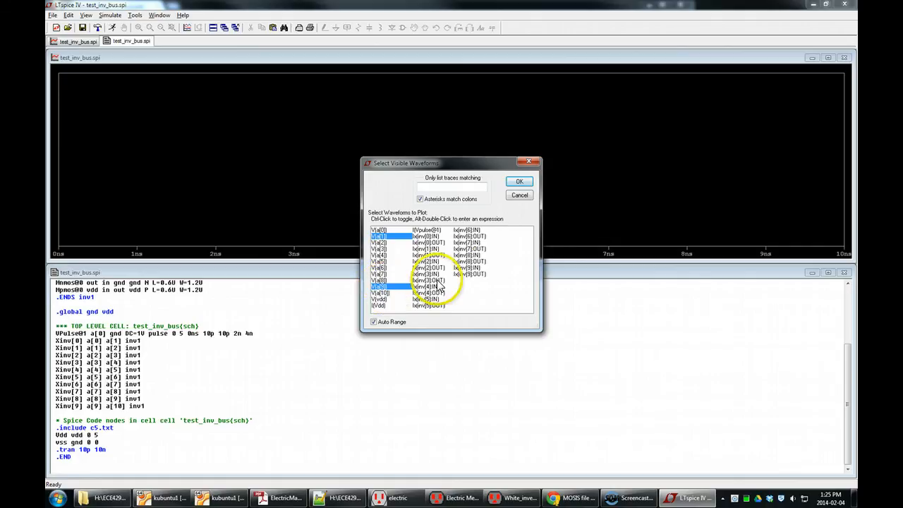
left_click(519, 182)
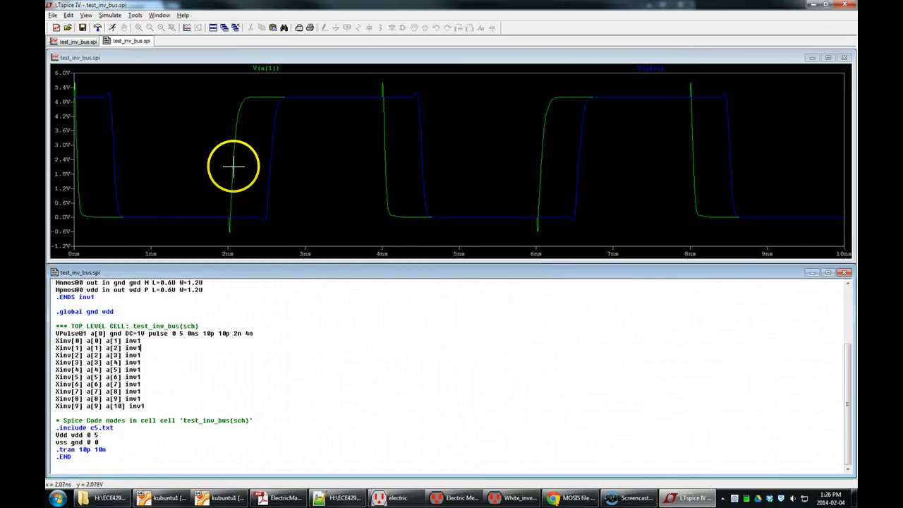
Step: Add V(a[3]), V(a[5]) and V(a[7]) to the plotted waveforms
left_click(187, 28)
left_click(385, 273, "ctrl")
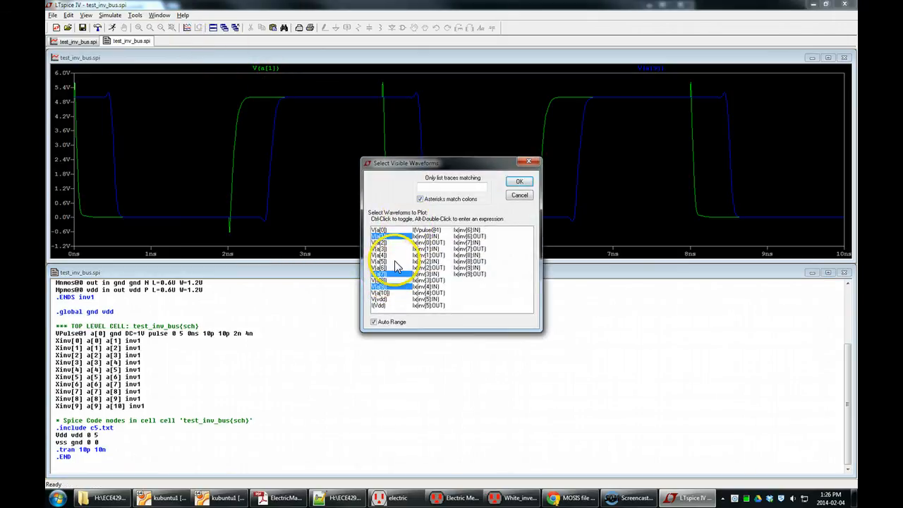
left_click(386, 261, "ctrl")
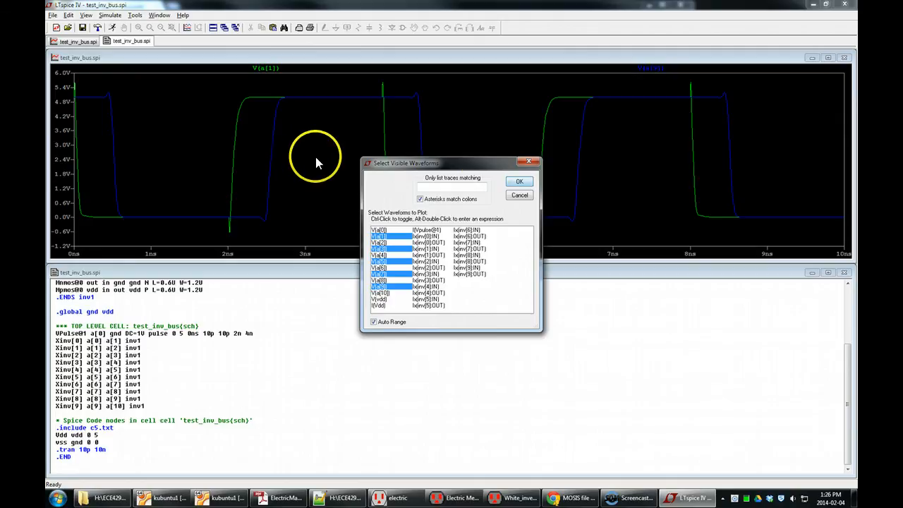
left_click(519, 181)
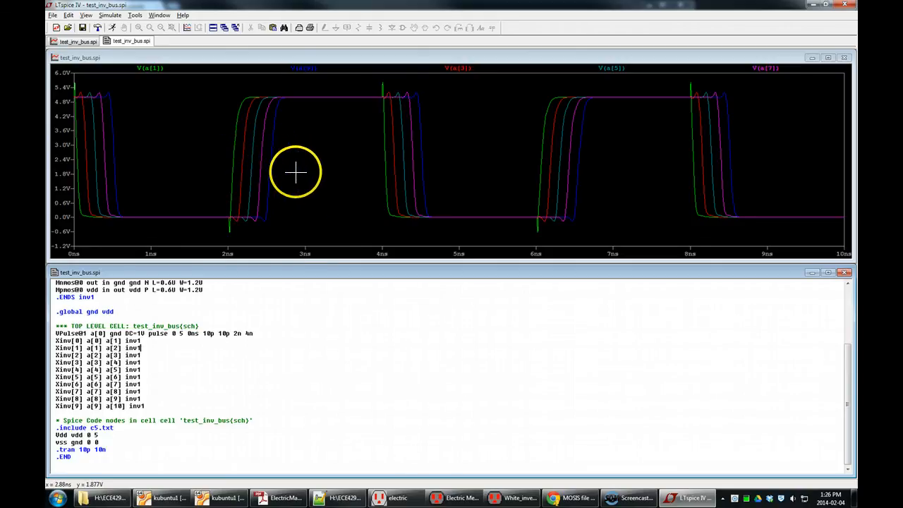
left_click(154, 70)
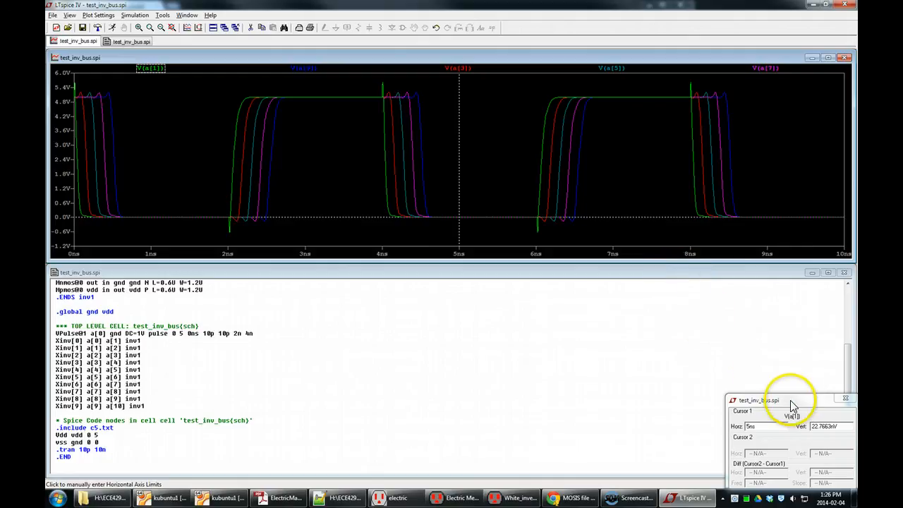
left_click_drag(792, 399, 576, 272)
left_click(635, 249)
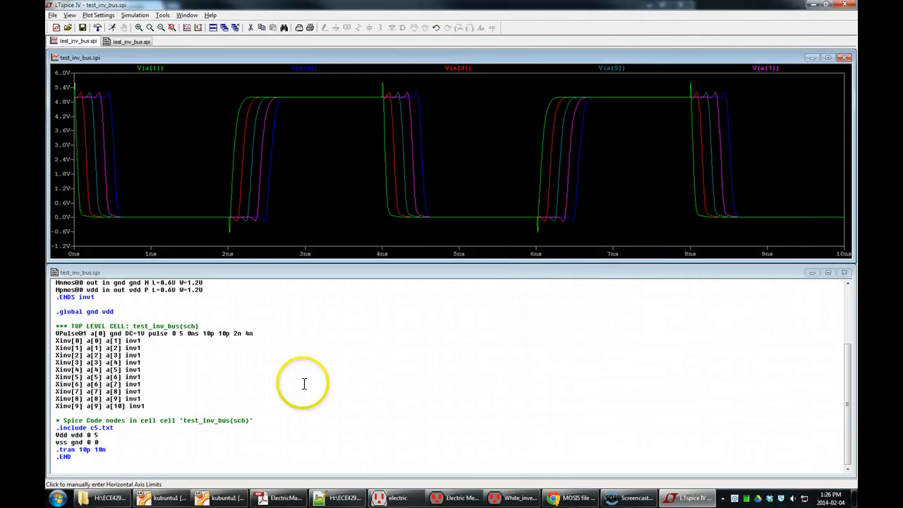
left_click(180, 447)
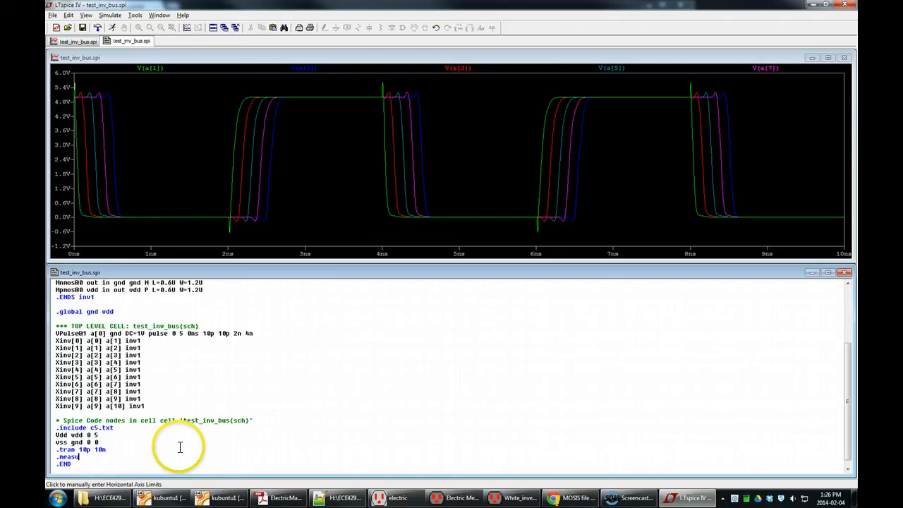
left_click_drag(127, 458, 57, 453)
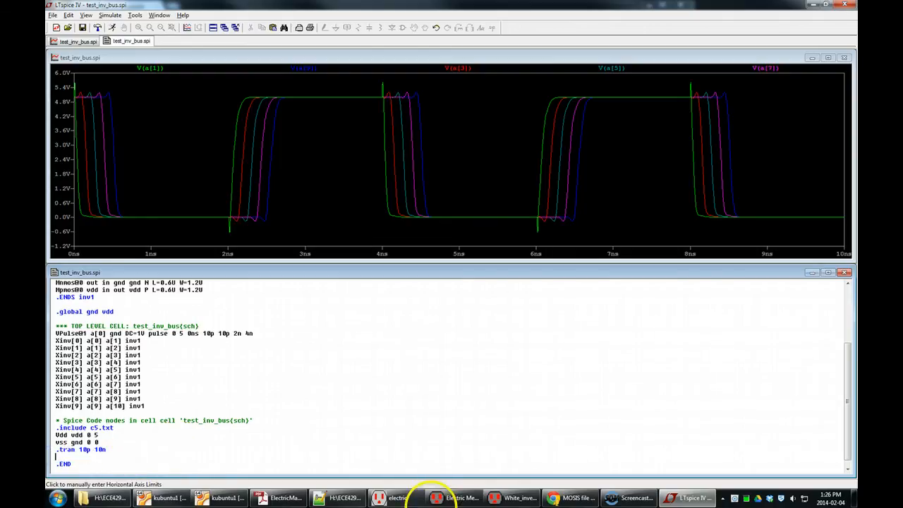
Step: Open LTspiceHelp.pdf from the LTspiceIV folder
mouse_move(546, 499)
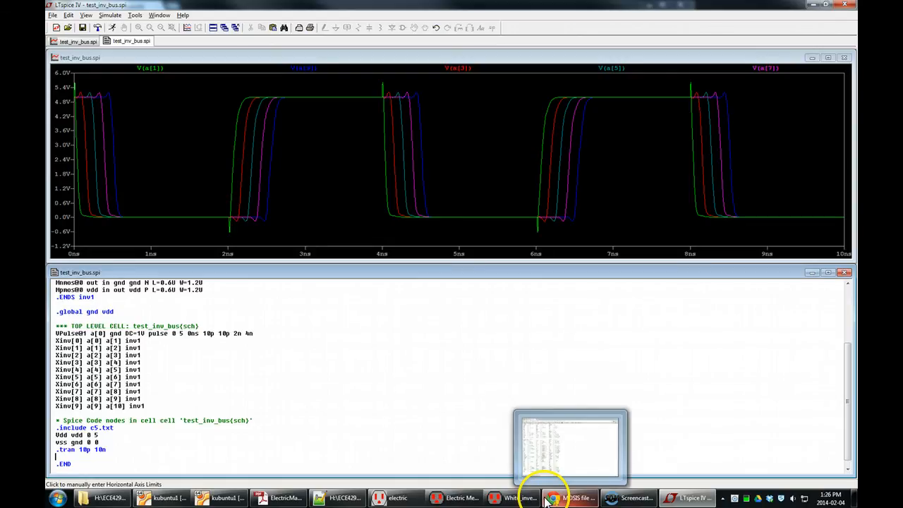
left_click(107, 497)
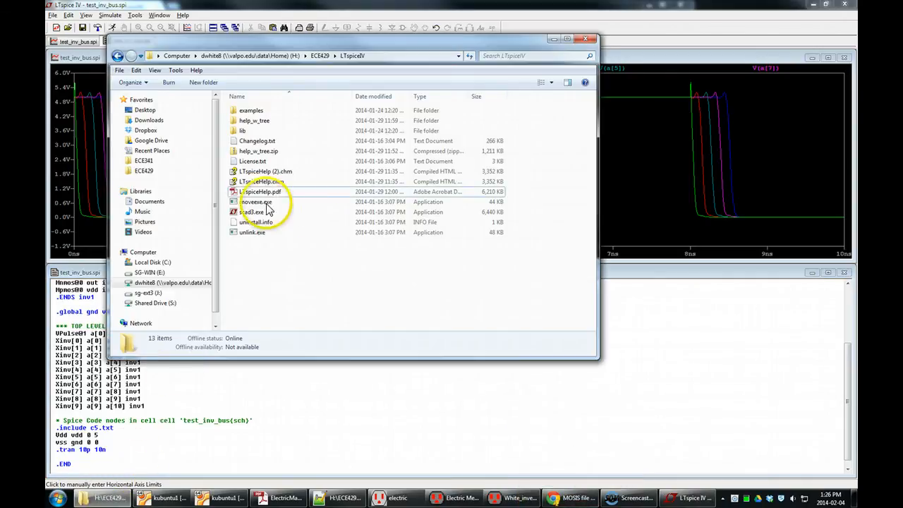
left_click(268, 193)
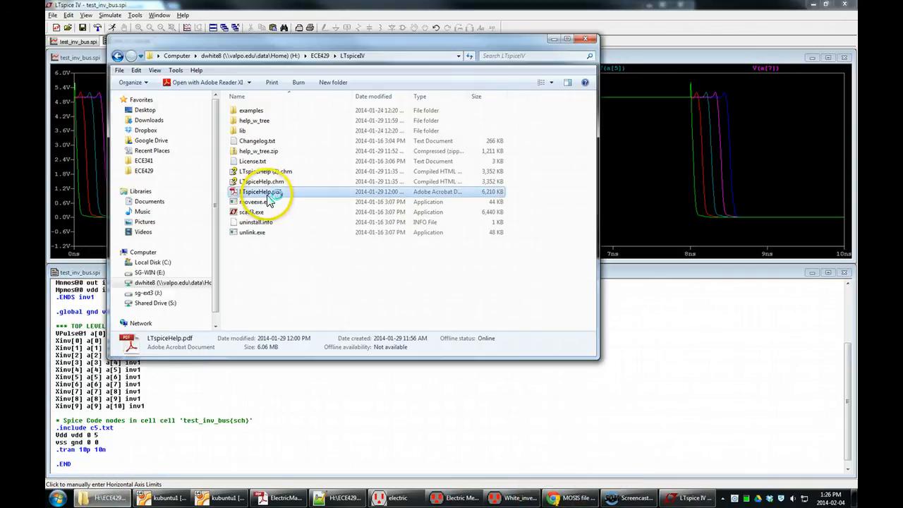
double_click(269, 199)
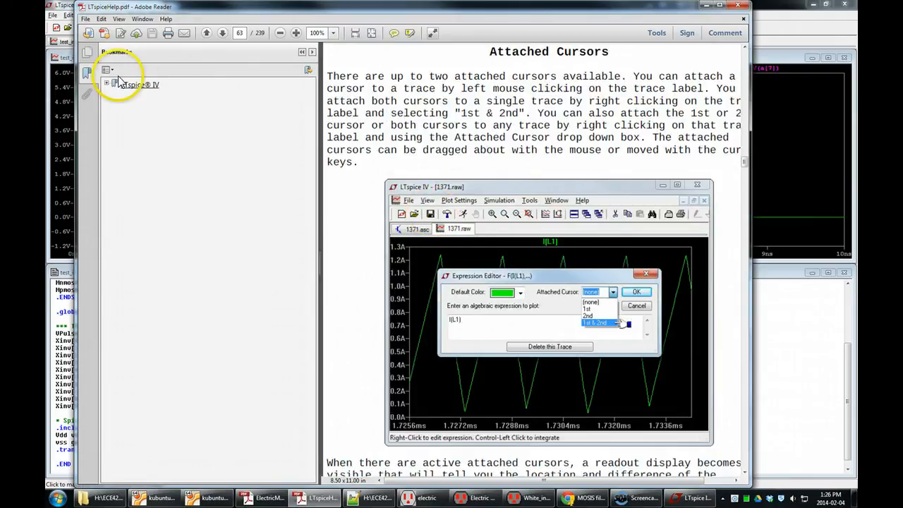
Step: Browse the help's Dot Commands bookmarks and open the .INCLUDE page
left_click(108, 85)
left_click(114, 146)
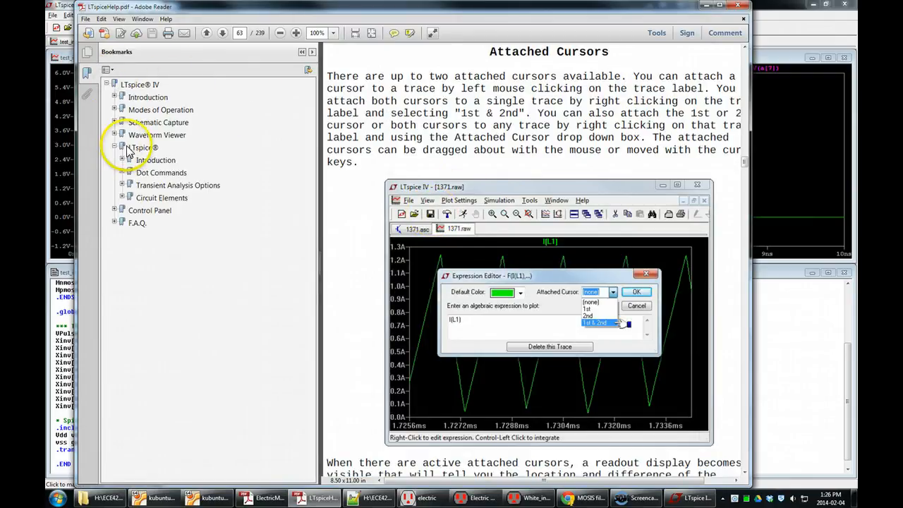
left_click(143, 173)
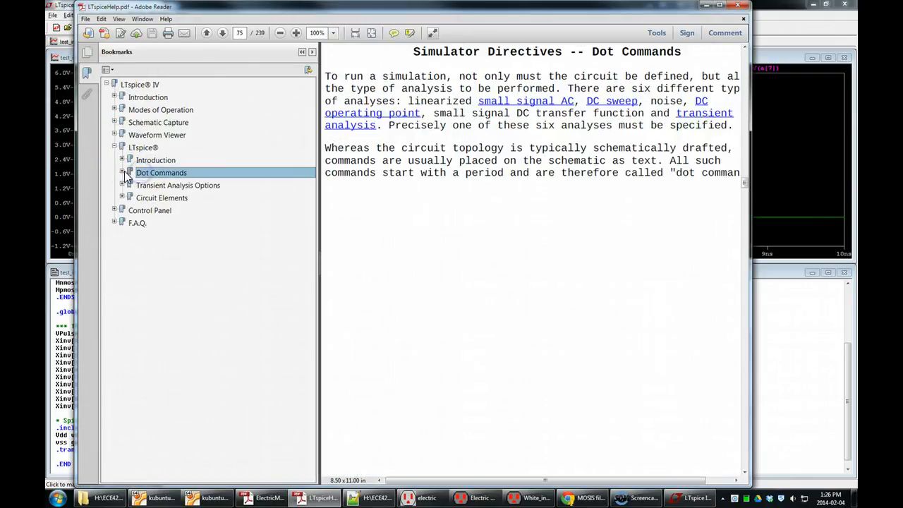
left_click(121, 172)
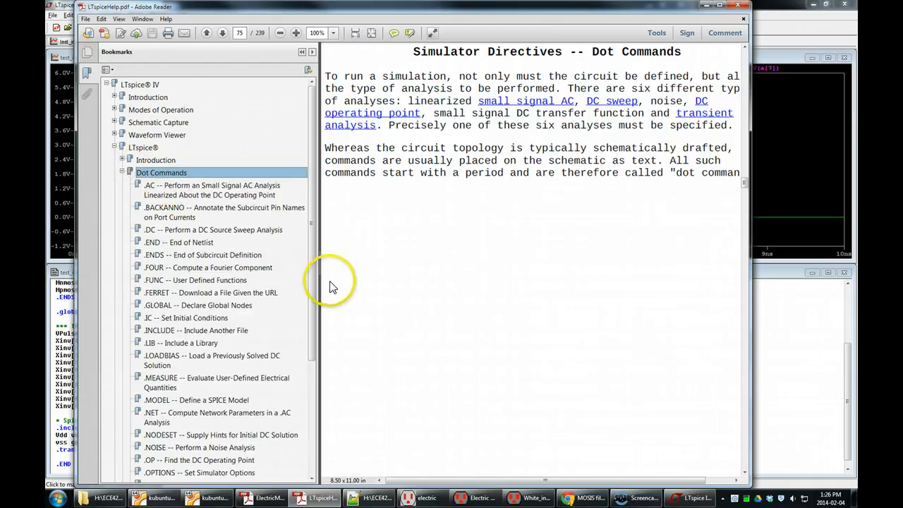
scroll(315, 274, "down", 3)
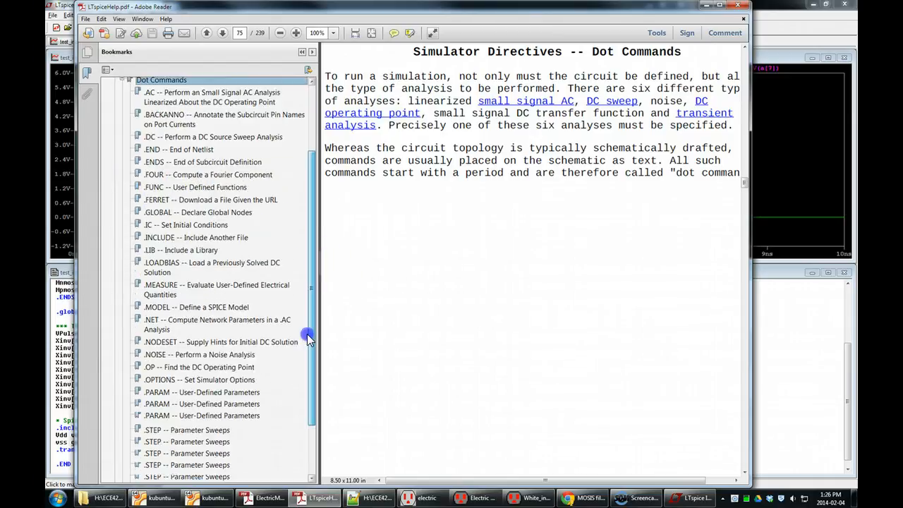
left_click(170, 246)
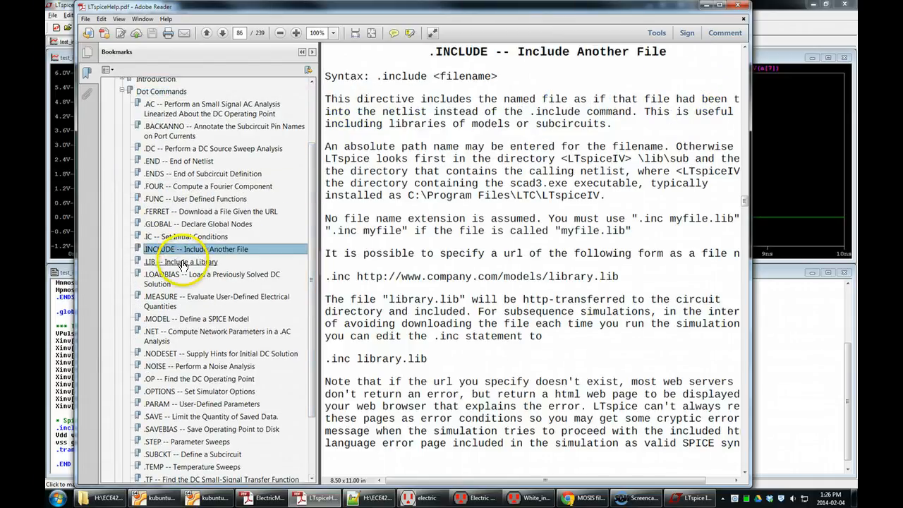
Step: Read the .MEASURE help page's syntax and examples, then close the help document
left_click(155, 301)
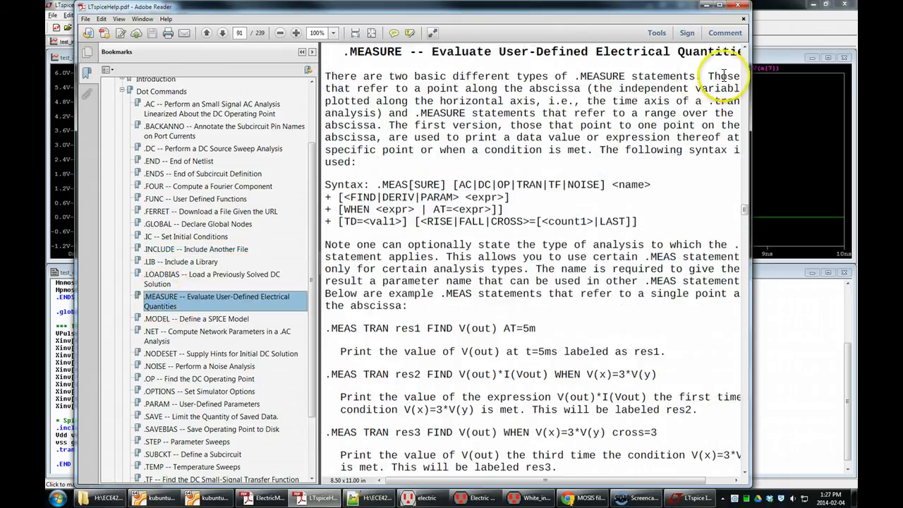
left_click(356, 34)
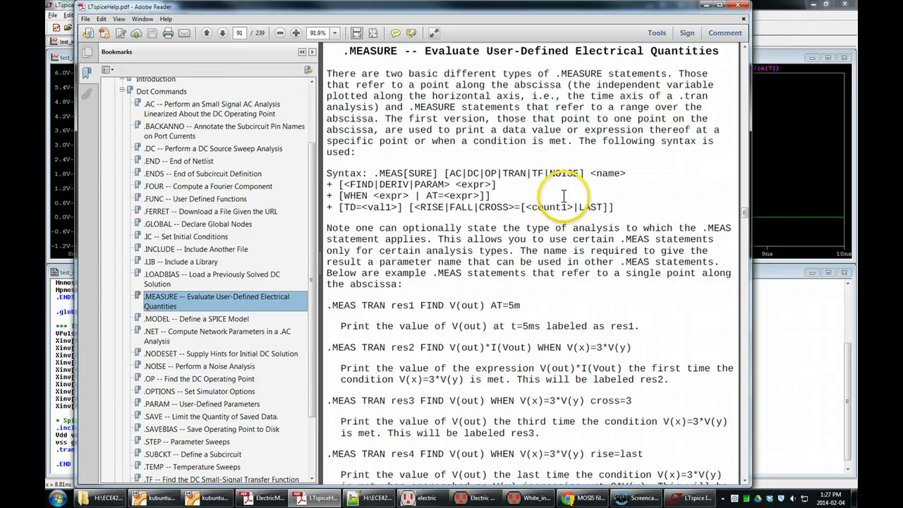
scroll(564, 196, "down", 3)
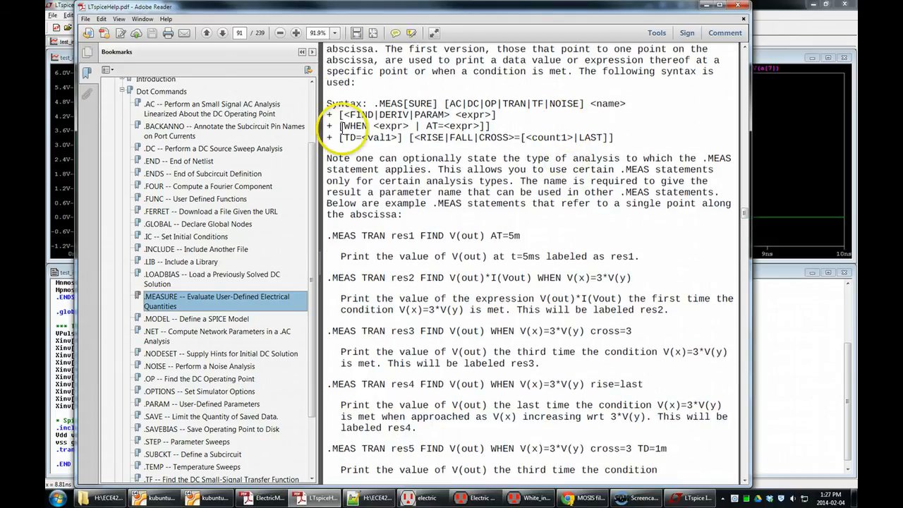
scroll(343, 127, "down", 10)
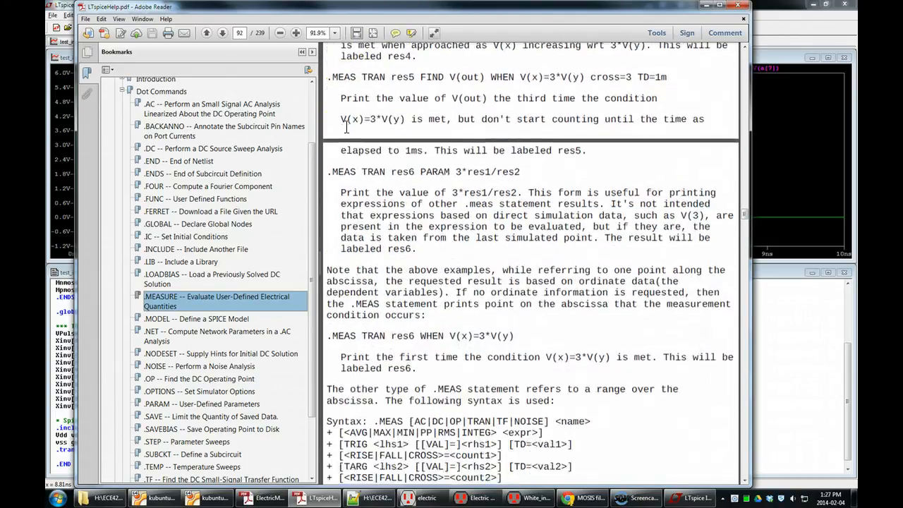
scroll(346, 128, "down", 6)
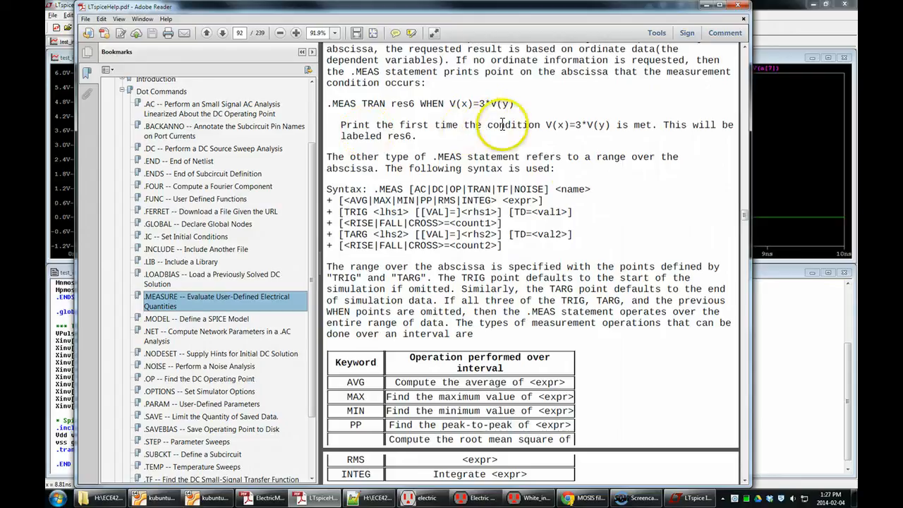
scroll(600, 246, "down", 1)
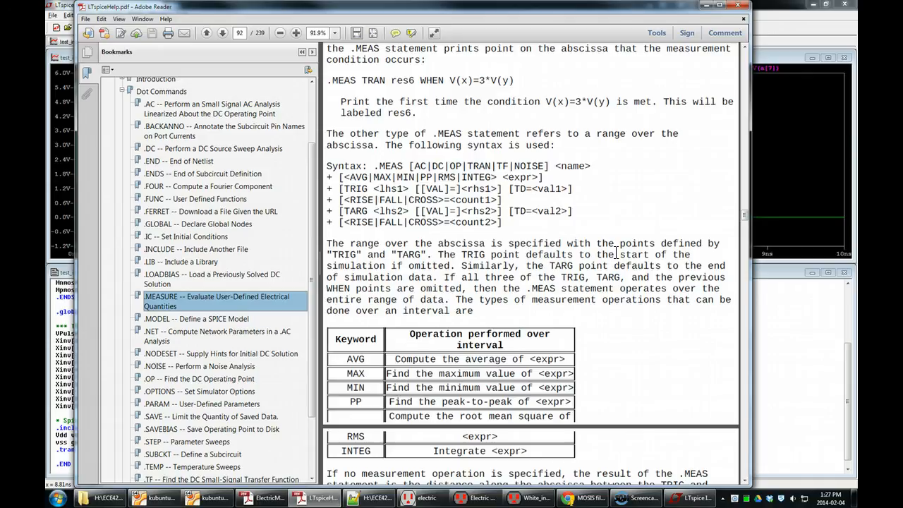
left_click(706, 5)
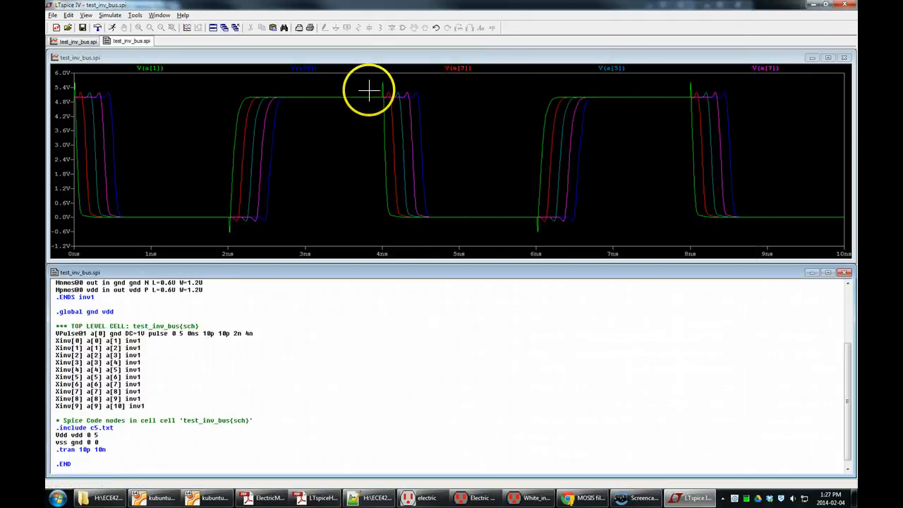
Step: Open the SPICE error log and examine the simulation messages and statistics
left_click(158, 15)
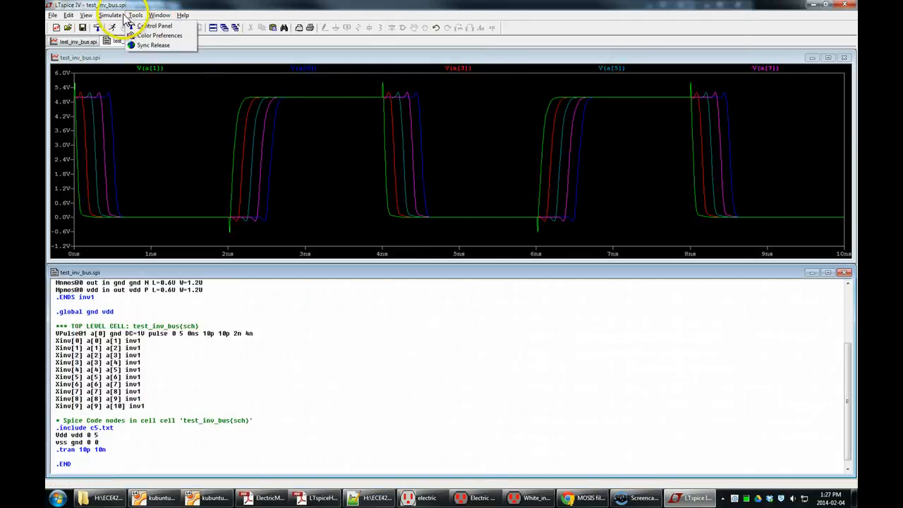
mouse_move(105, 17)
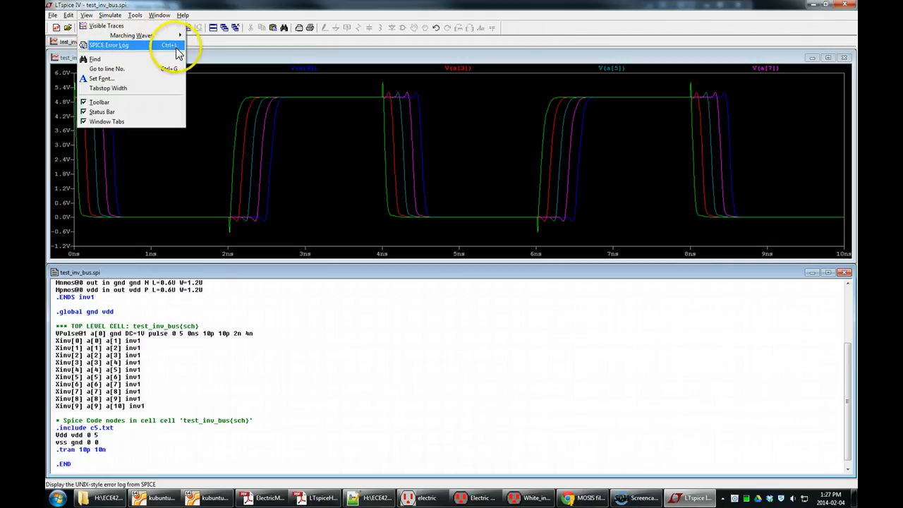
left_click(176, 47)
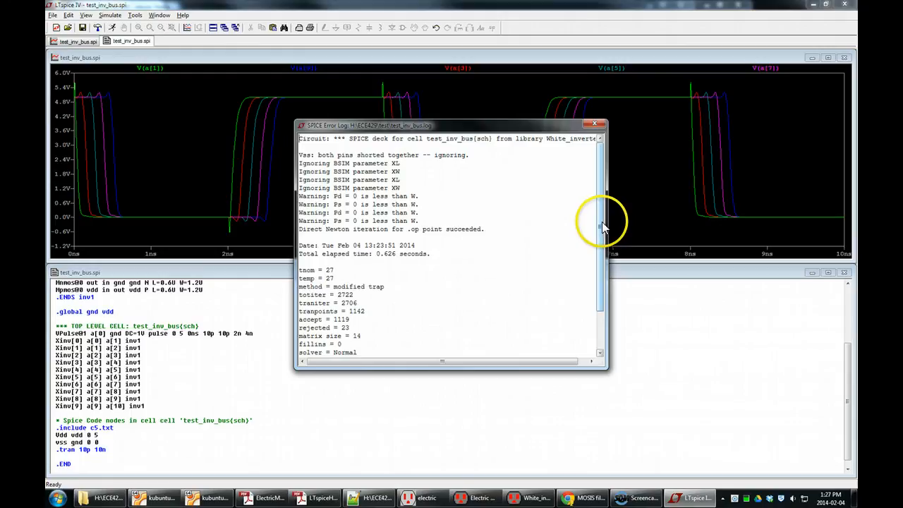
left_click_drag(601, 222, 602, 264)
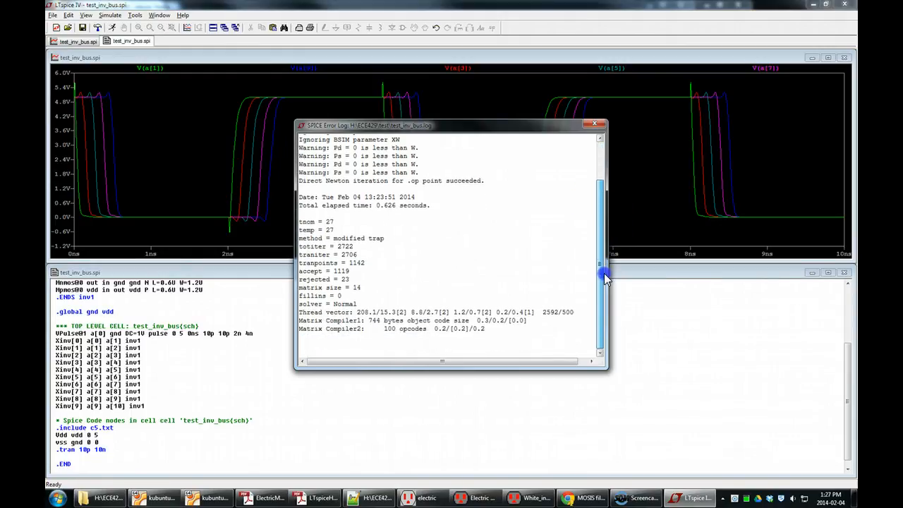
left_click(492, 180)
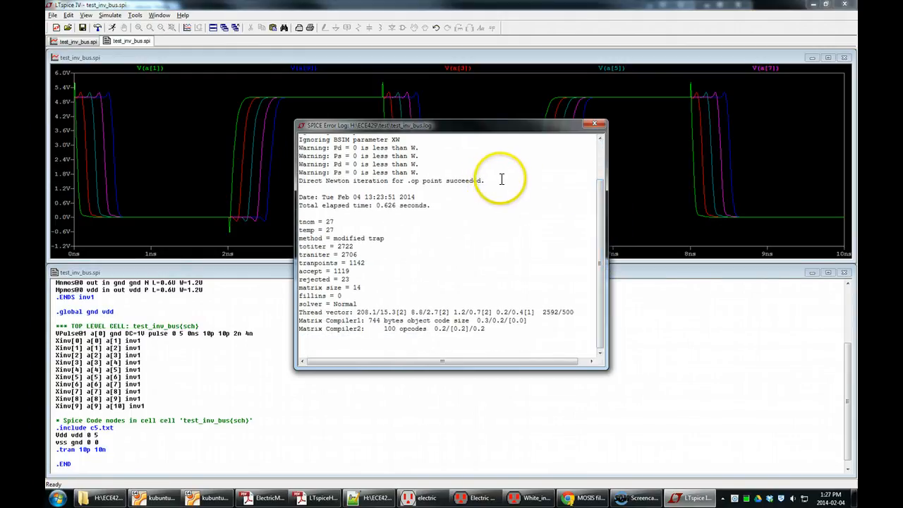
Step: Close the SPICE error log and exit LTspice without saving changes to test_inv_bus.spi
left_click(367, 342)
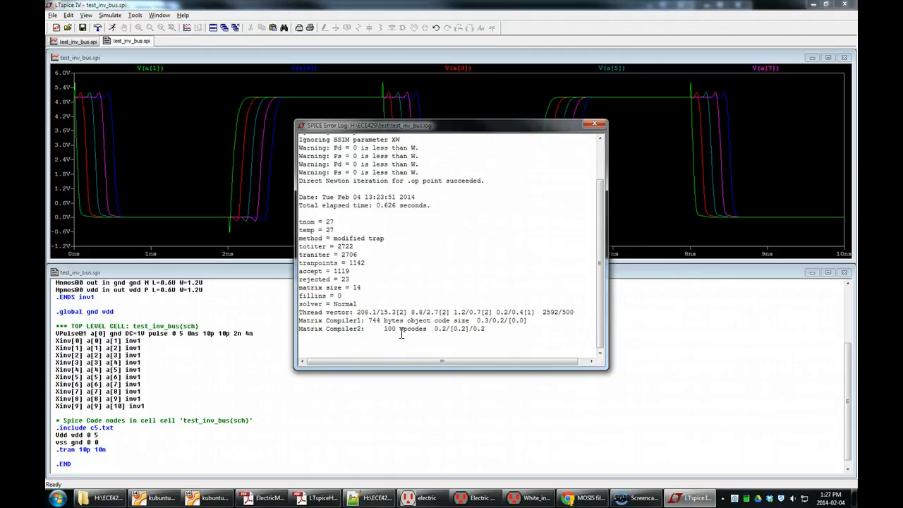
left_click_drag(368, 321, 393, 320)
left_click(596, 125)
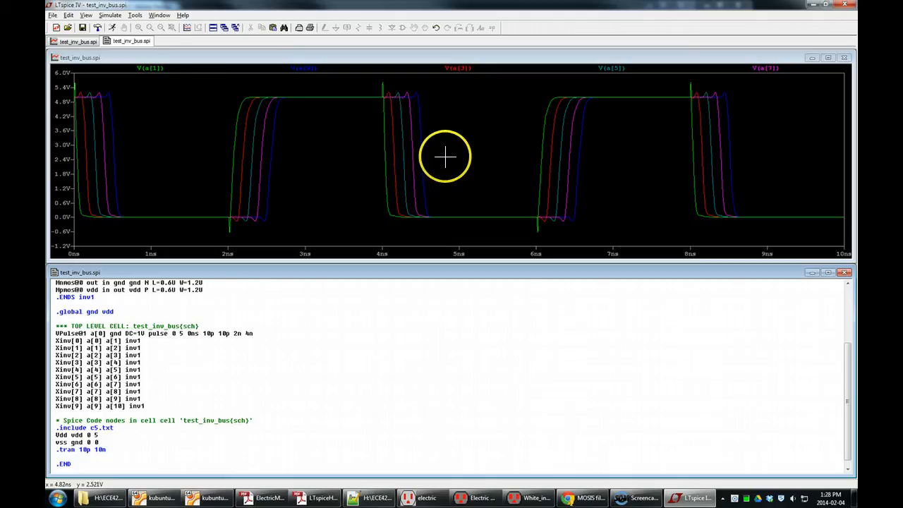
left_click(844, 4)
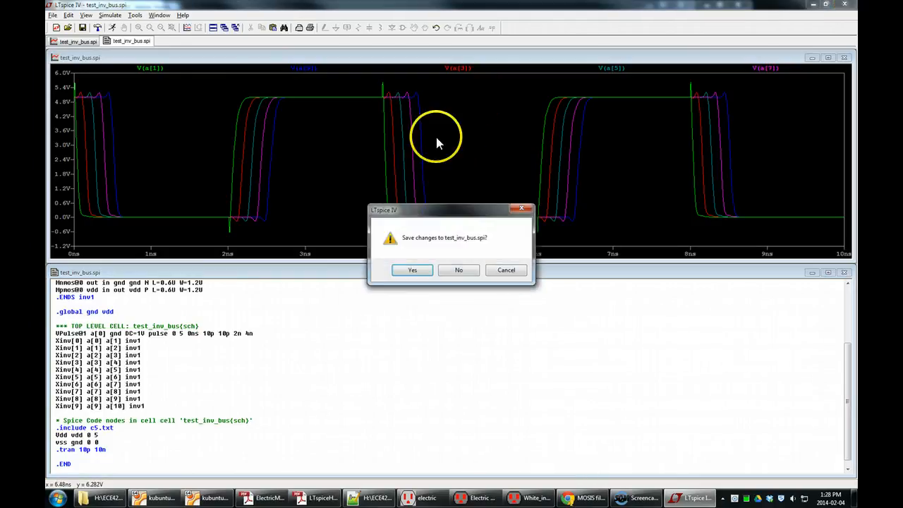
left_click(460, 272)
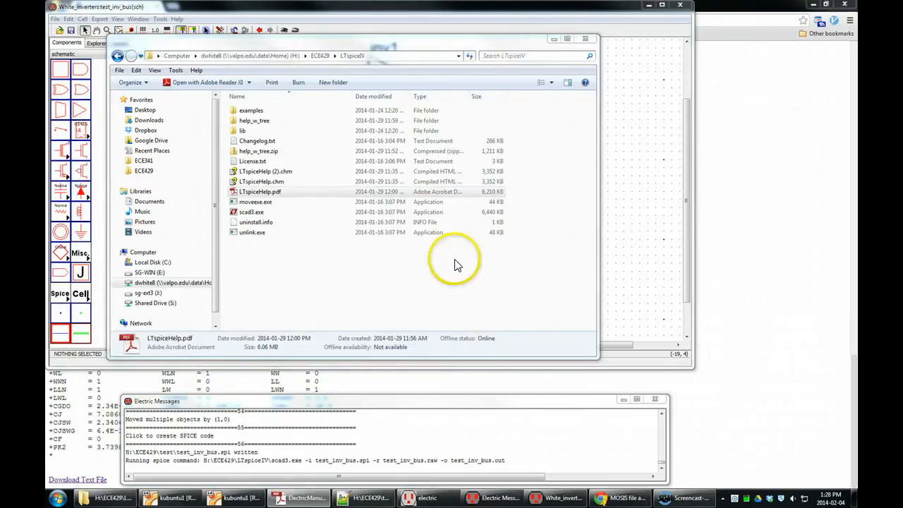
Step: Return to Electric, open the Explorer panel, and save the White_inverters library
left_click(489, 15)
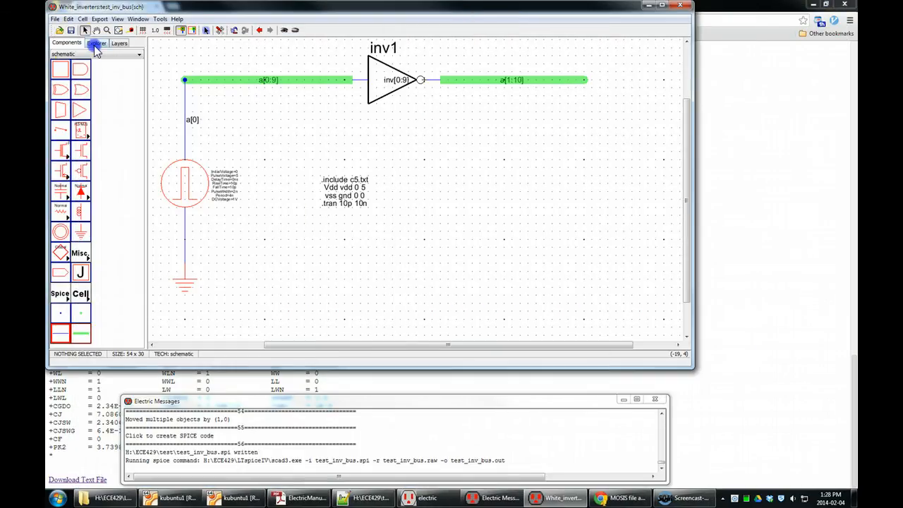
left_click(97, 44)
left_click(71, 29)
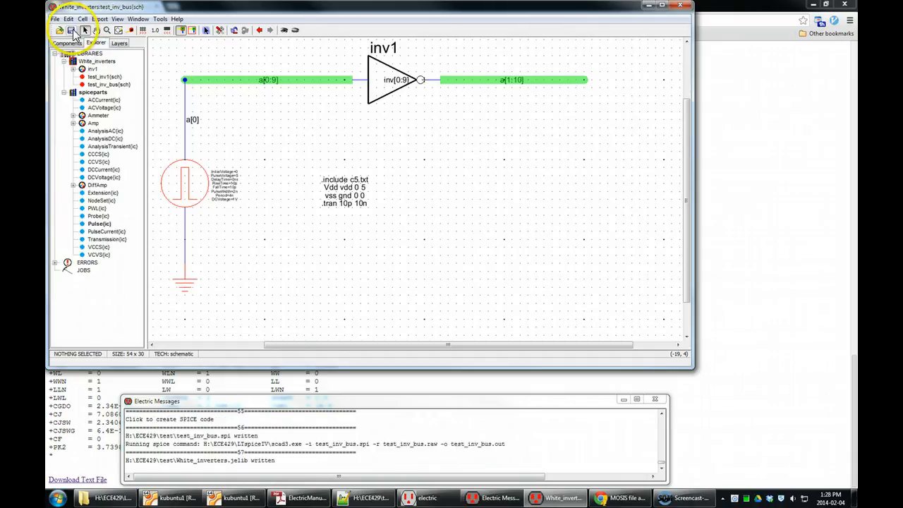
left_click(70, 30)
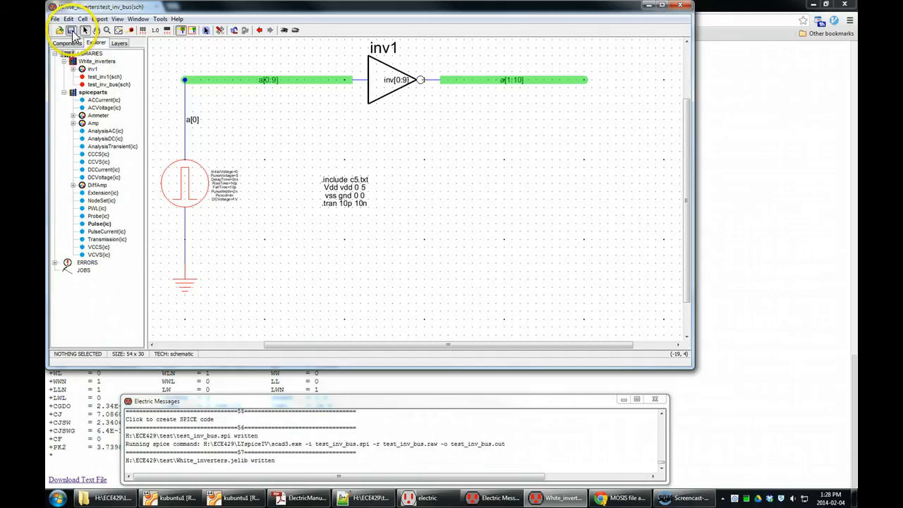
Step: Collapse the spiceparts library and open the test_inv1 schematic, then the test_inv_bus schematic again
left_click(63, 92)
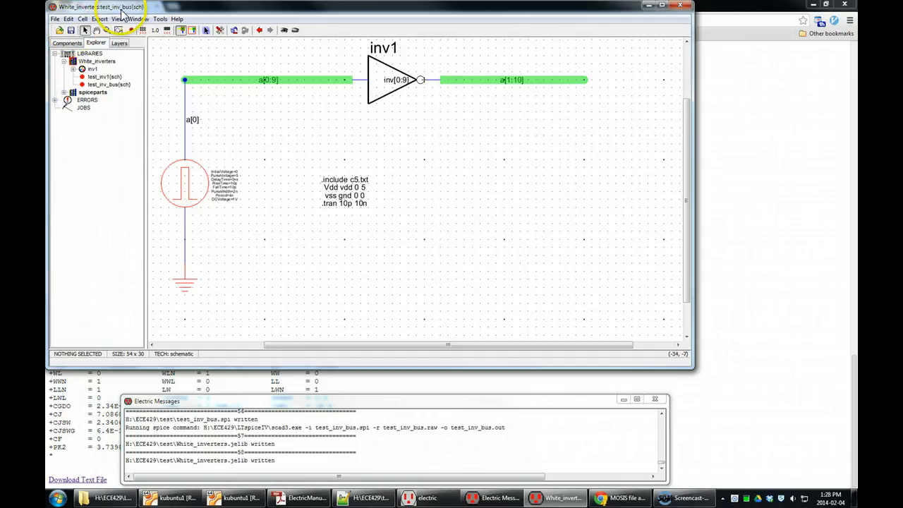
double_click(110, 77)
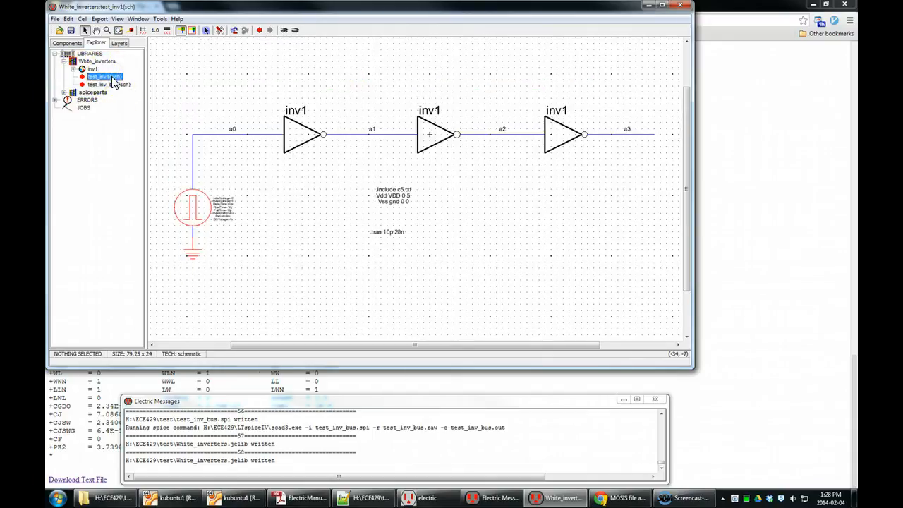
double_click(113, 84)
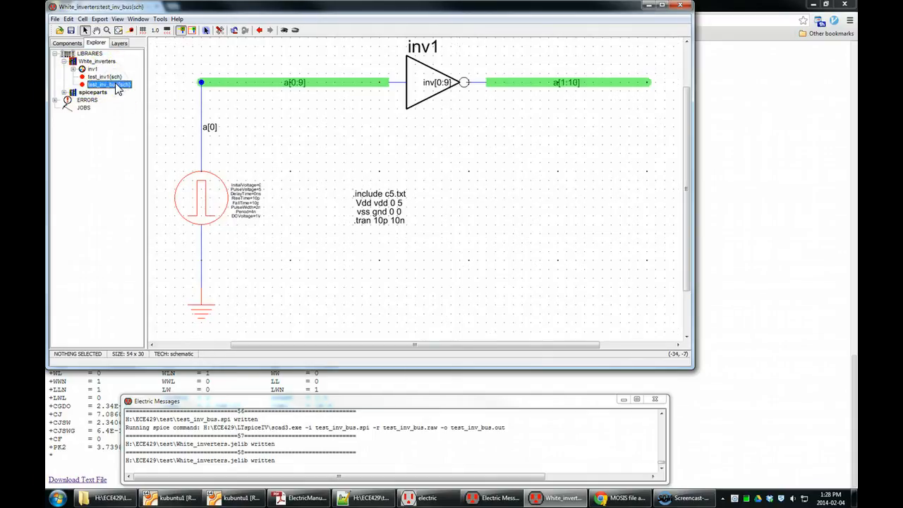